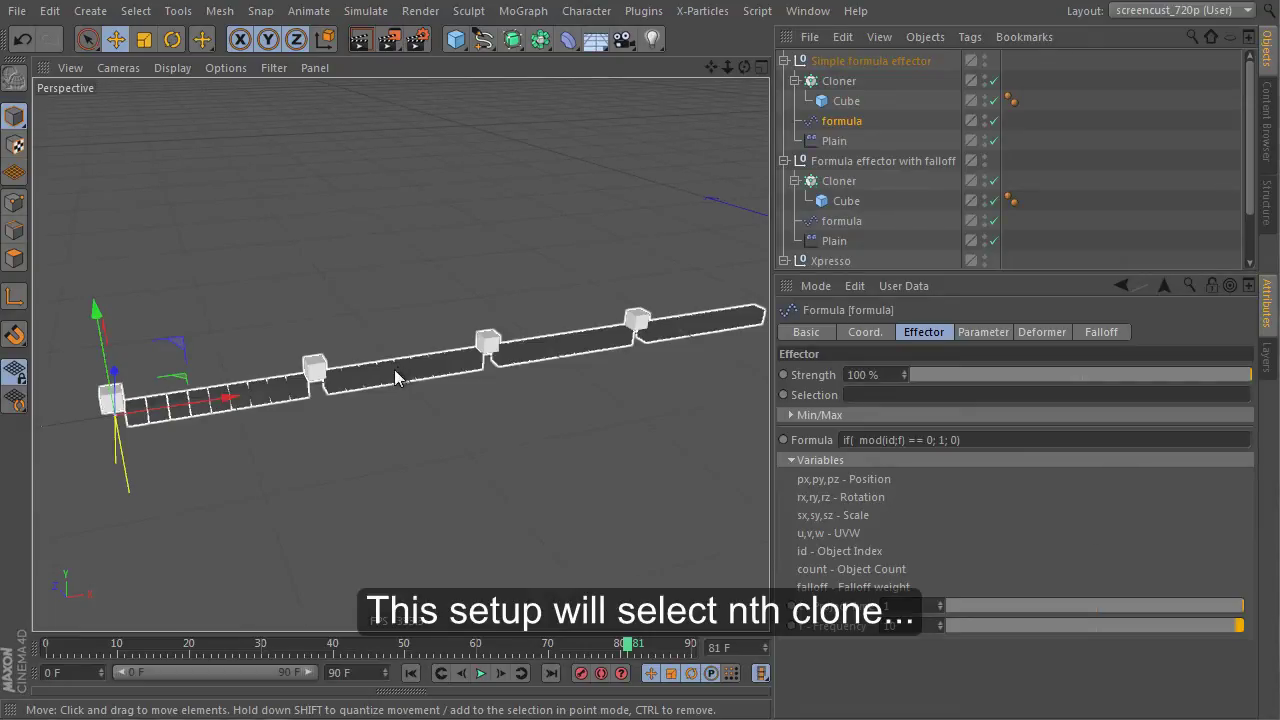
Step: Step the Formula effector's frequency from 2 through 3 and 5 up to 15
alt+drag(320, 429, 439, 421)
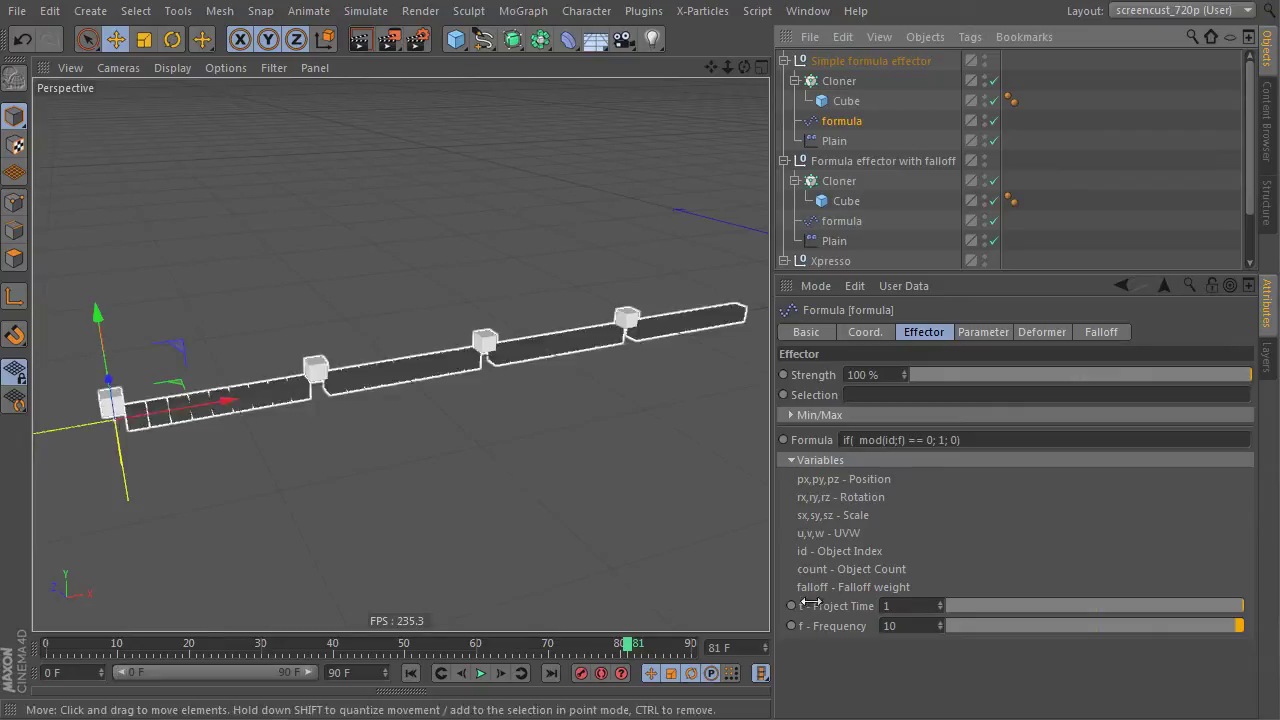
double_click(909, 626)
text(2)
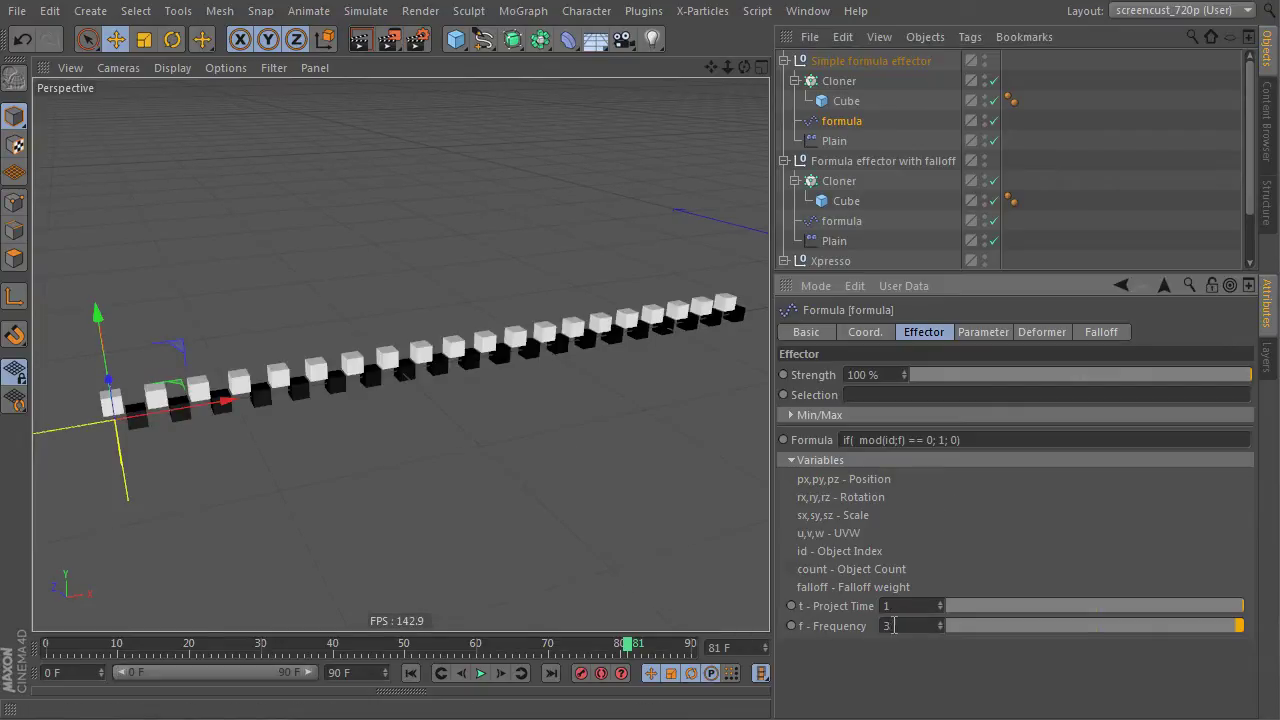
key(Up)
key(Return)
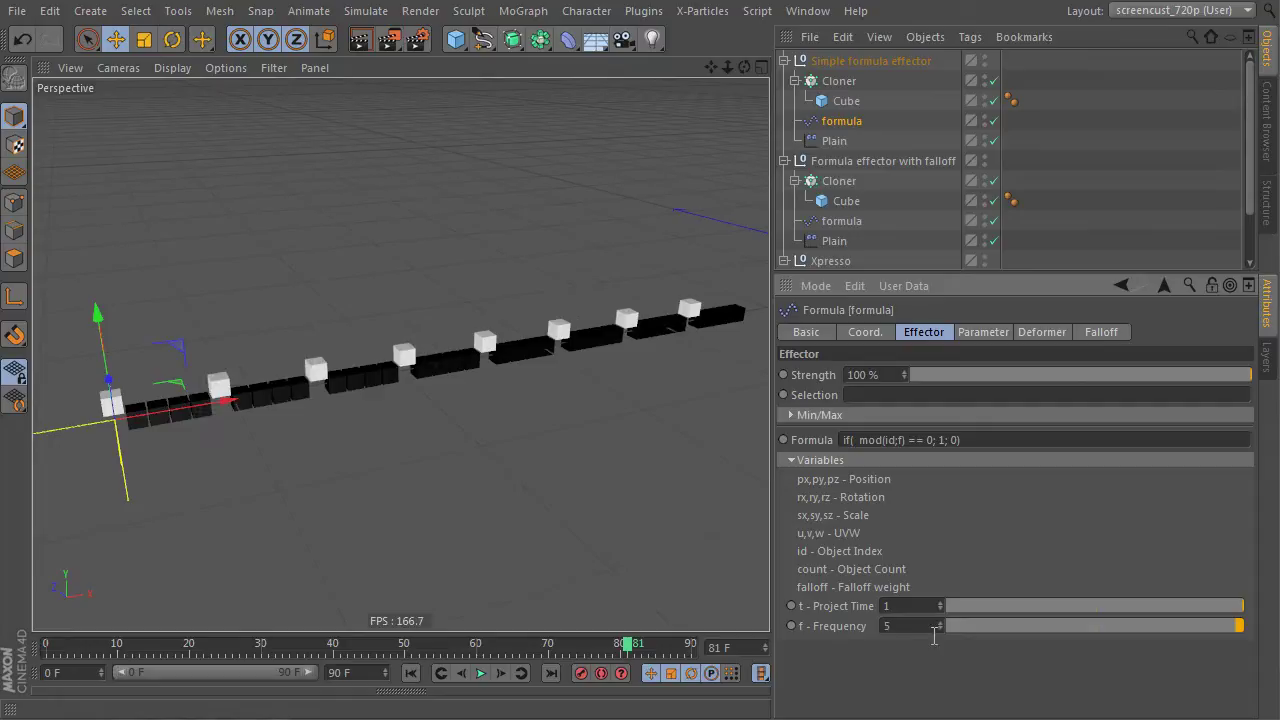
key(Up)
key(Up)
key(Up)
key(Up)
key(Up)
key(Up)
key(Up)
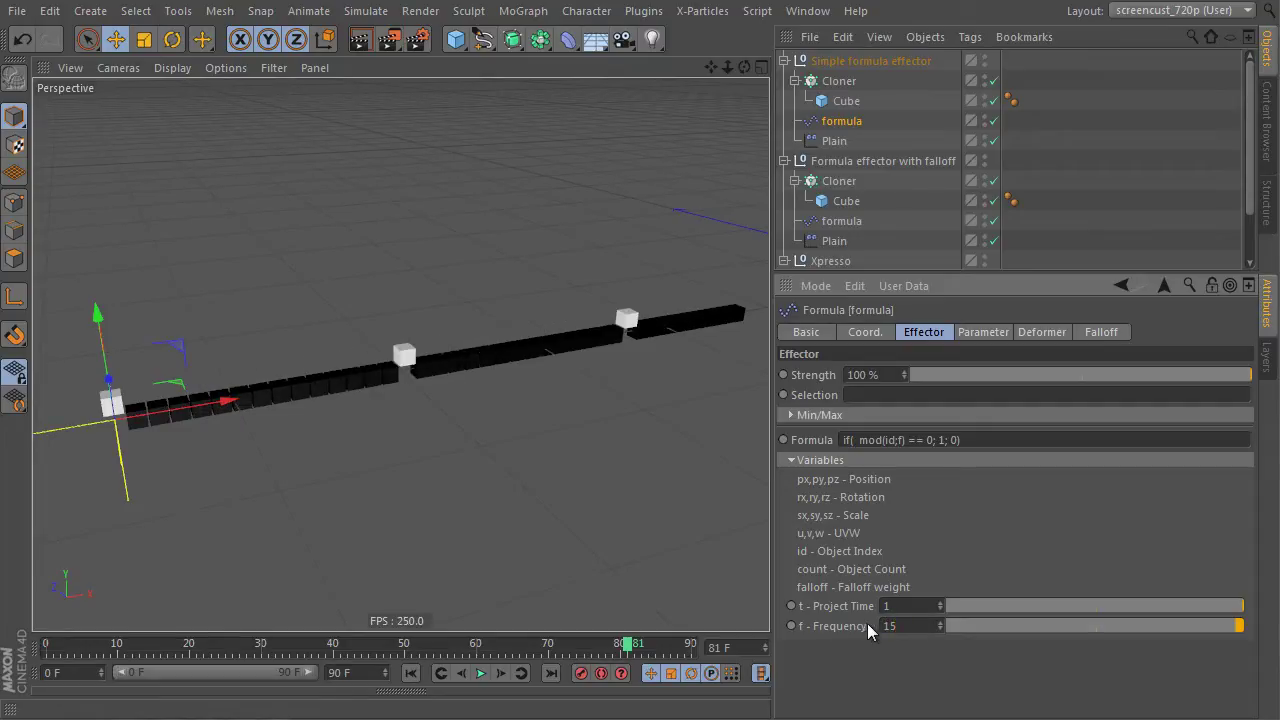
mouse_move(481, 489)
alt+mouse_down()
mouse_move(269, 515)
mouse_move(470, 372)
alt+mouse_up()
Step: Set the falloff example's Cloner count to 40
click(839, 180)
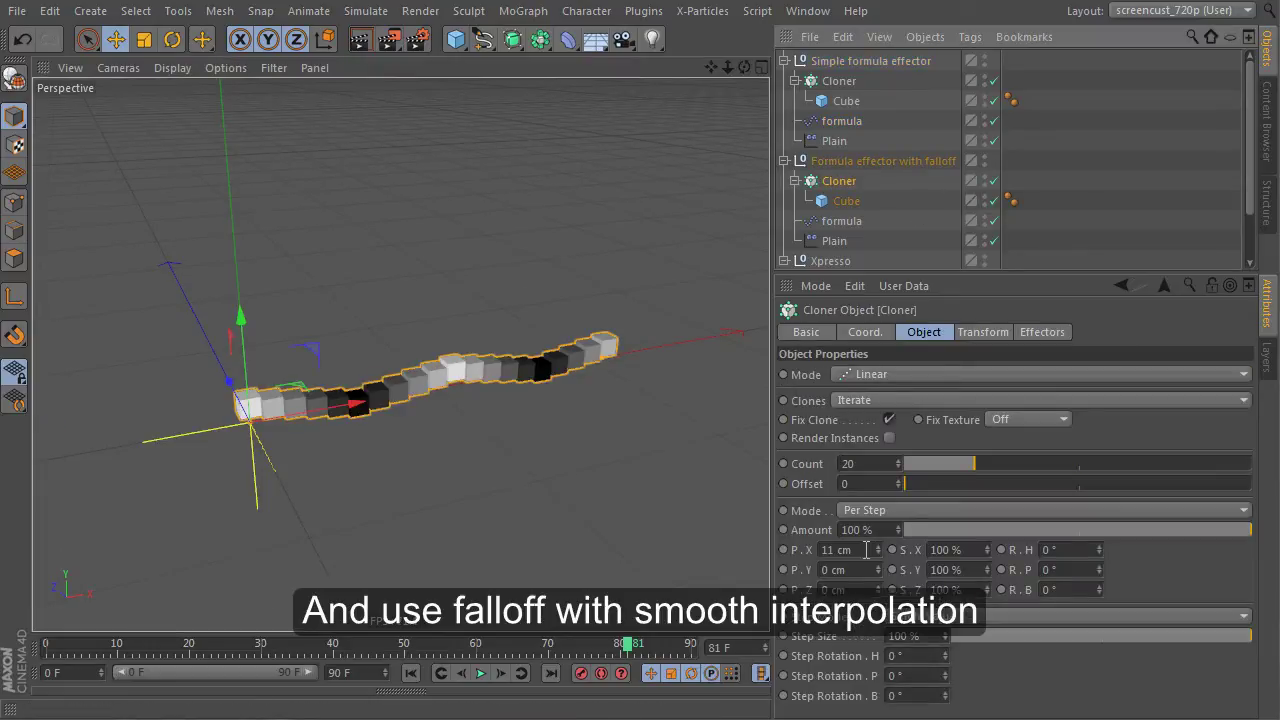
click(865, 463)
text(40)
key(Return)
alt+drag(420, 420, 520, 340)
scroll(907, 234, down, 2)
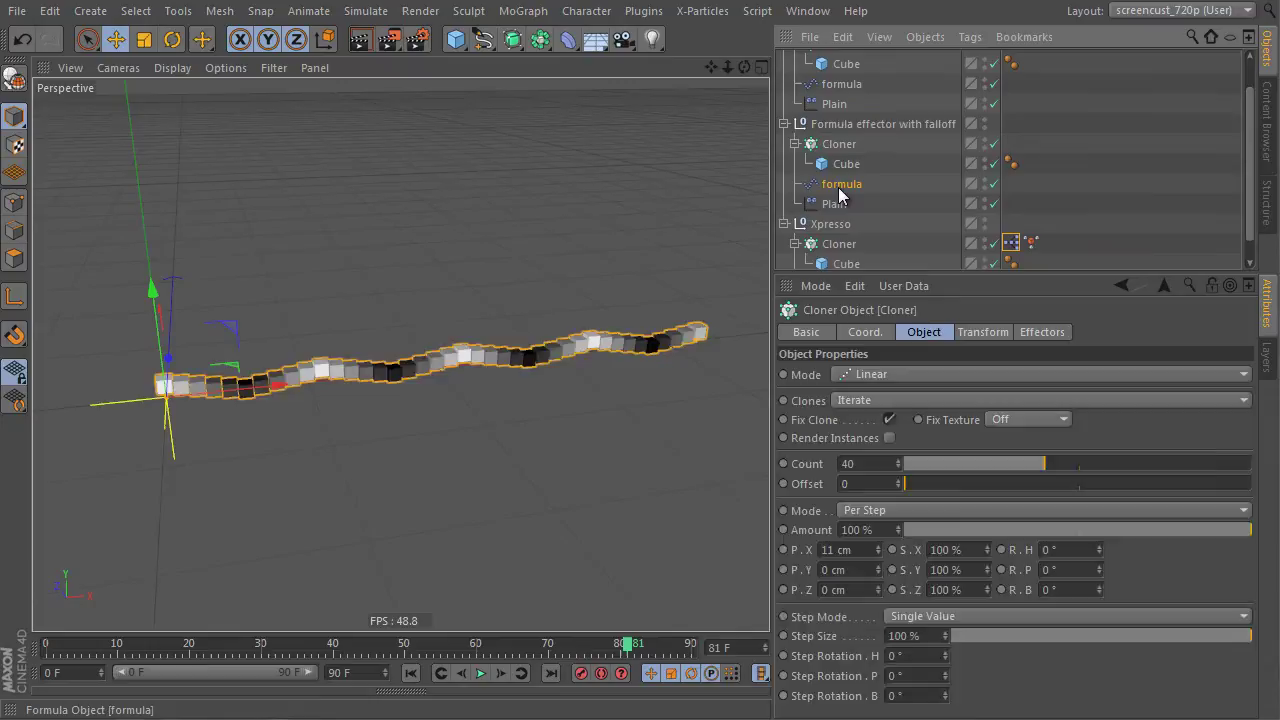
Step: Set the Formula effector's frequency to 2, then raise it two more steps
click(841, 184)
double_click(888, 626)
text(2)
key(Return)
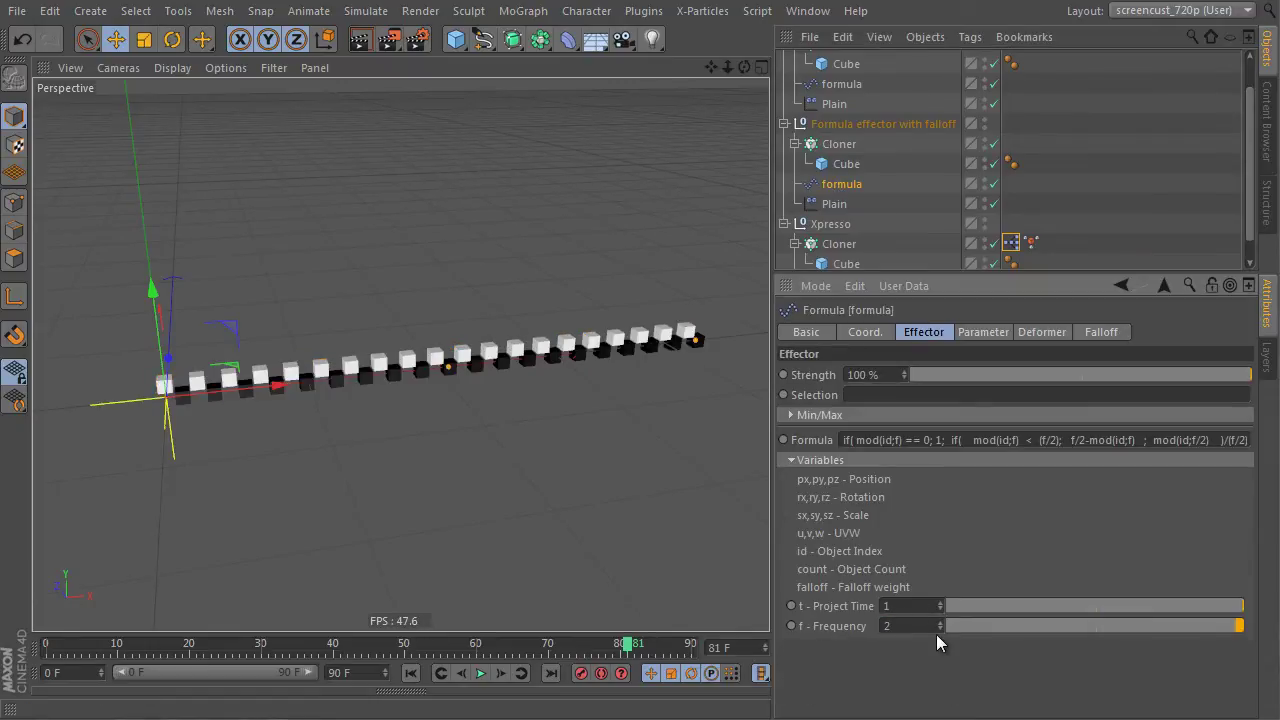
click(939, 622)
click(939, 622)
key(Return)
Step: Switch the Cloner's mode to Grid Array to form a wavy grid
click(839, 144)
click(1040, 374)
click(885, 455)
mouse_move(497, 367)
alt+mouse_down()
mouse_move(718, 317)
mouse_move(617, 364)
mouse_move(567, 304)
mouse_move(600, 280)
alt+mouse_up()
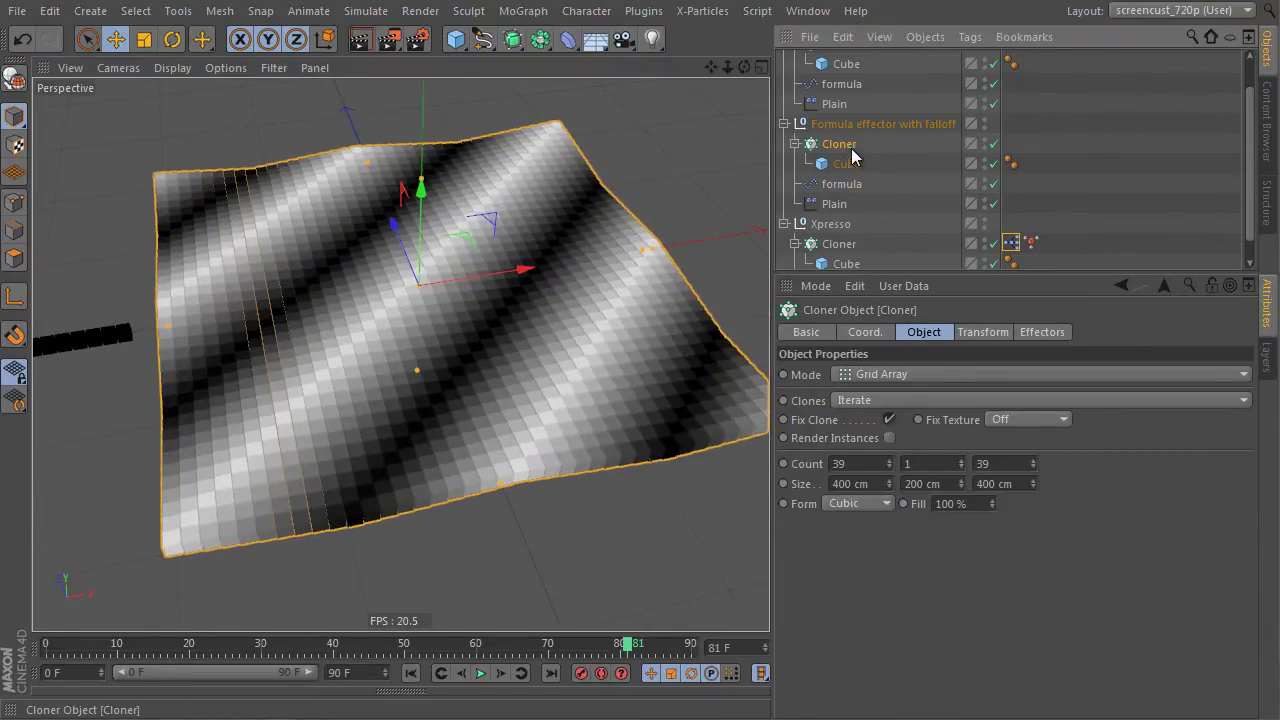
Step: Reshape the Plain effector's falloff curve into an S-curve
click(834, 204)
click(1101, 331)
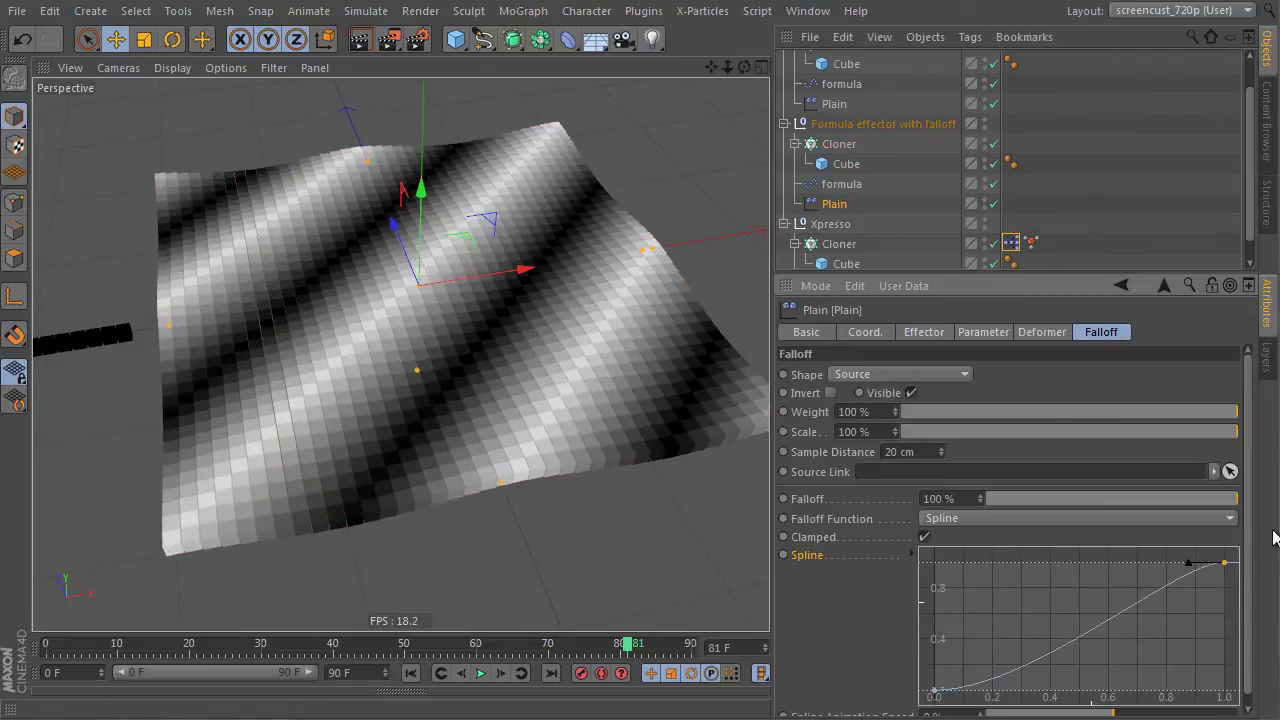
mouse_move(1188, 563)
mouse_down()
mouse_move(974, 565)
mouse_move(1071, 565)
mouse_move(1054, 563)
mouse_up()
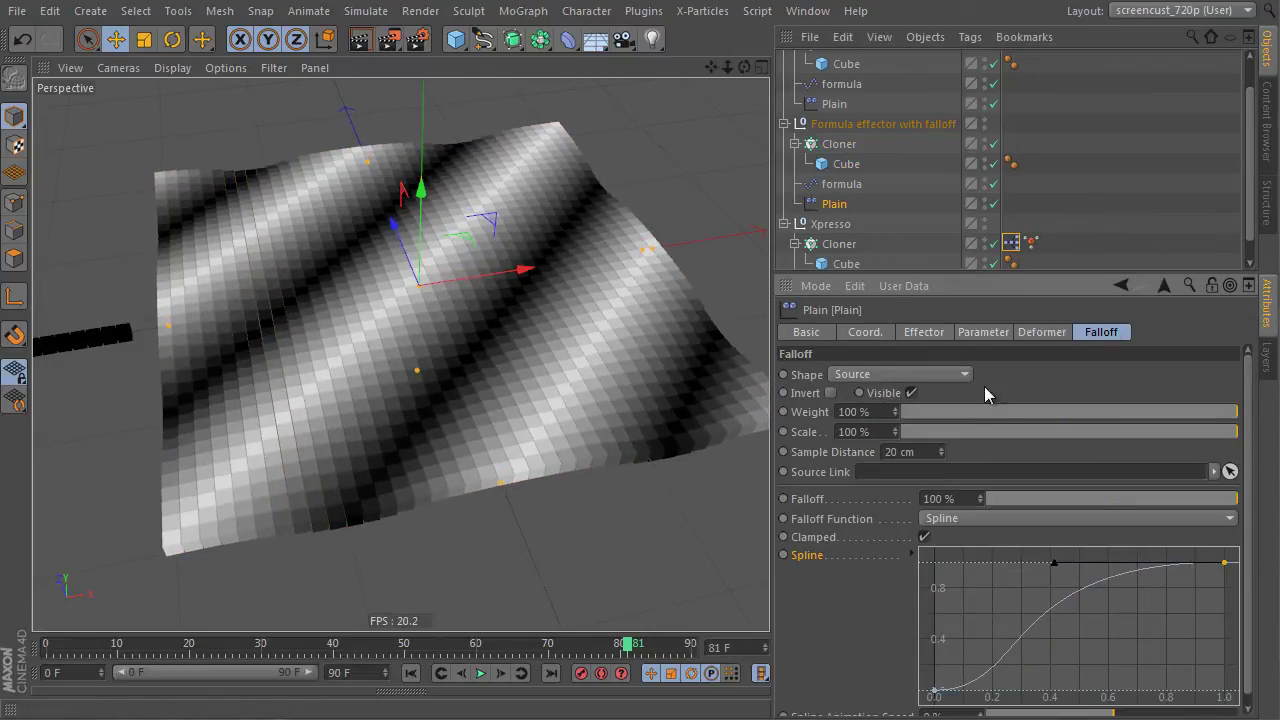
Step: Set the Plain effector's Parameter Color Mode to On
click(924, 332)
click(868, 332)
click(983, 332)
click(910, 514)
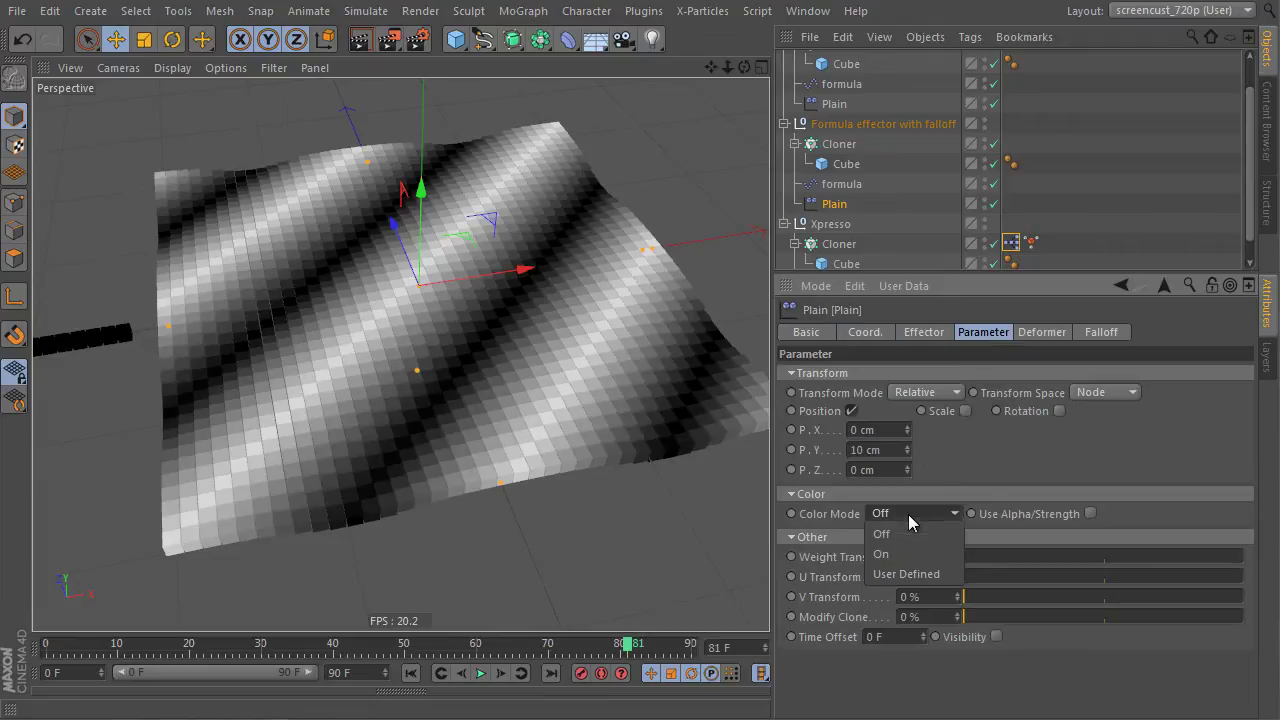
click(900, 554)
Step: Steepen the falloff spline and move its top point left to sharpen the lifted rows
click(1101, 332)
mouse_move(1057, 575)
mouse_down()
mouse_move(1175, 590)
mouse_move(1224, 650)
mouse_up()
mouse_move(960, 690)
mouse_down()
mouse_move(1013, 703)
mouse_move(1020, 586)
mouse_move(1040, 690)
mouse_up()
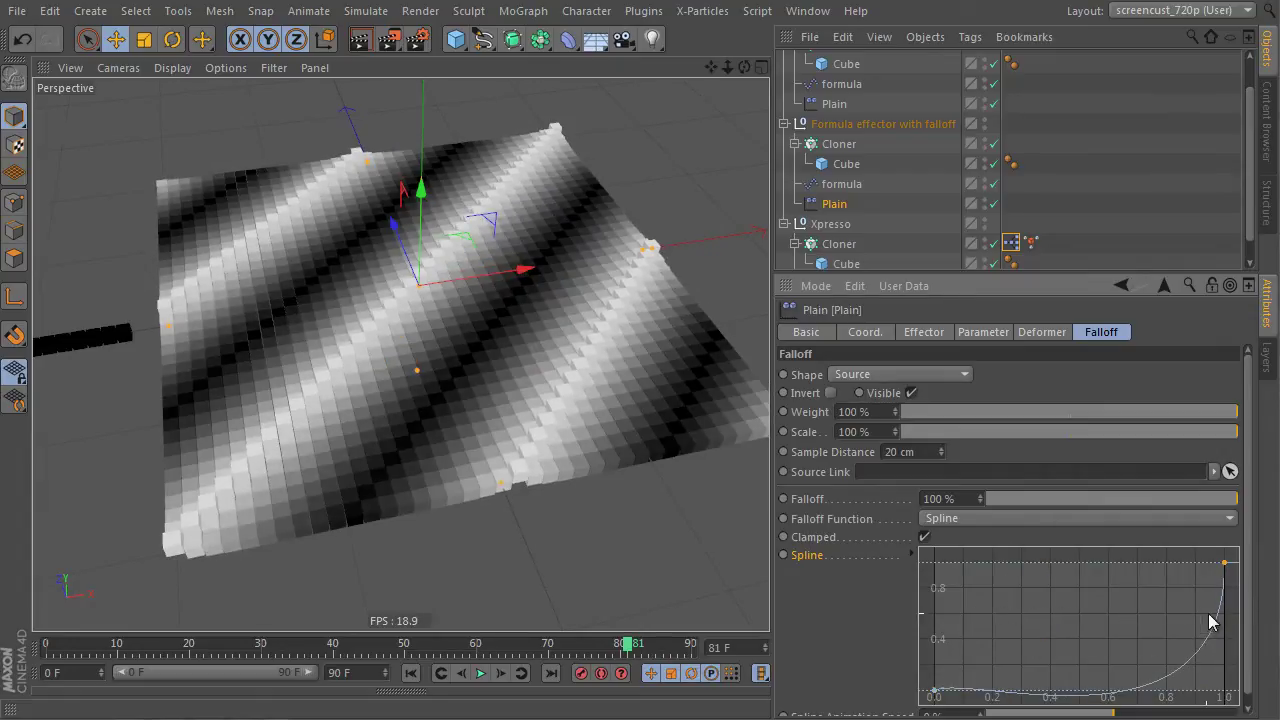
mouse_move(1229, 590)
mouse_down()
mouse_move(1143, 571)
mouse_move(1100, 580)
mouse_up()
mouse_move(557, 423)
alt+mouse_down()
mouse_move(597, 468)
mouse_move(600, 430)
alt+mouse_up()
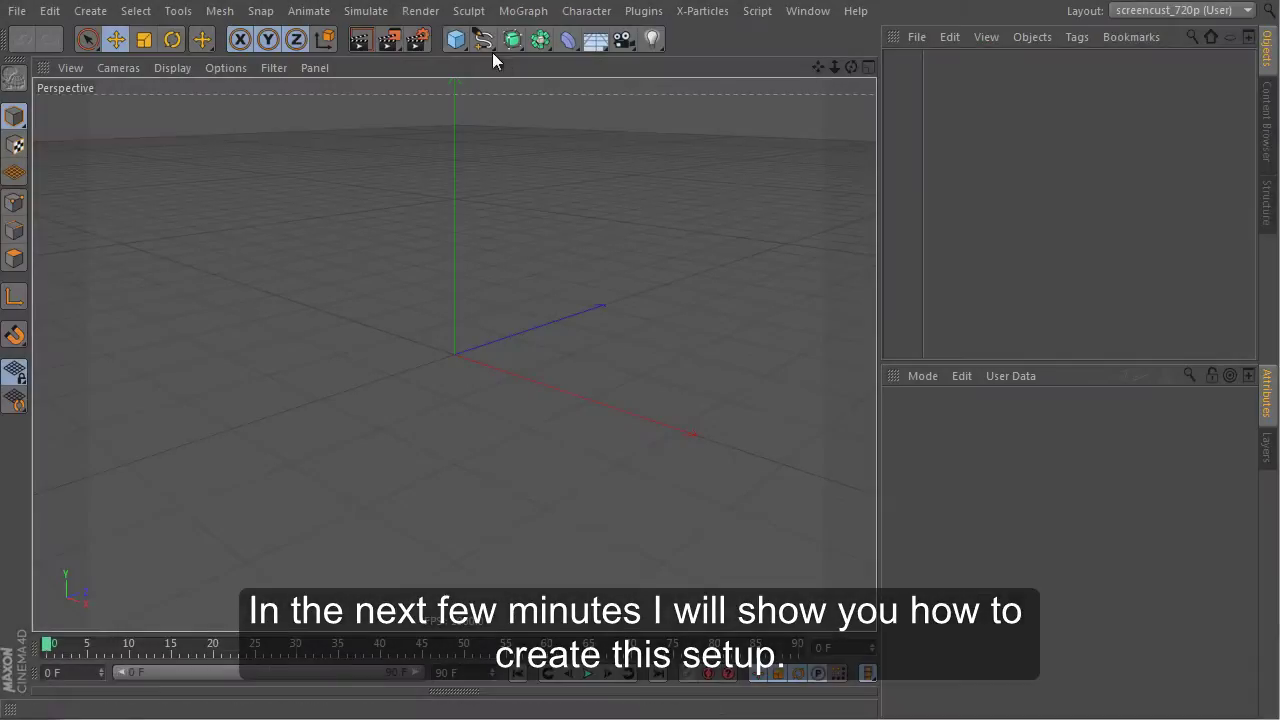
Step: Size the cube to 10 × 10 × 10 cm
double_click(960, 465)
text(10)
key(Tab)
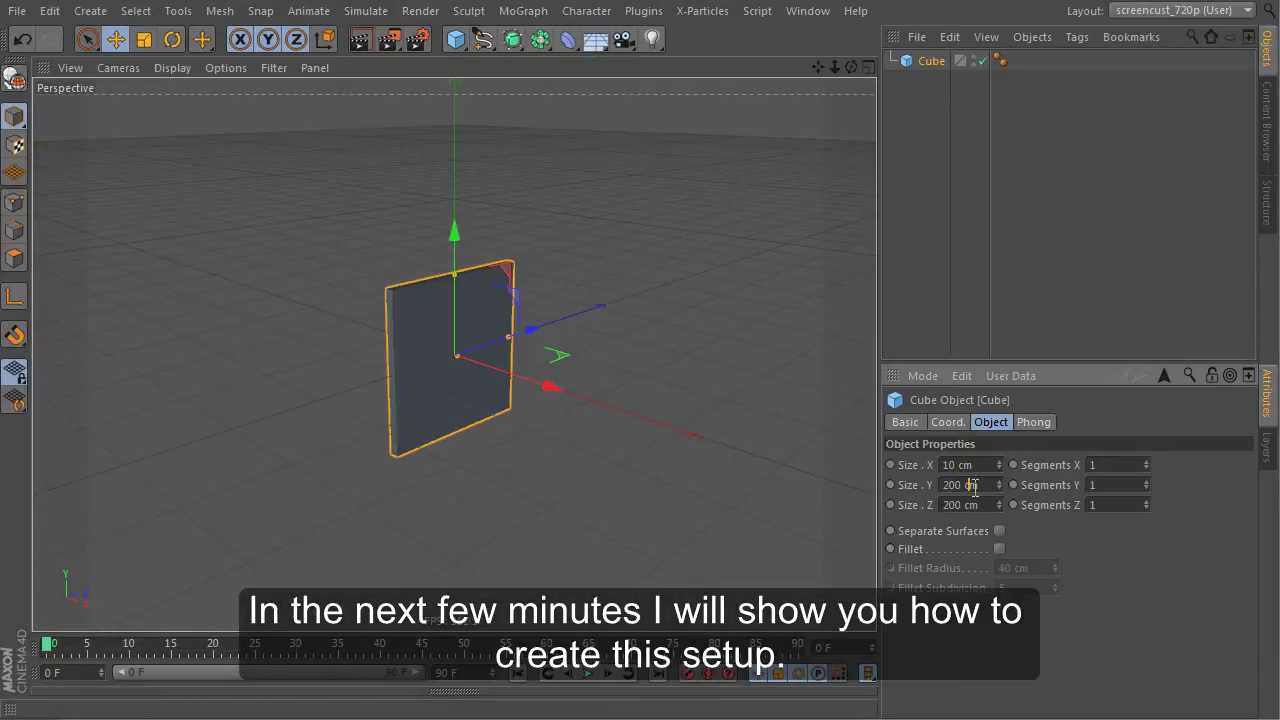
text(10)
key(Tab)
text(10)
key(Return)
Step: Put the cube in a new Cloner with Count 30, P.Y 0 and P.Z 11 cm
click(523, 10)
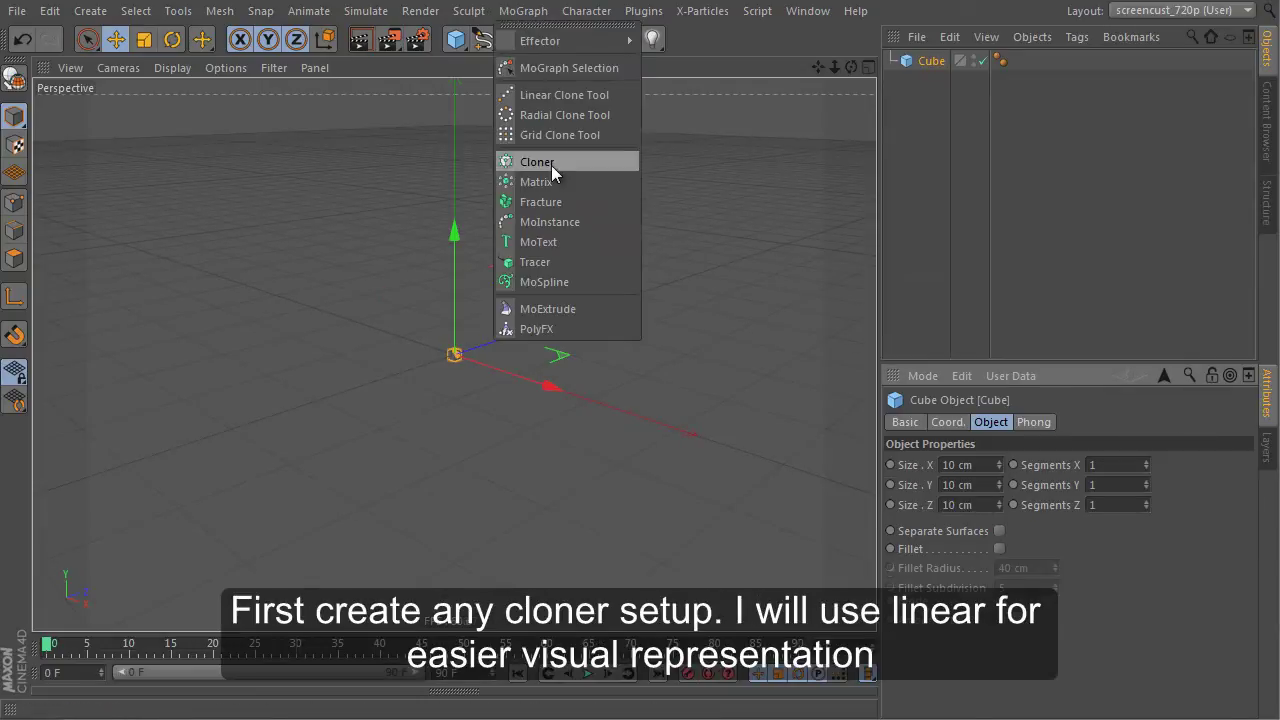
click(551, 165)
drag(928, 70, 932, 64)
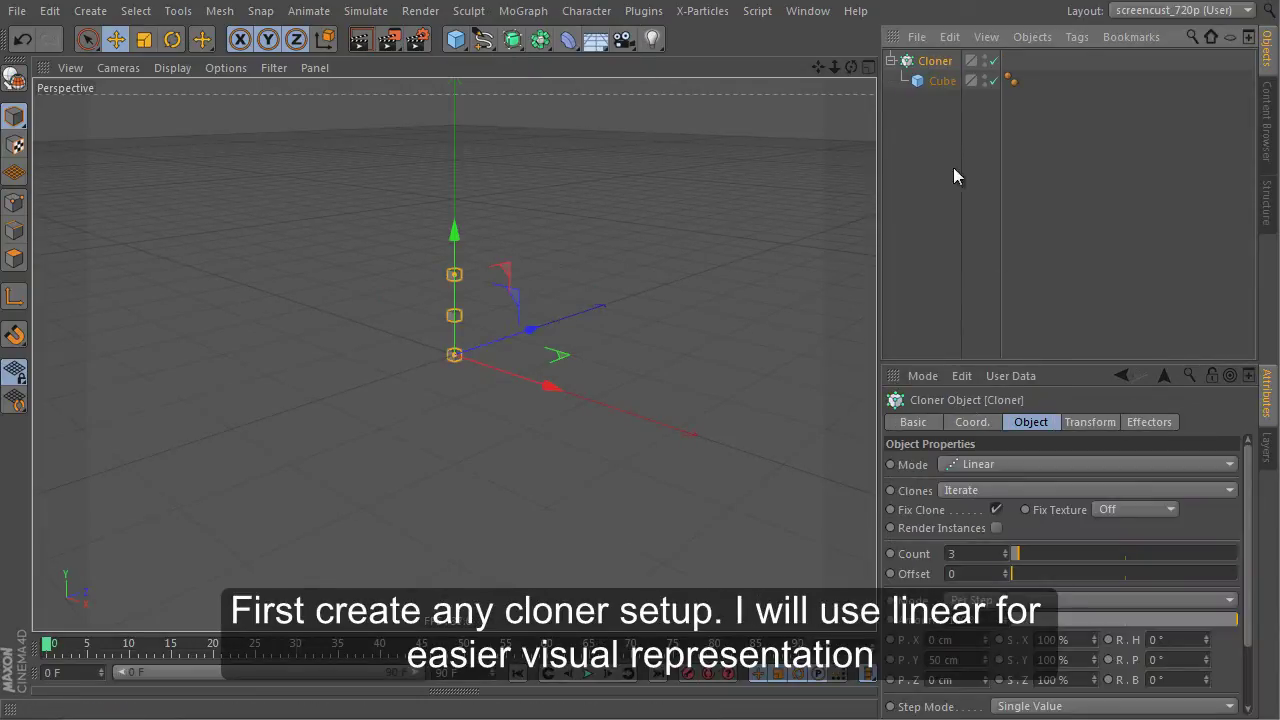
double_click(985, 557)
text(30)
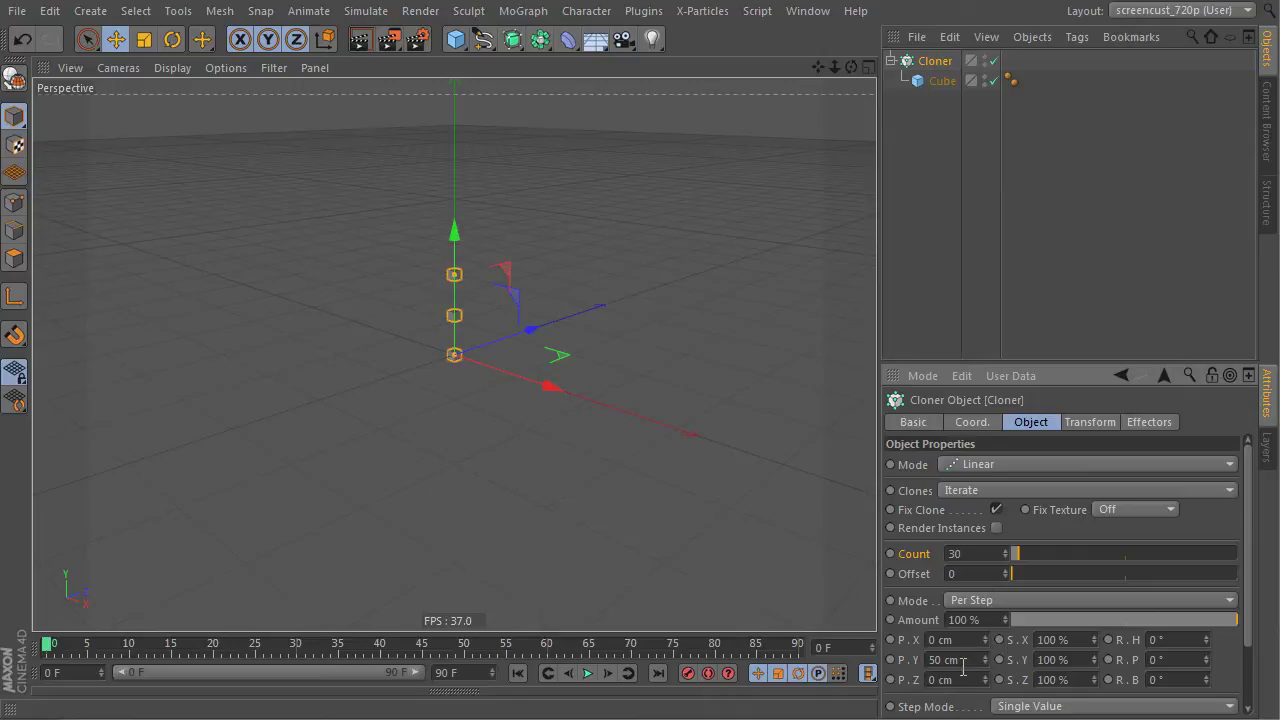
double_click(963, 660)
text(0)
key(Tab)
text(11)
key(Return)
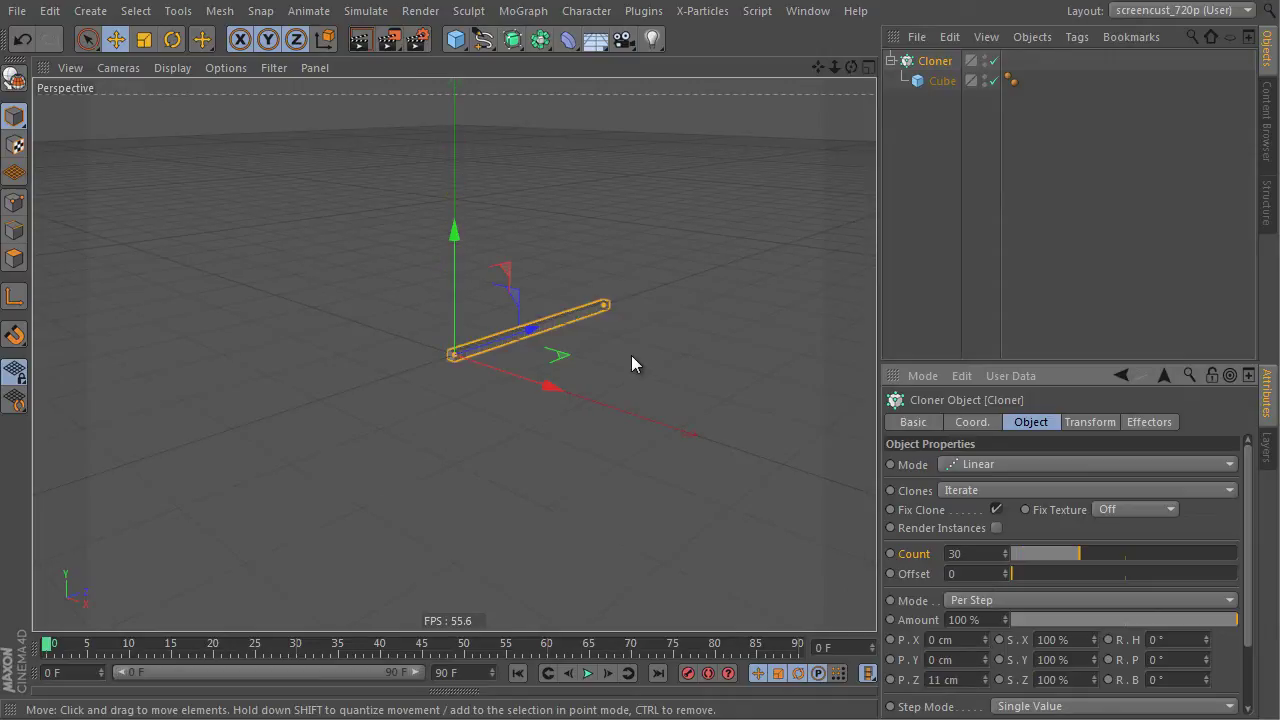
Step: Maximize the Right view with Constant Shading (Lines) and reselect the Cloner
middle_click(631, 360)
middle_click(334, 447)
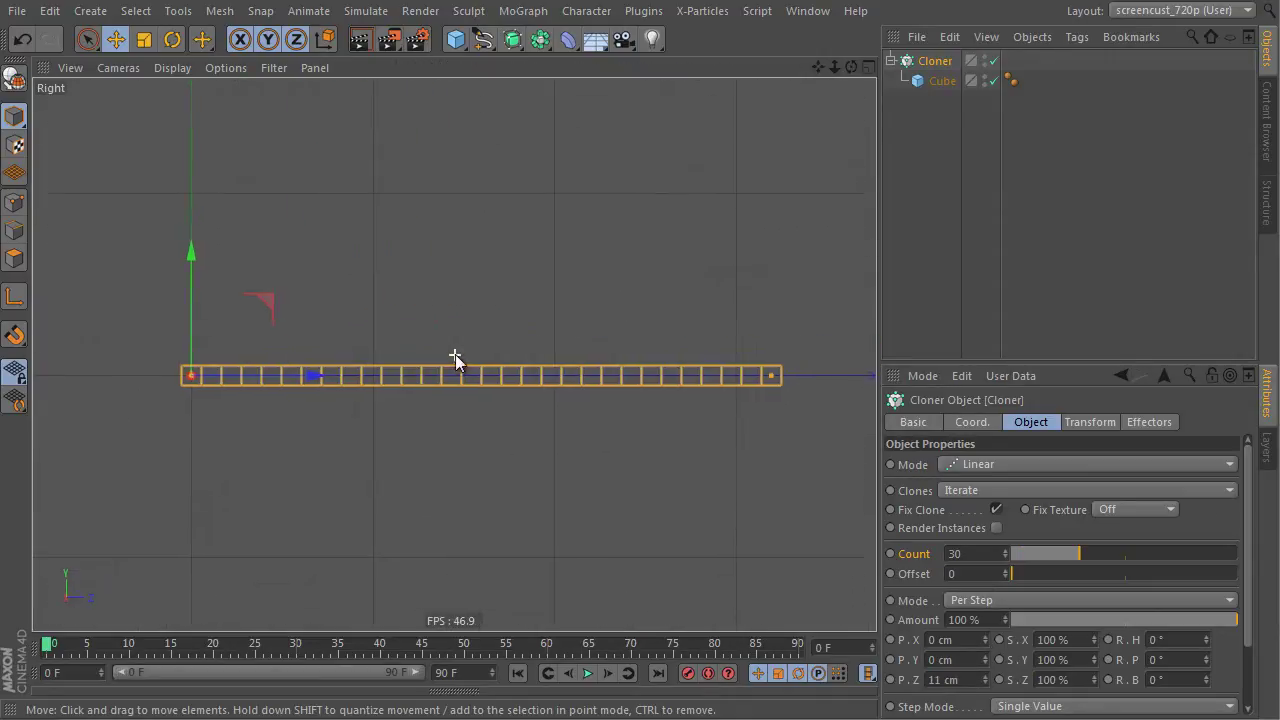
click(170, 67)
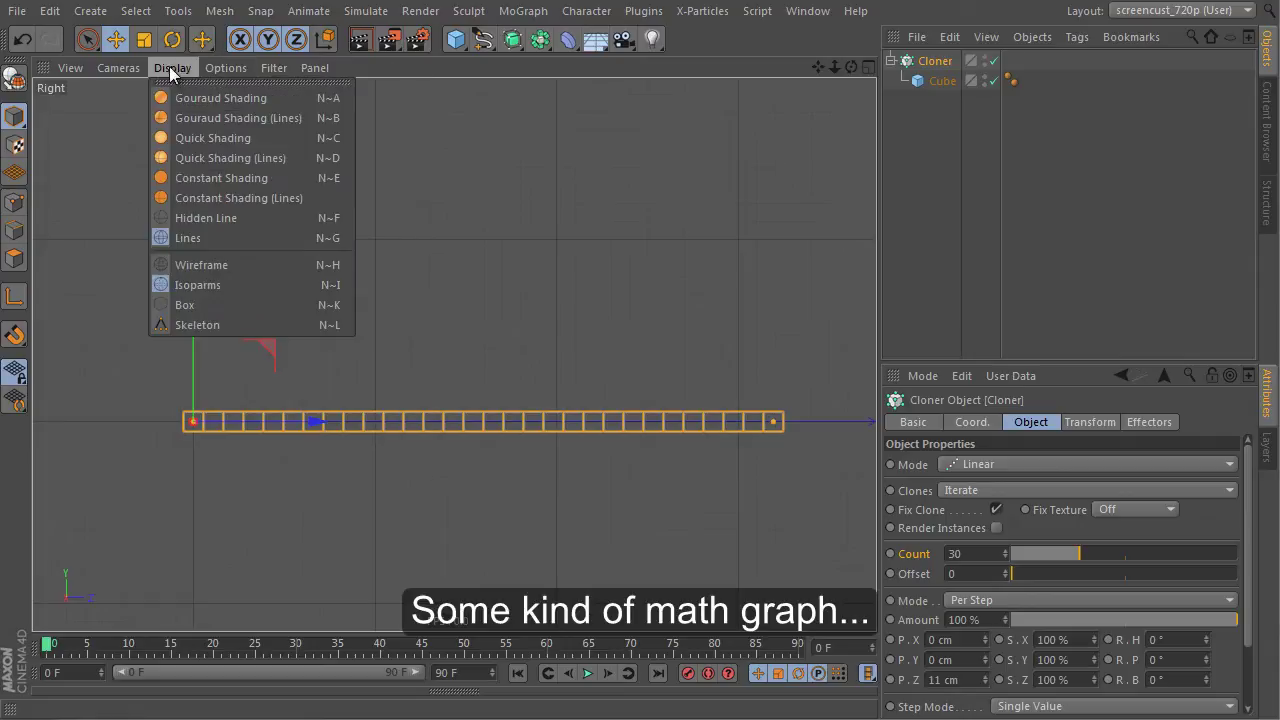
click(195, 199)
click(1082, 223)
click(936, 62)
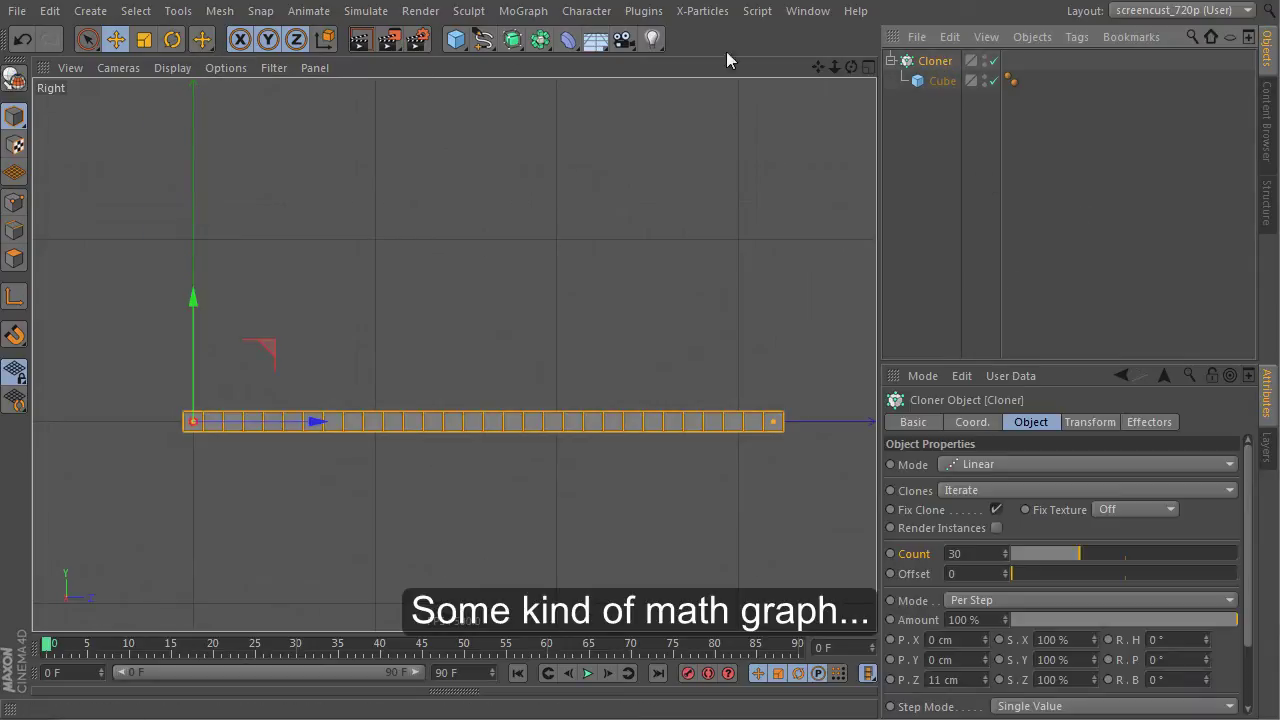
click(523, 11)
mouse_move(560, 41)
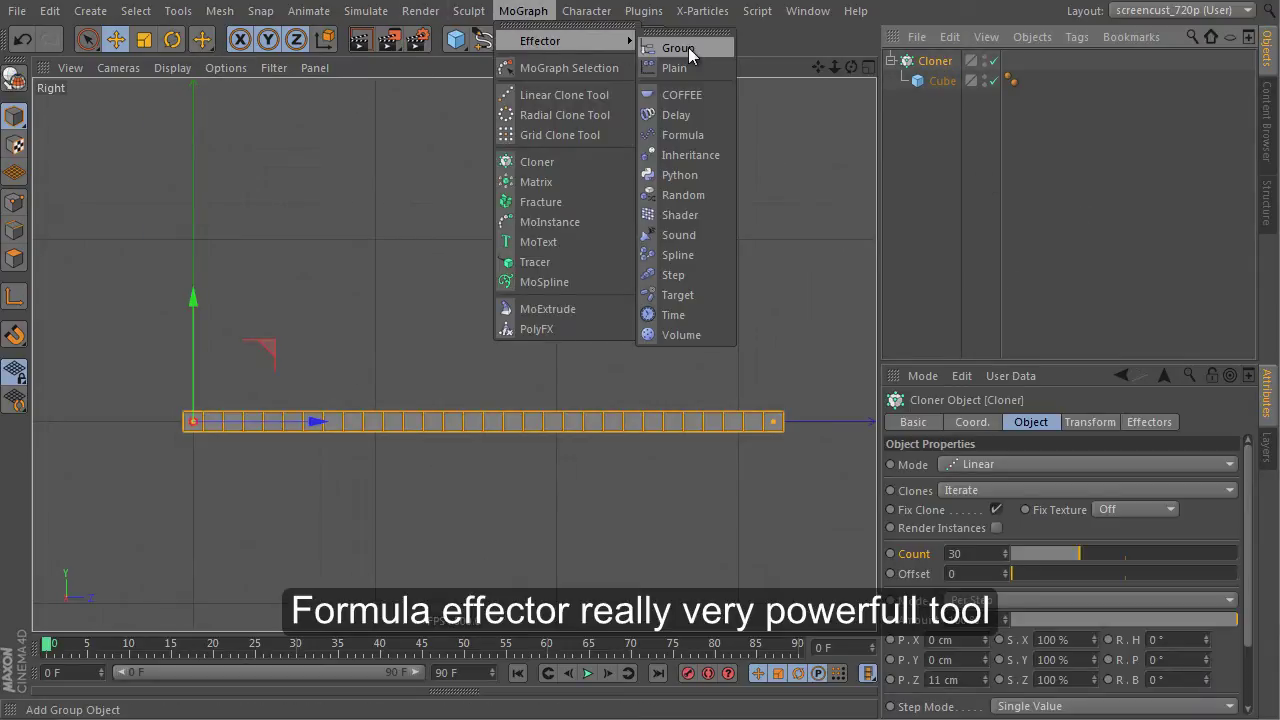
Step: Add a Formula effector with Scale off, P.X 0 and P.Y 50 cm
click(690, 134)
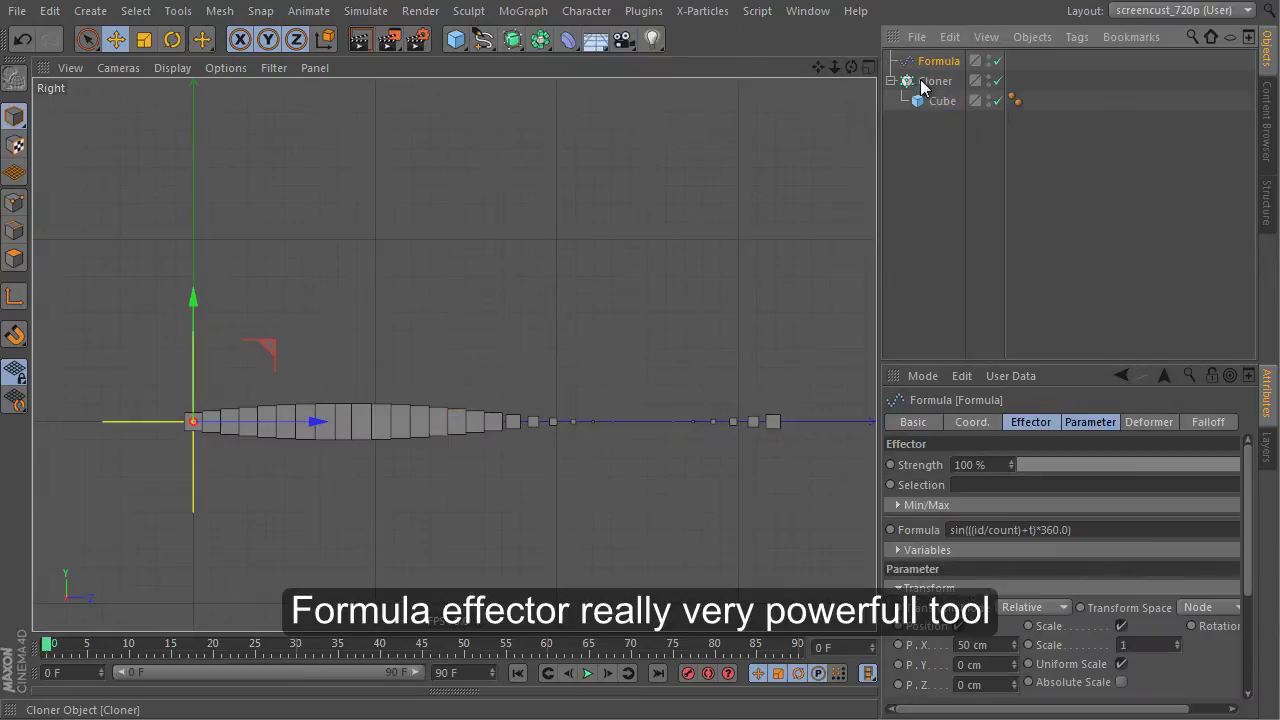
drag(988, 369, 988, 158)
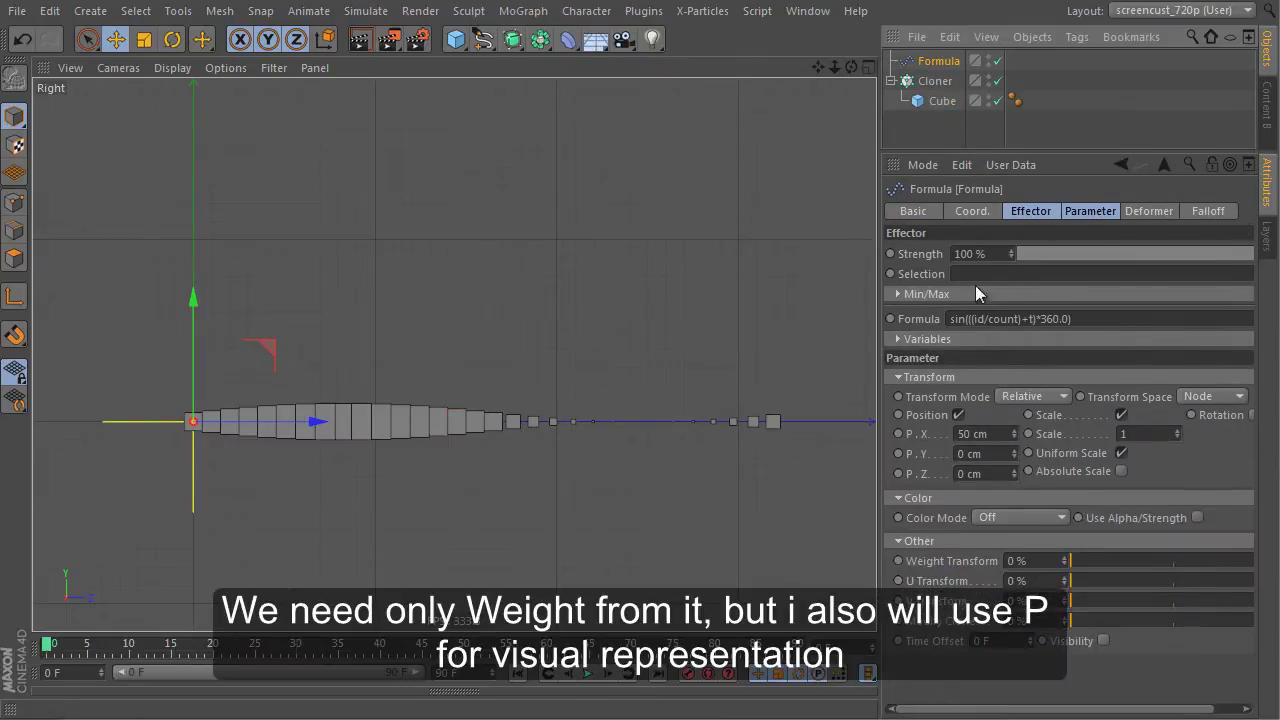
drag(877, 307, 773, 302)
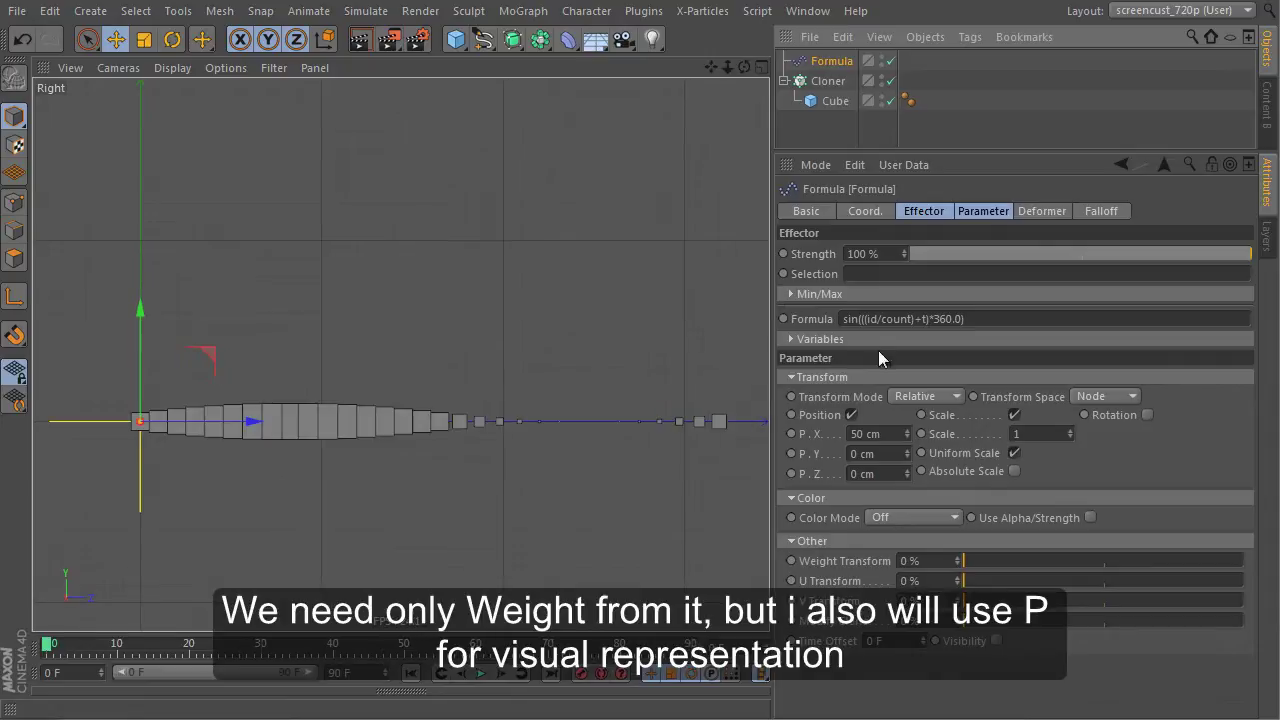
click(1014, 414)
double_click(865, 433)
text(0)
key(Tab)
text(50)
key(Return)
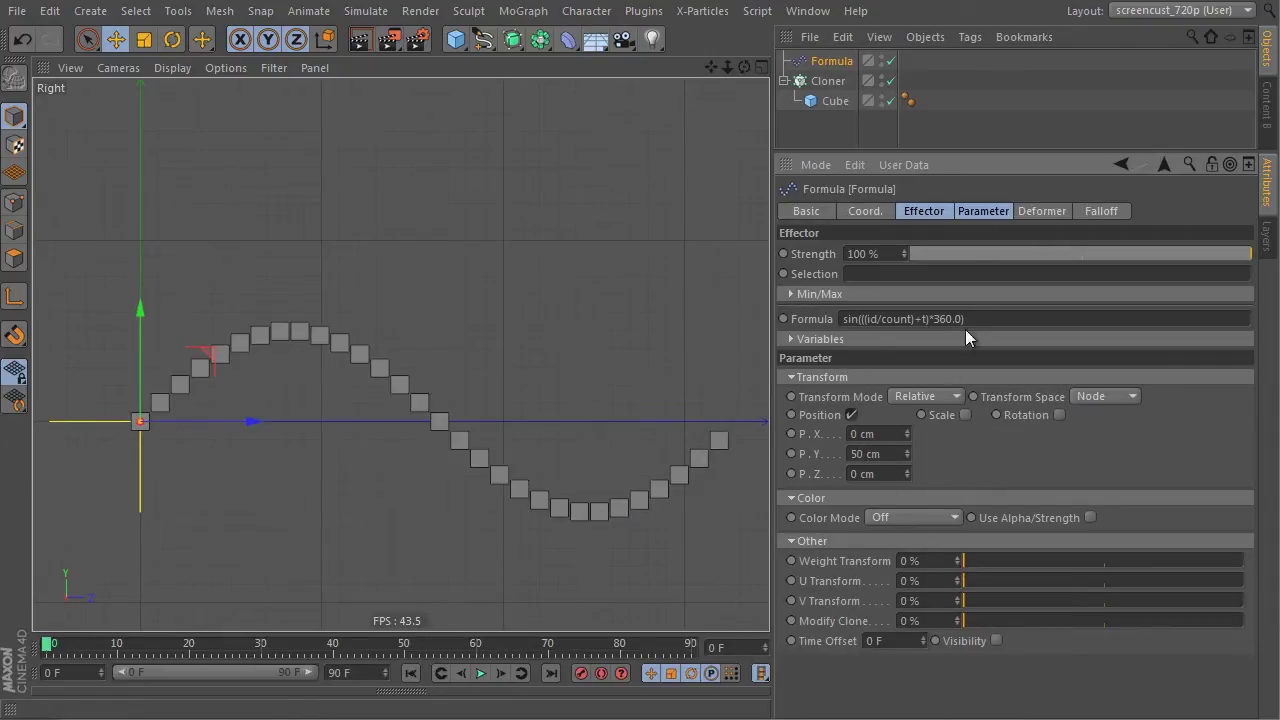
Step: Delete the Formula effector's existing formula text
drag(995, 318, 846, 318)
key(BackSpace)
text(1)
key(Return)
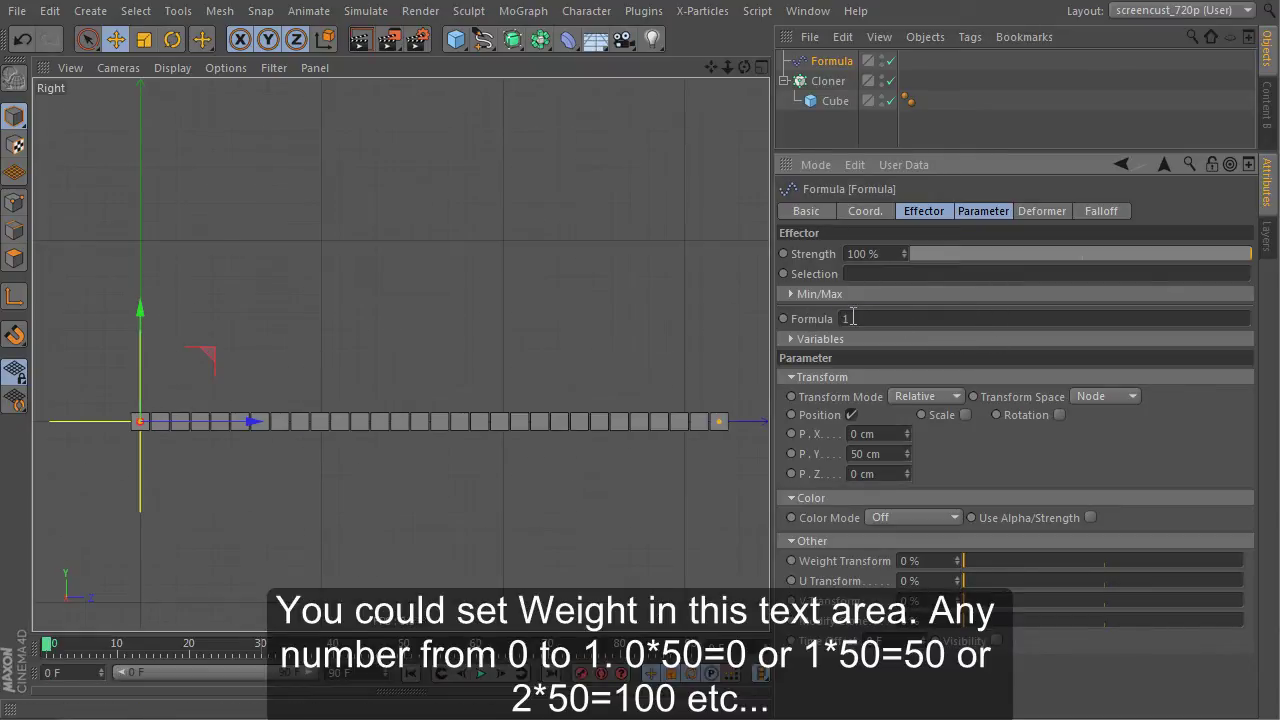
Step: Try formula values 1 and 3, and set the Y offset to 100 cm
key(BackSpace)
text(1)
key(Return)
key(Return)
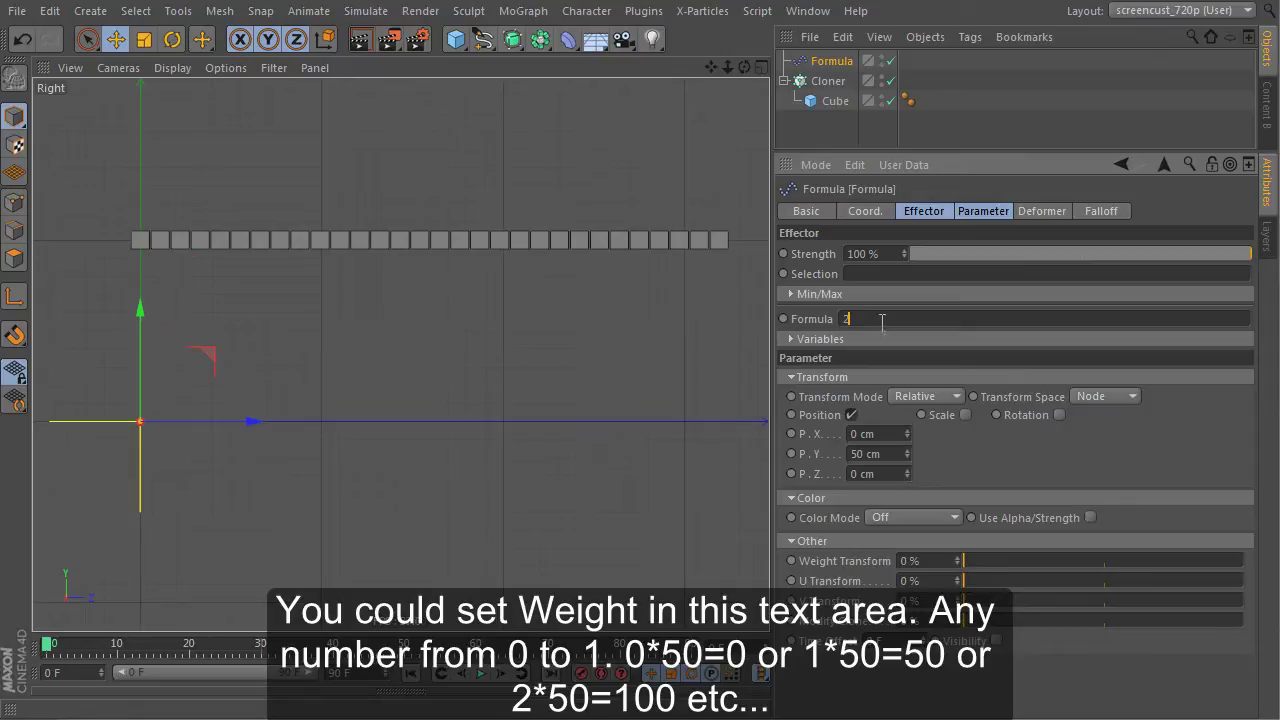
key(BackSpace)
text(3)
key(Return)
text(100)
Step: Try formula values 0 and 0.5, then empty the formula and expand Variables
key(Return)
double_click(845, 318)
text(0)
key(Return)
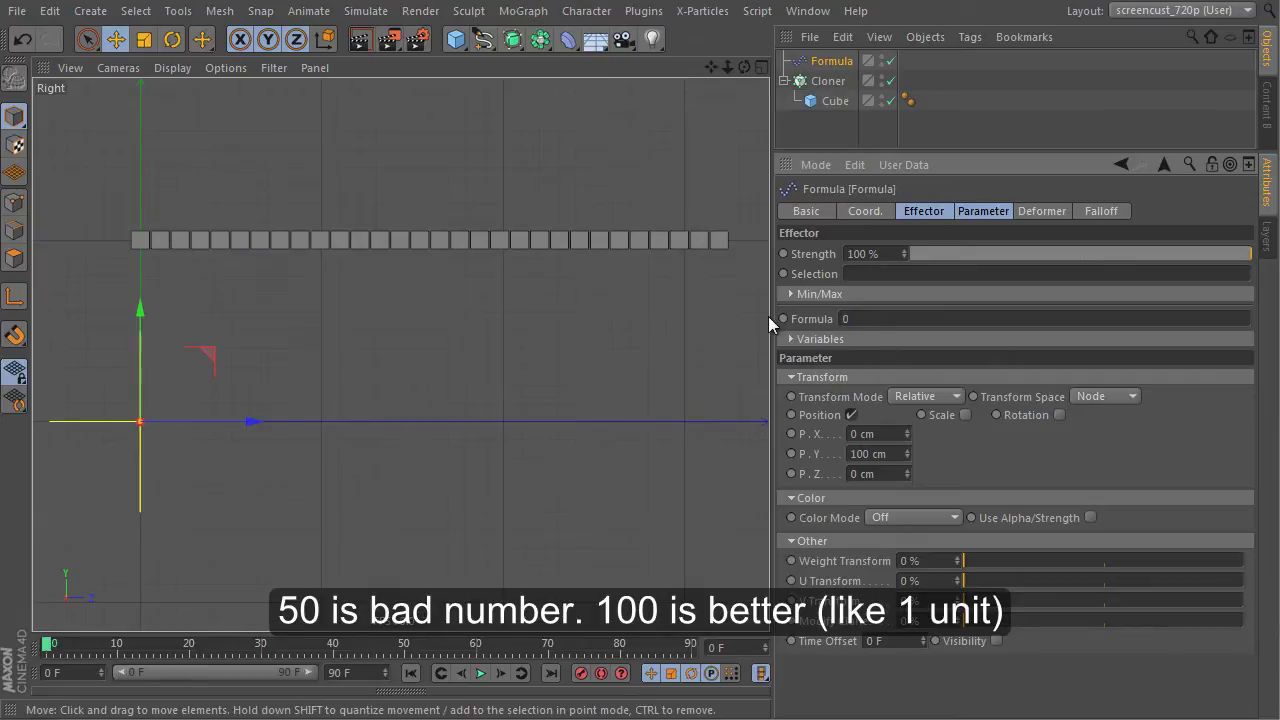
click(853, 318)
text(.5)
key(Return)
double_click(870, 318)
key(BackSpace)
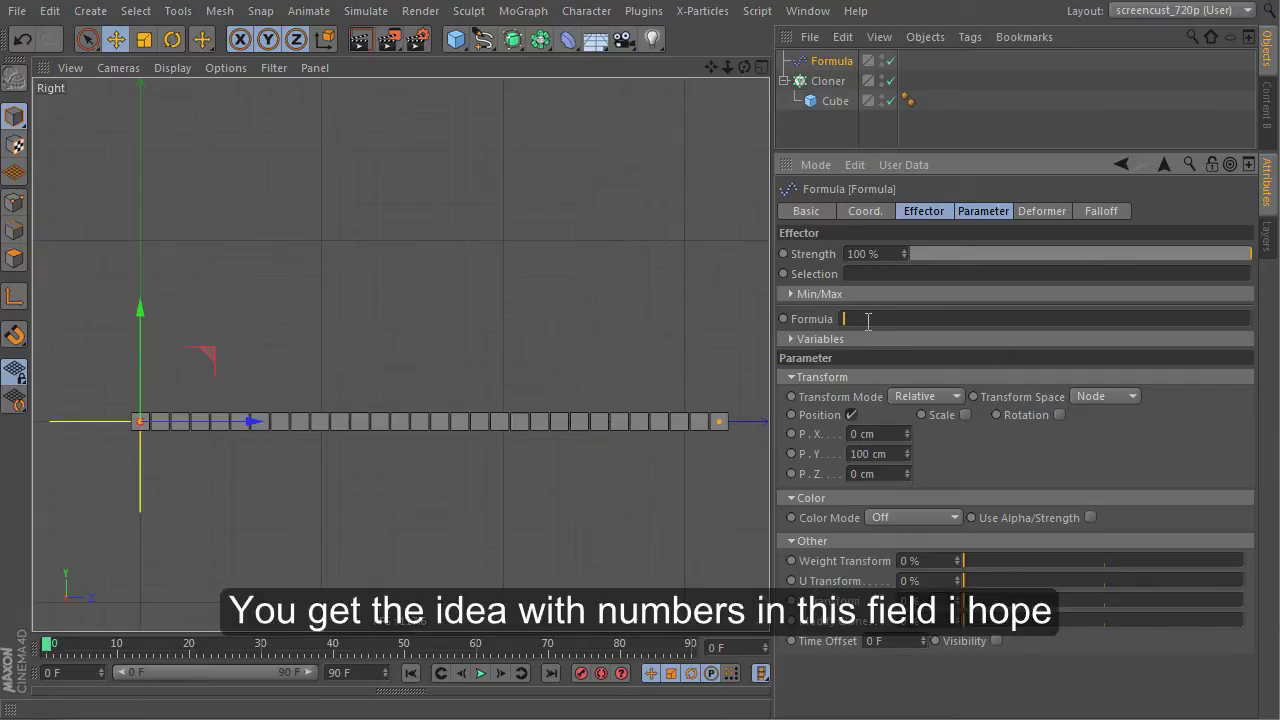
click(866, 338)
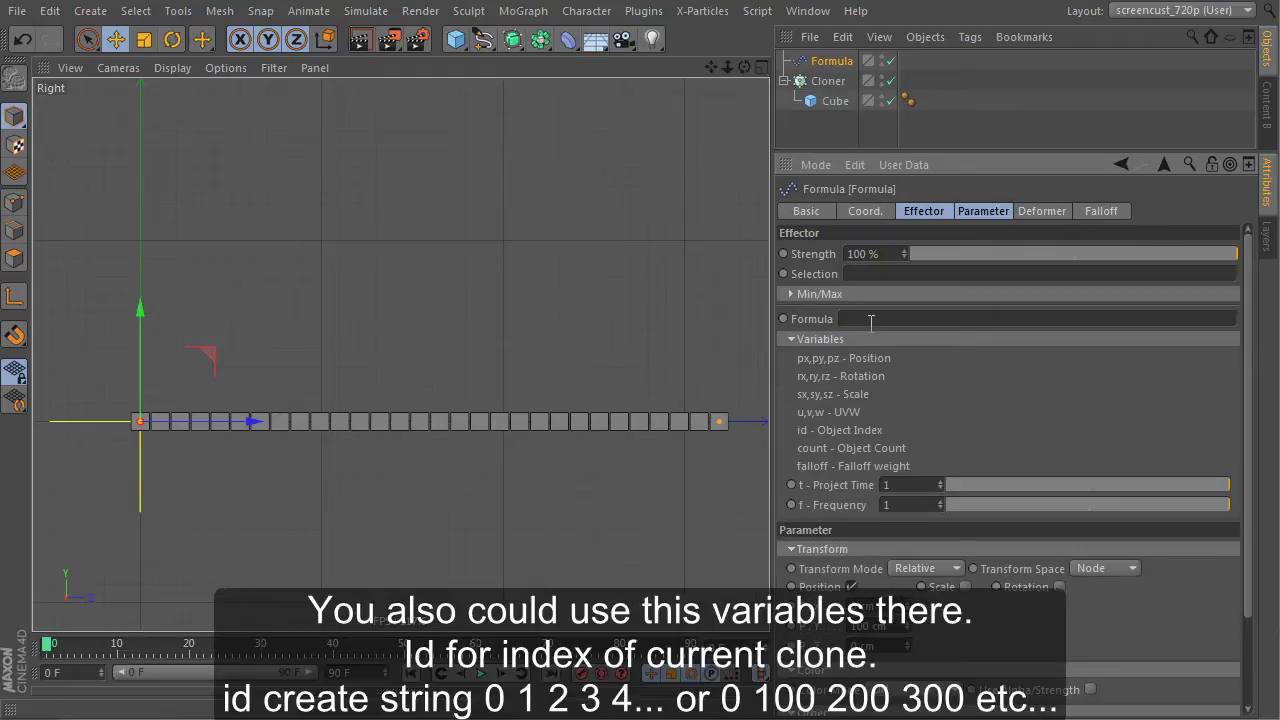
Step: Enter id as the formula and zoom out over the column of clones
text(id)
scroll(437, 311, down, 3)
mouse_move(448, 380)
alt+middle_down()
mouse_move(322, 471)
mouse_move(396, 357)
alt+middle_up()
scroll(396, 357, up, 3)
click(916, 316)
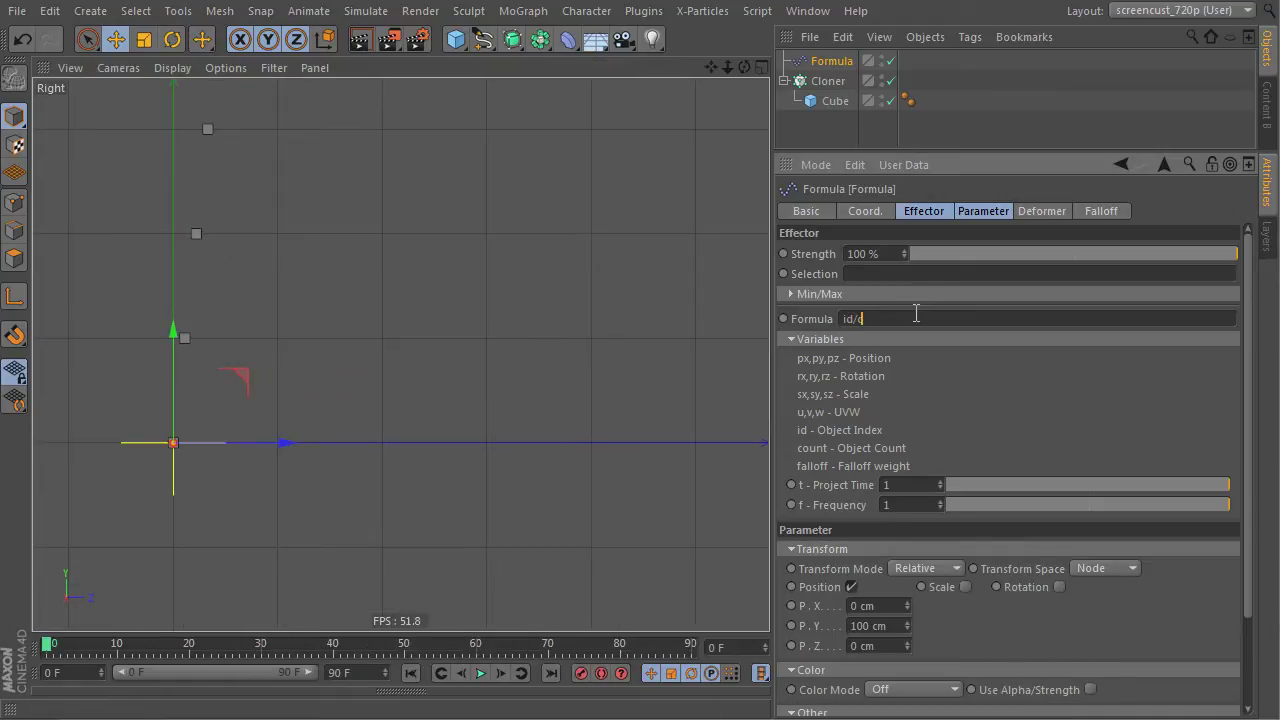
key(Return)
Step: Frame the id/count ramp of clones in the Right view and select the formula text
middle_drag(271, 315, 363, 302)
scroll(363, 302, up, 3)
middle_drag(485, 308, 453, 268)
scroll(455, 250, up, 1)
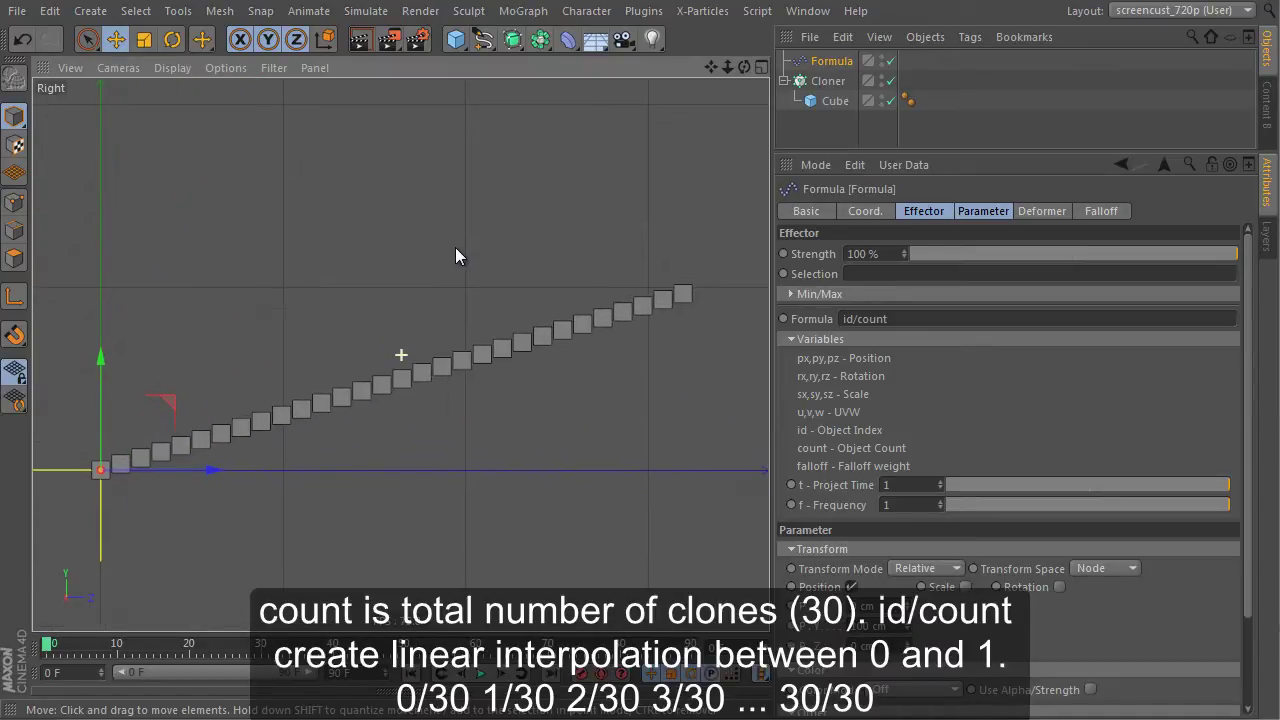
click(927, 319)
drag(927, 319, 800, 314)
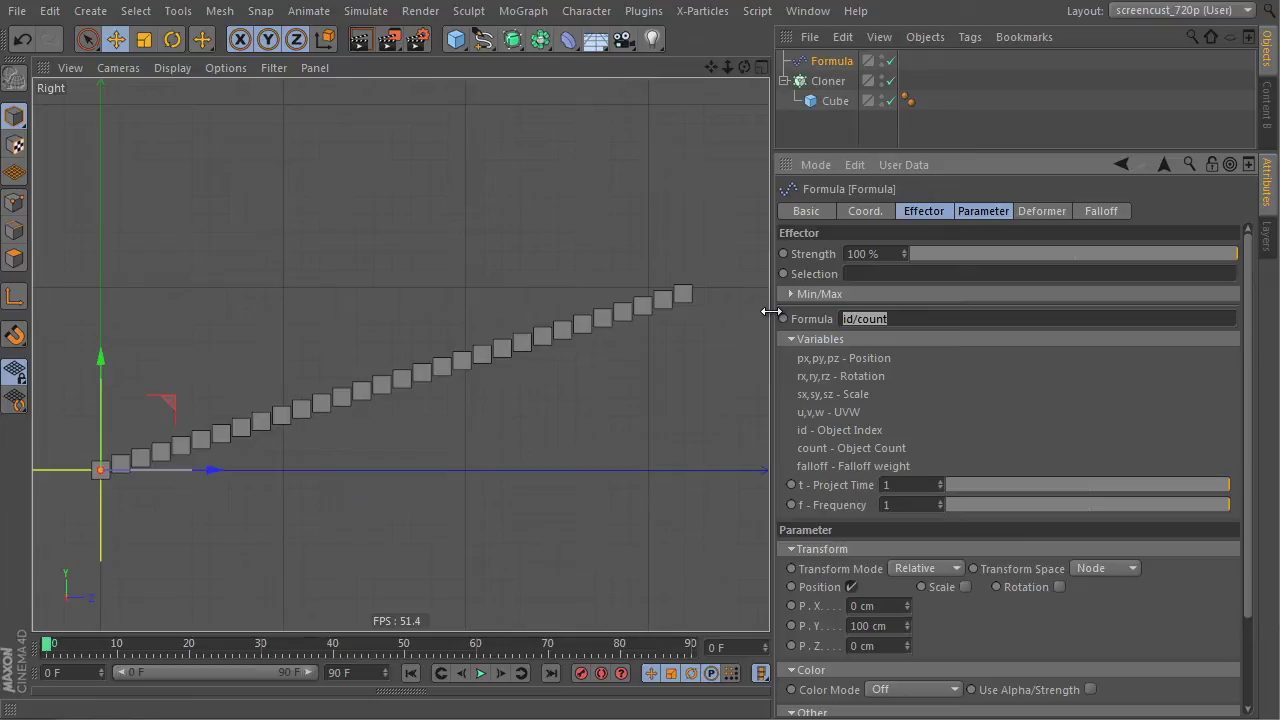
drag(904, 314, 805, 314)
Step: Open the Formula parameter's help and browse the Formula (Appendix) operator and function tables
right_click(832, 320)
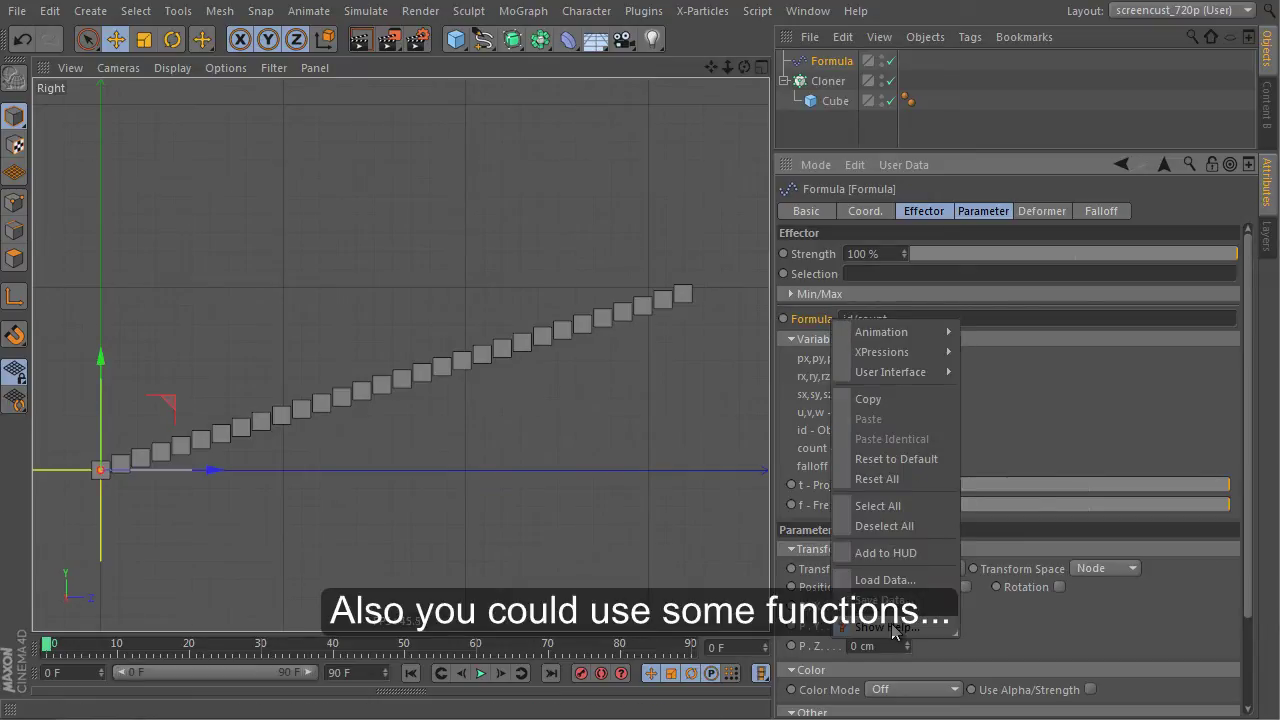
click(880, 628)
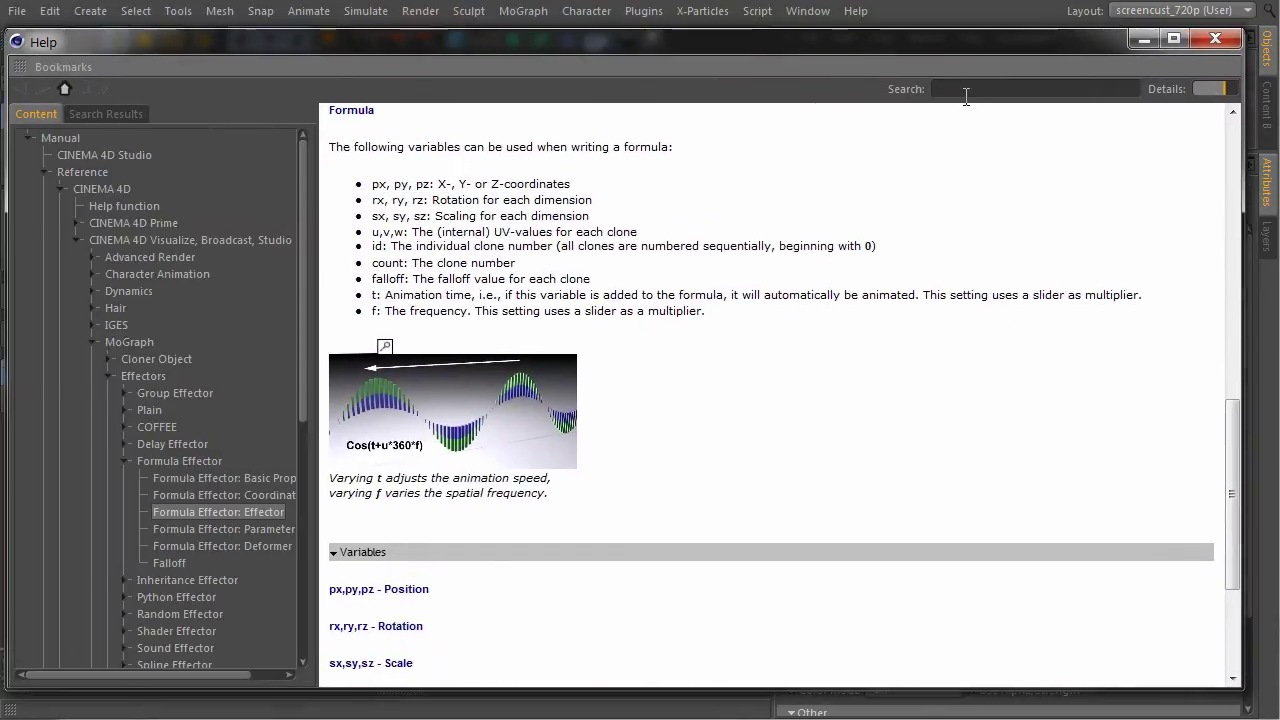
text(formula)
key(Return)
click(137, 307)
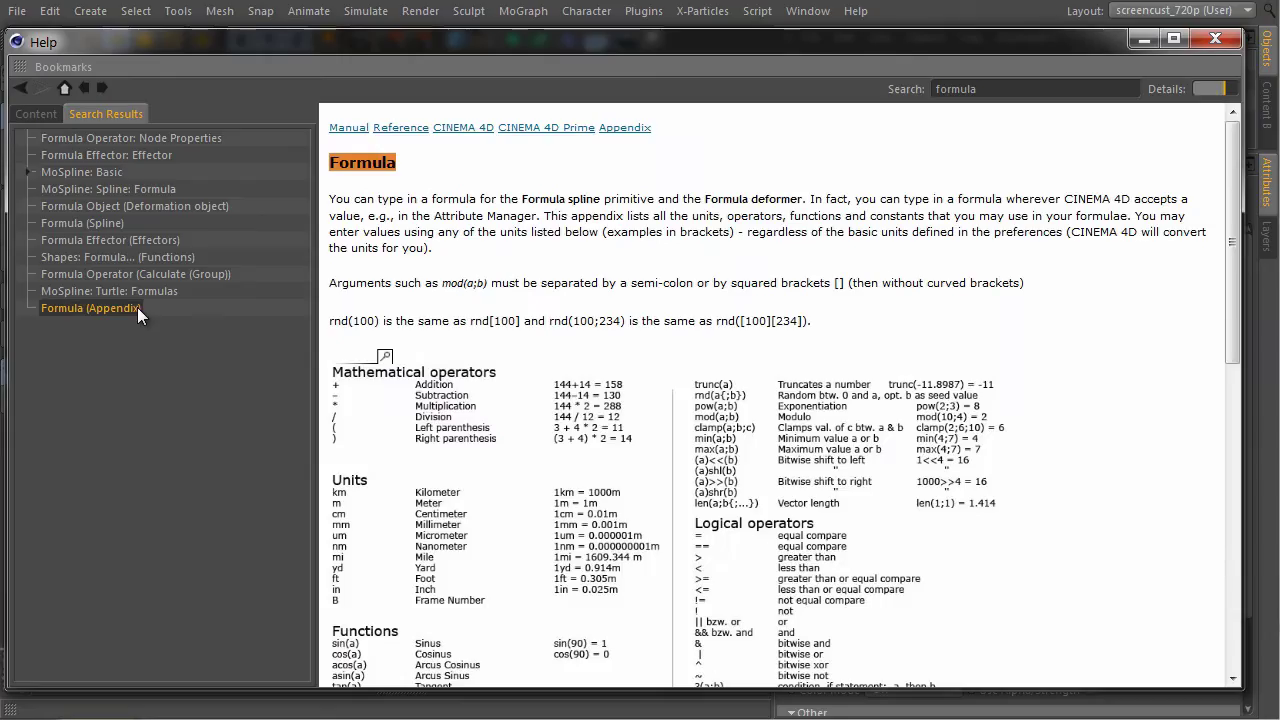
scroll(700, 230, down, 5)
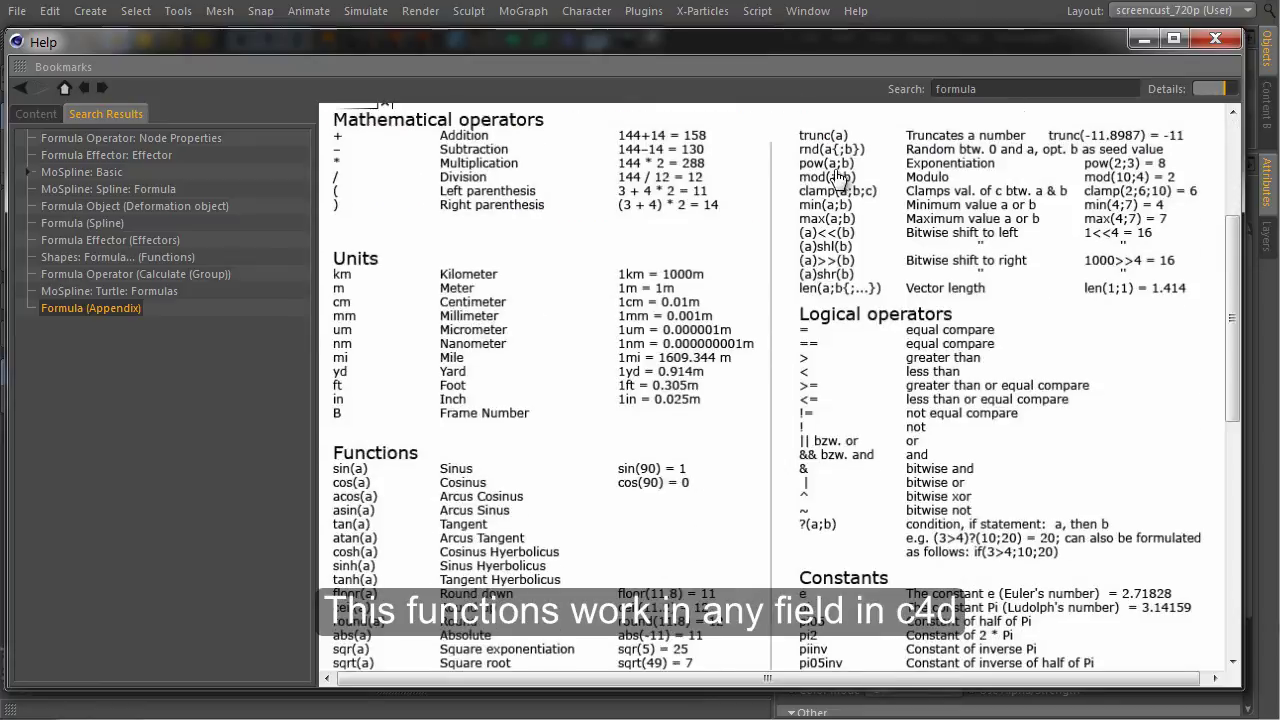
scroll(860, 160, down, 5)
scroll(870, 250, up, 2)
scroll(888, 330, up, 1)
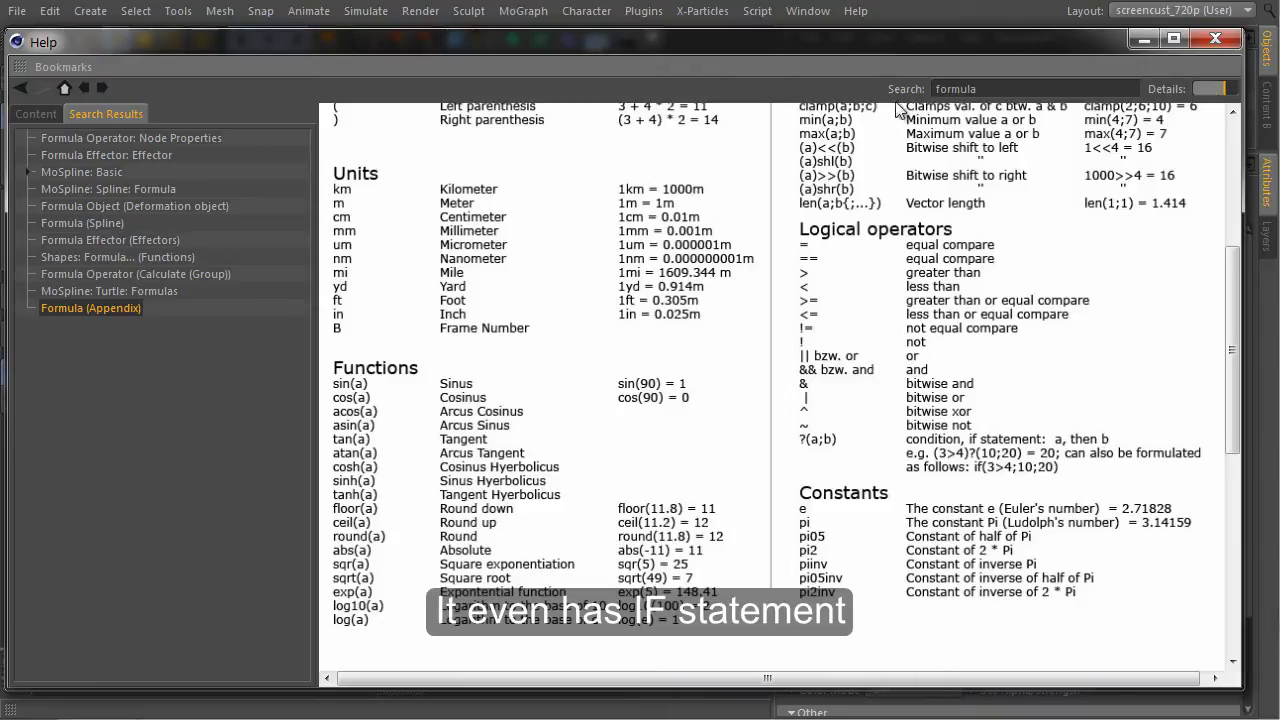
mouse_move(814, 45)
mouse_down()
mouse_move(780, 95)
mouse_move(1279, 520)
mouse_up()
Step: Enter if( id==3; 1; 0 ) as the formula to lift only clone 3
click(862, 318)
key(BackSpace)
text(if( ))
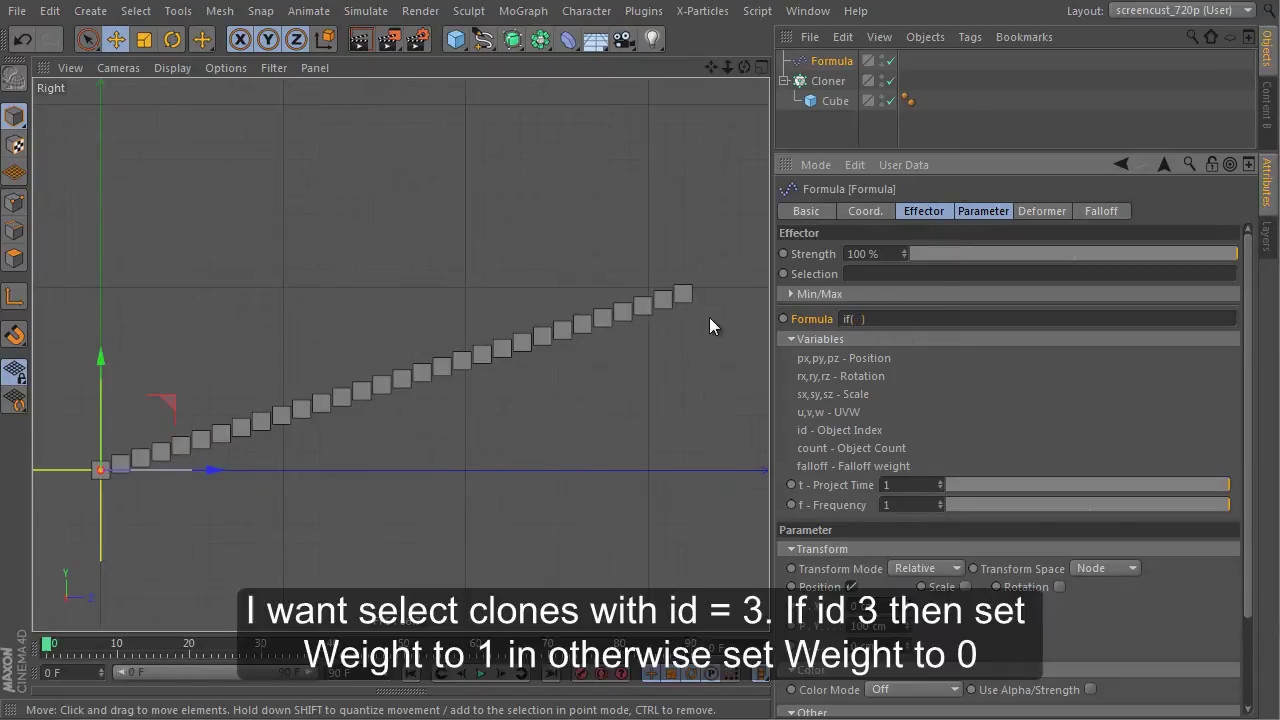
text(id==)
text(3; 0)
key(BackSpace)
text(1; )
text(0)
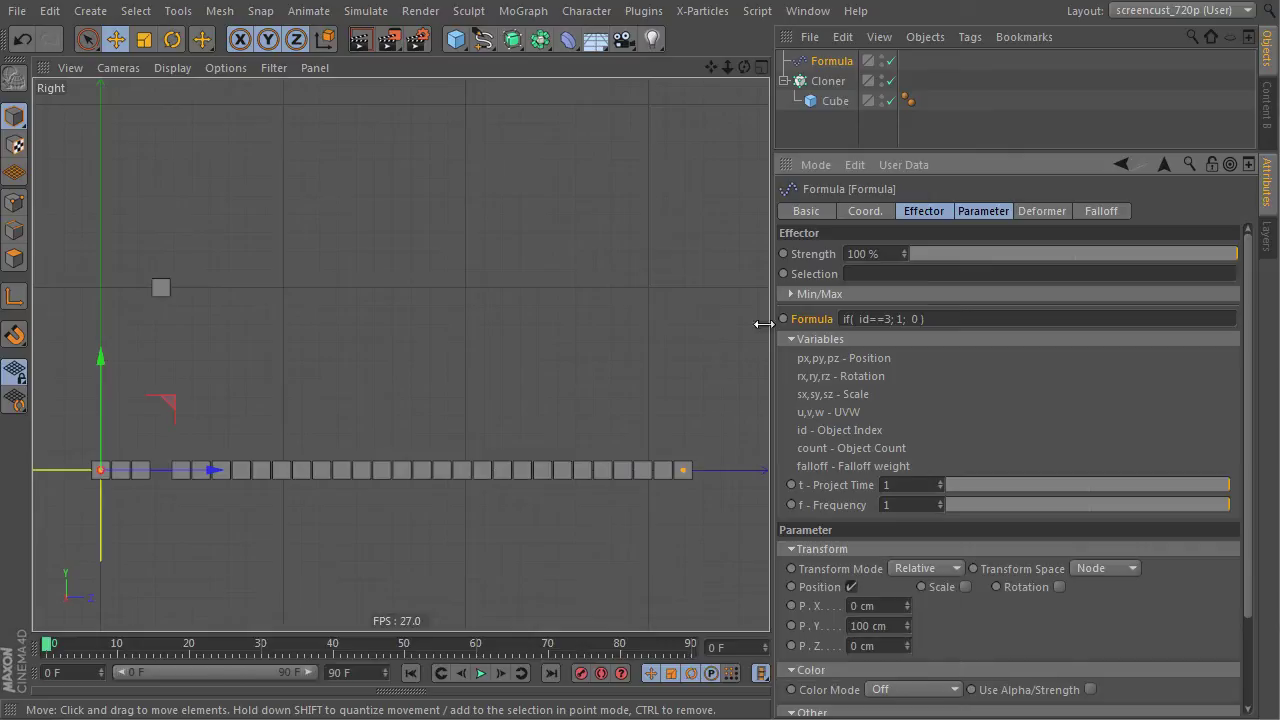
Step: Replace the if formula with f, then start typing a mod() formula
click(872, 318)
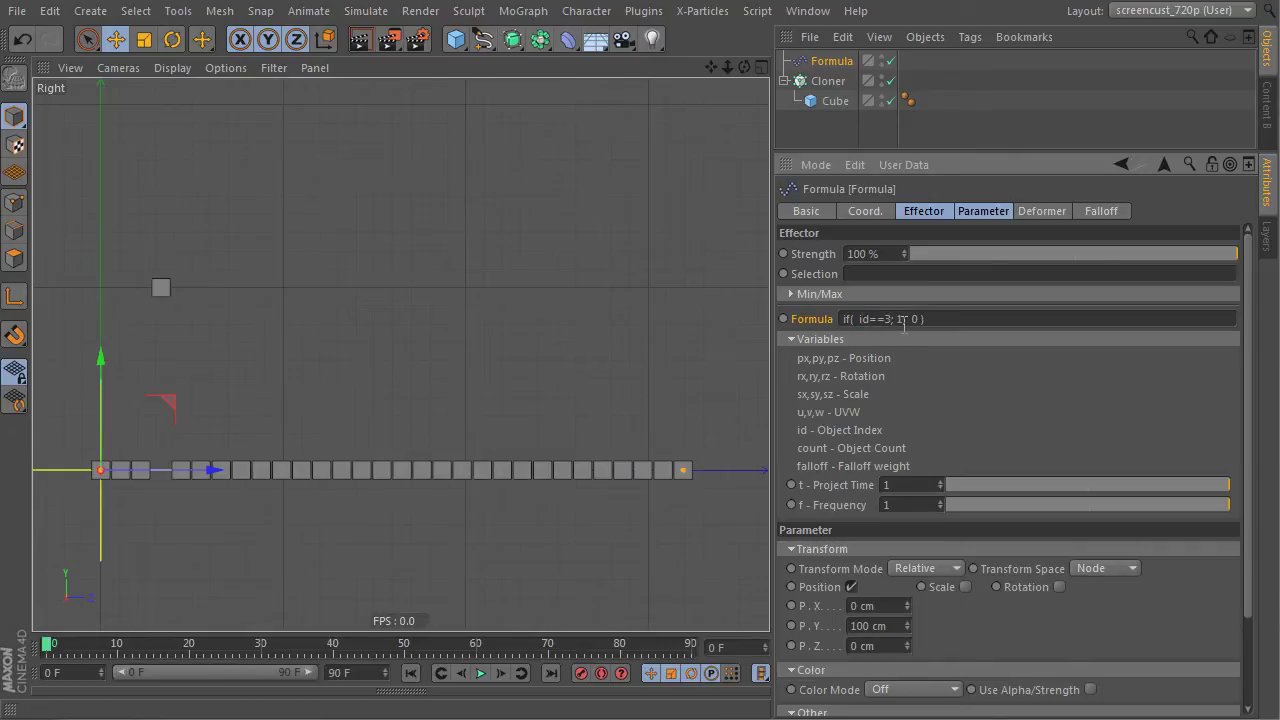
key(ctrl+a)
key(BackSpace)
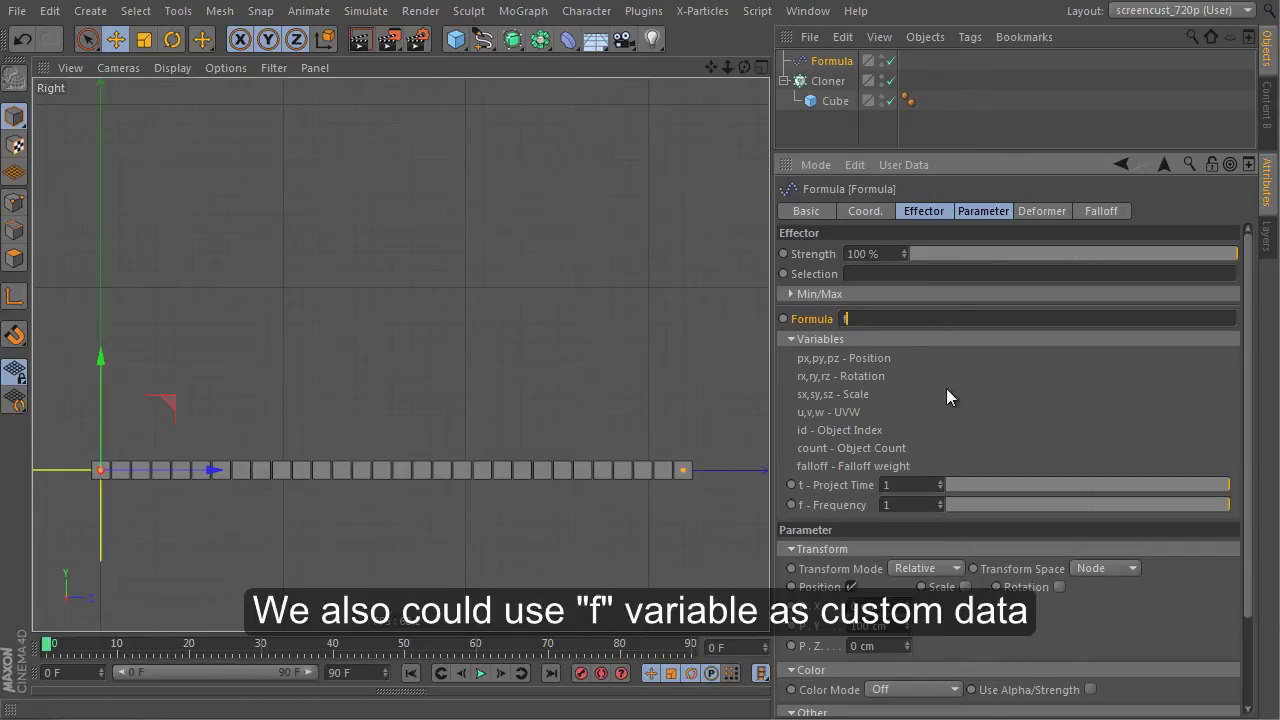
key(Return)
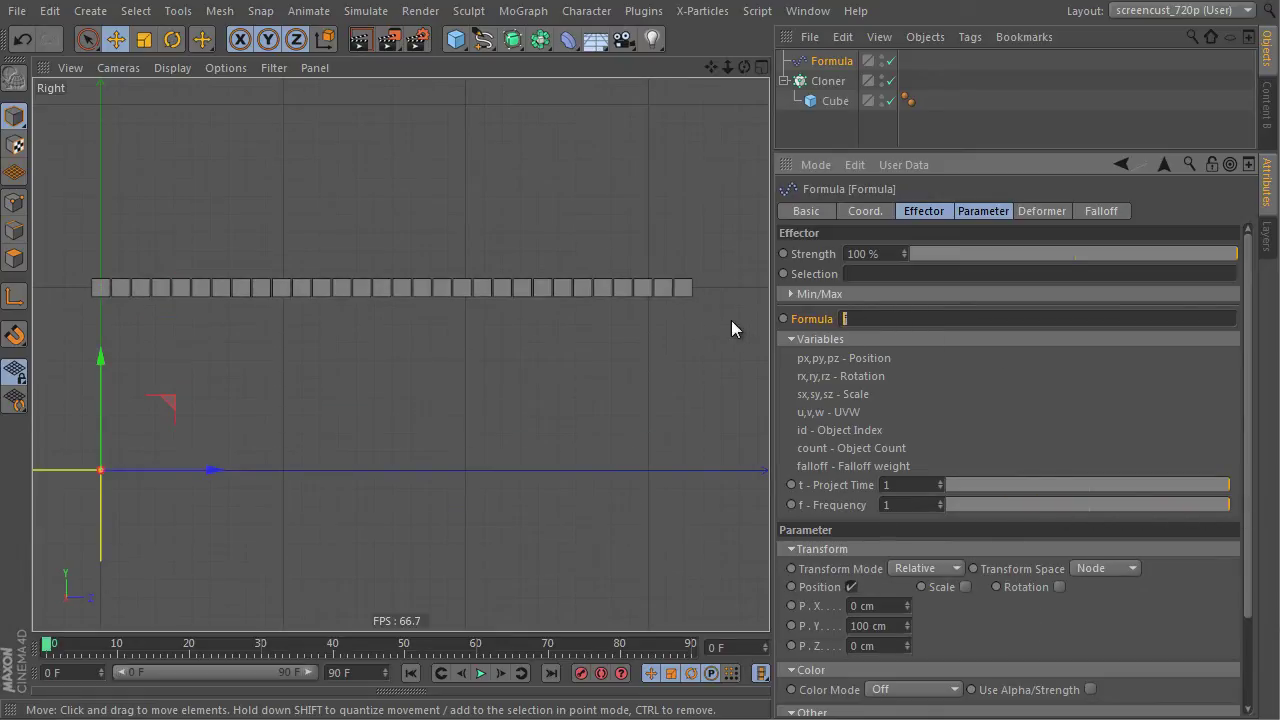
text(mod())
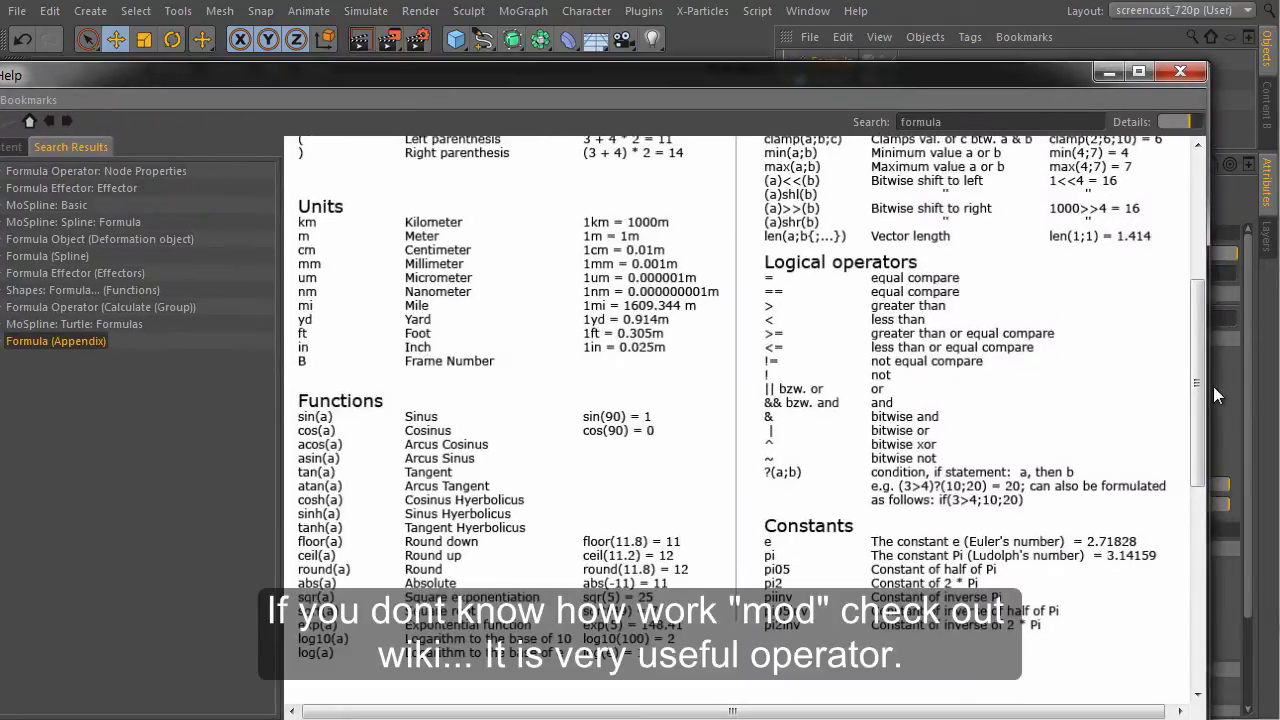
Step: Complete the Formula effector's expression as mod(id; f) and apply it
scroll(1203, 345, up, 2)
scroll(1203, 345, up, 1)
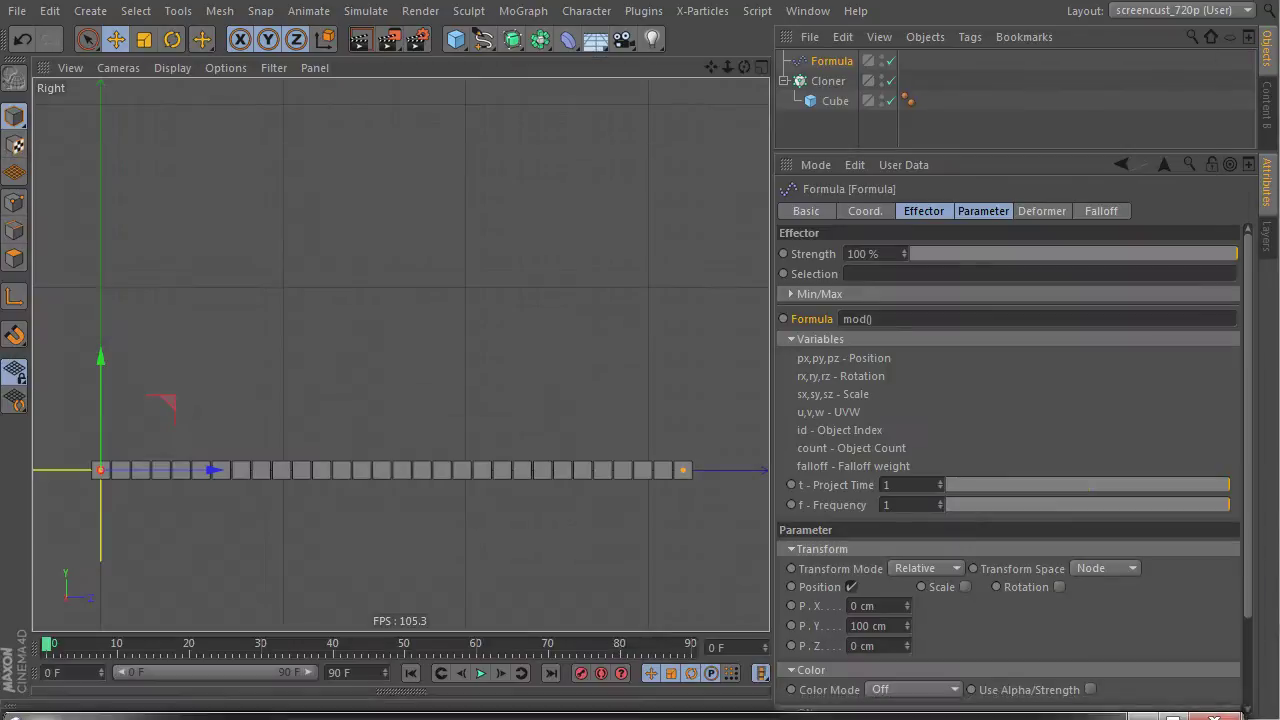
click(900, 318)
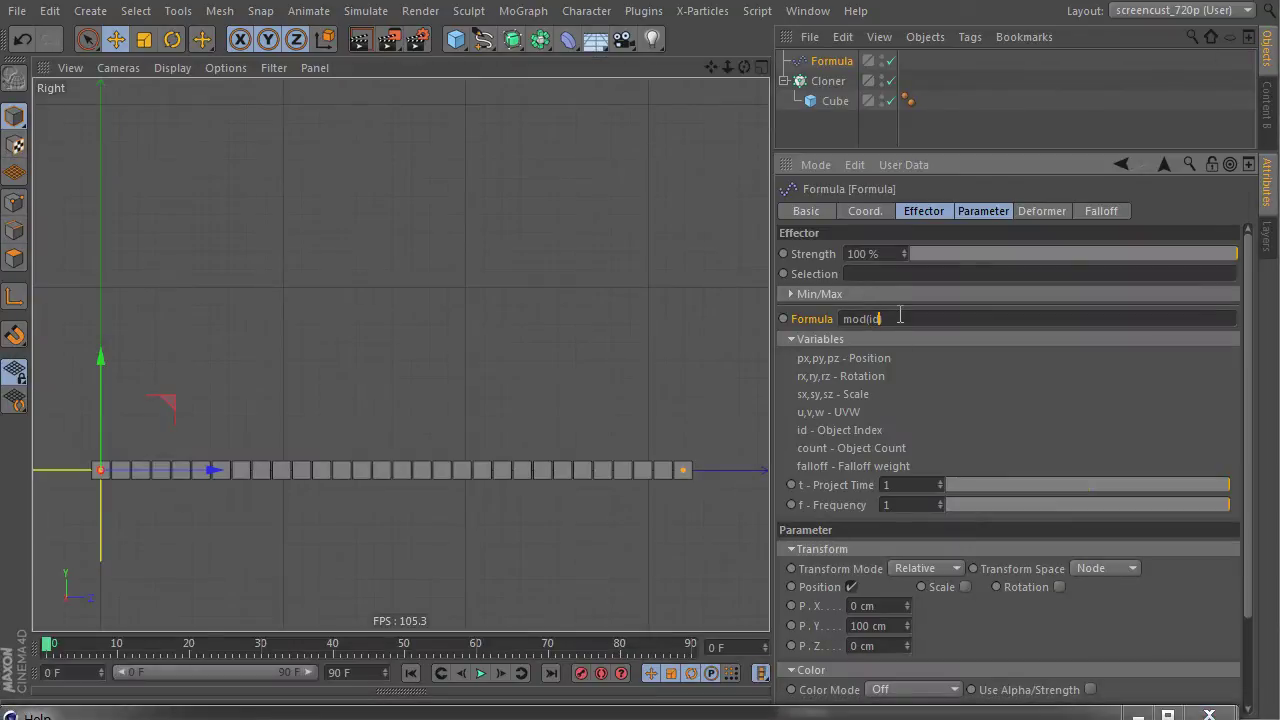
text(; f)
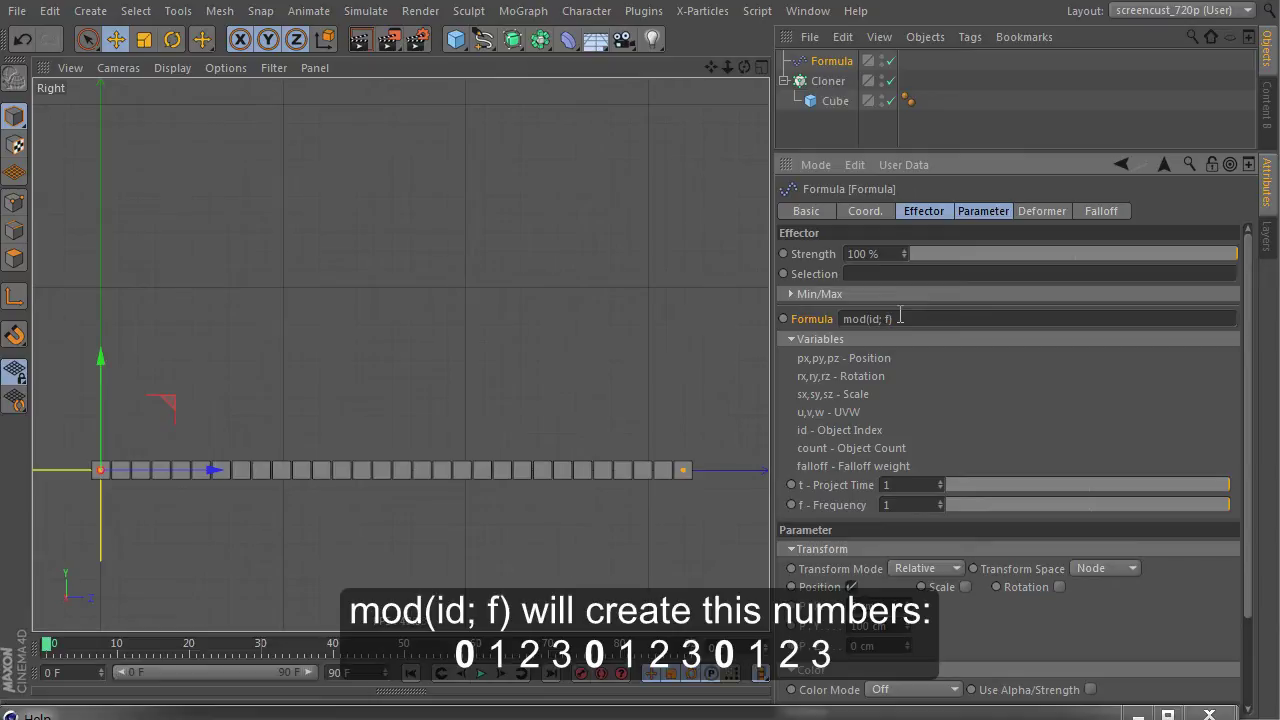
click(921, 509)
text(3)
key(Return)
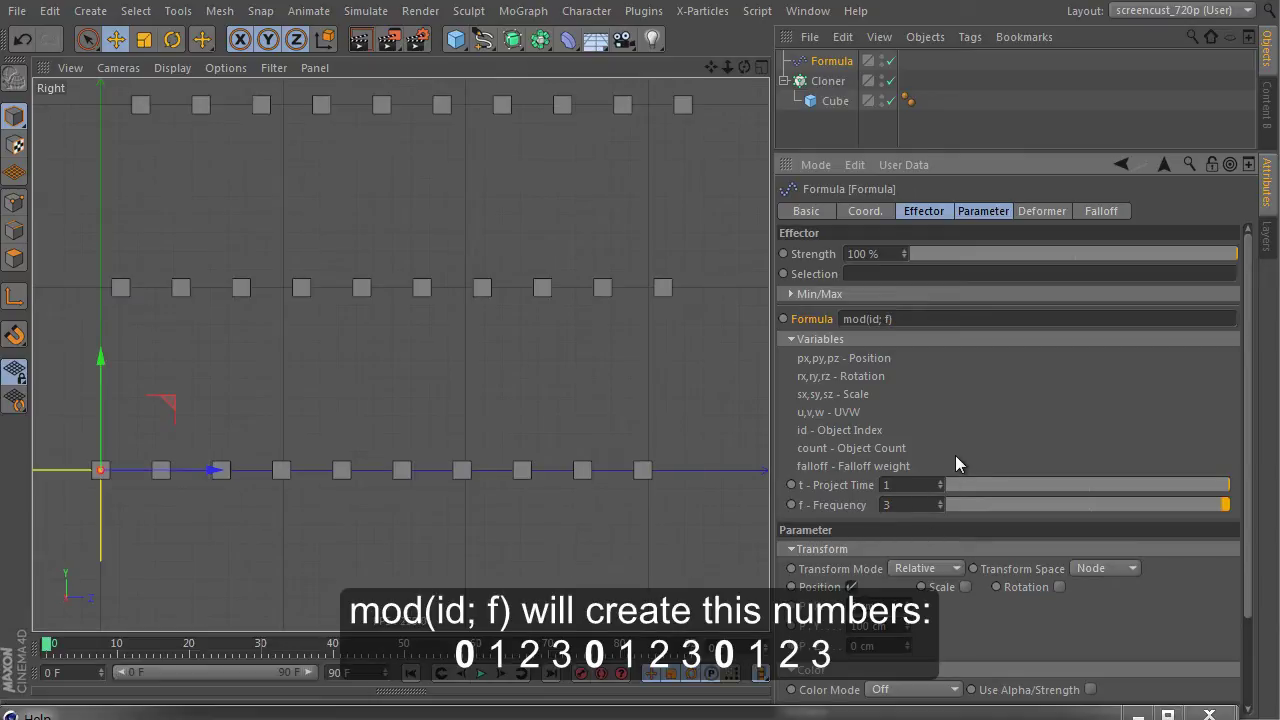
Step: Set the effector's Y position offset to 10 cm
click(921, 211)
click(865, 211)
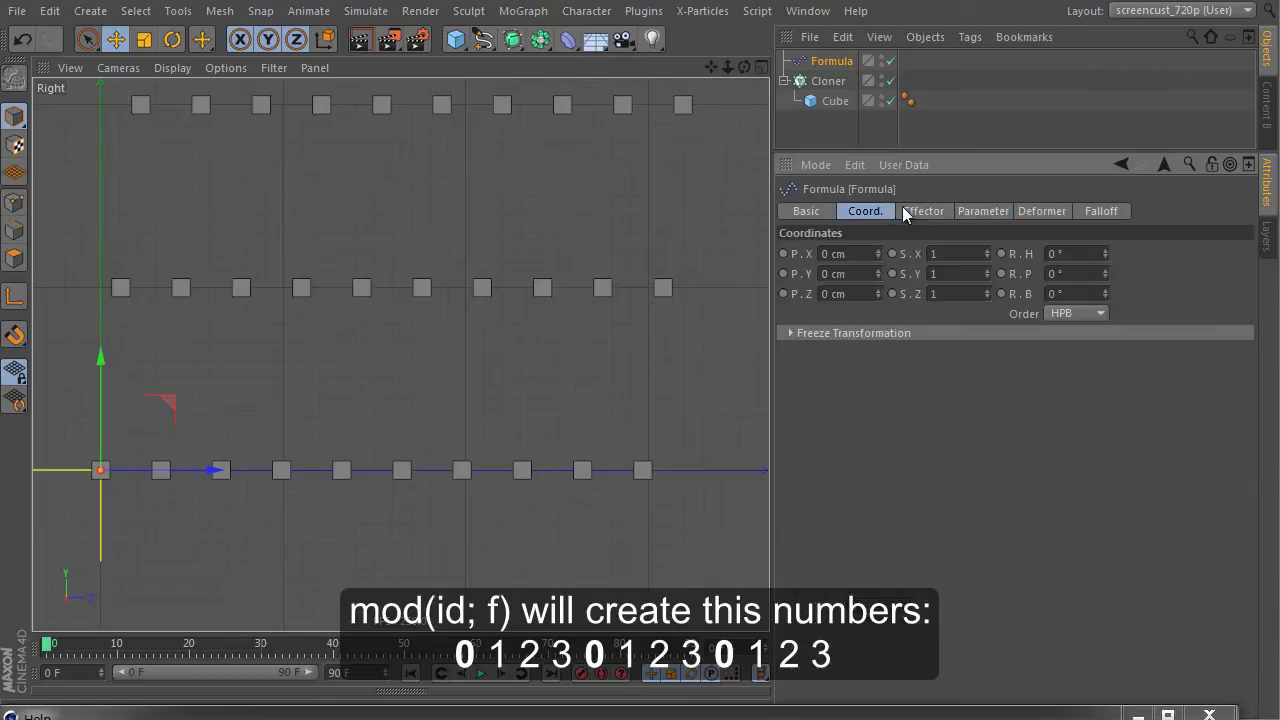
click(983, 211)
click(868, 329)
text(10)
key(Return)
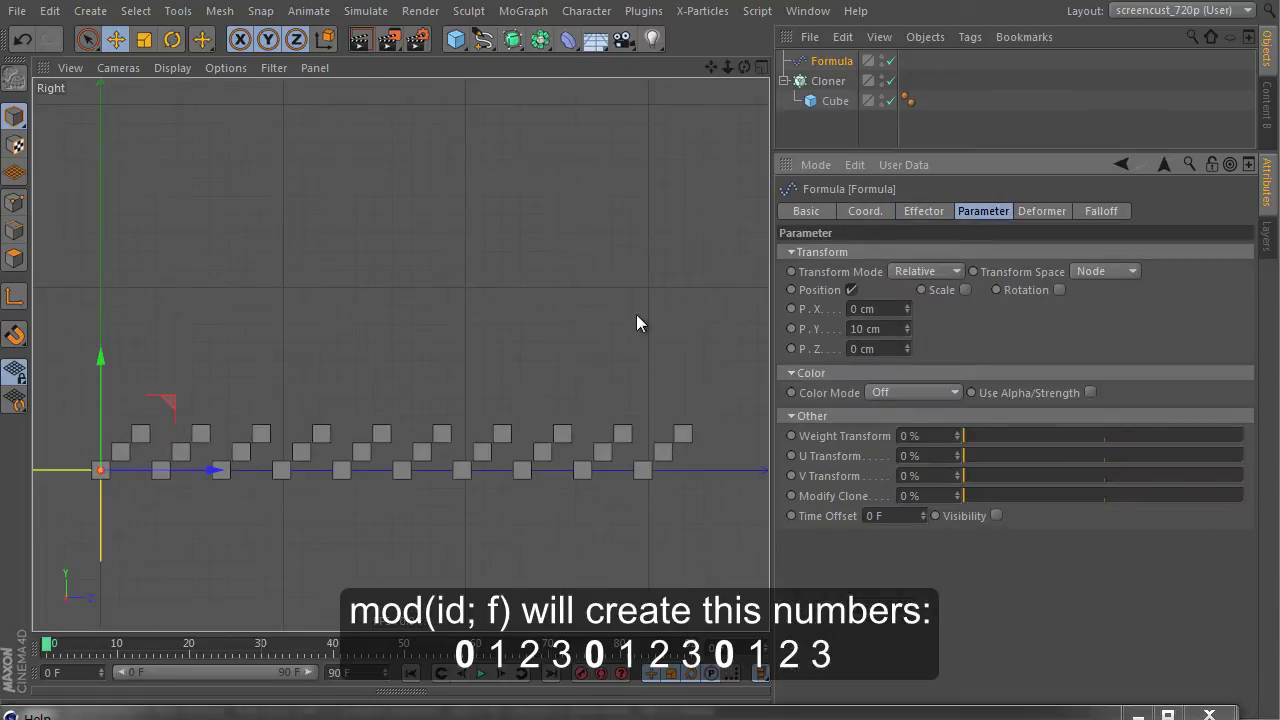
Step: Try formula frequencies of 5 and 10, settling on a frequency of 5
click(921, 211)
text(5)
key(Return)
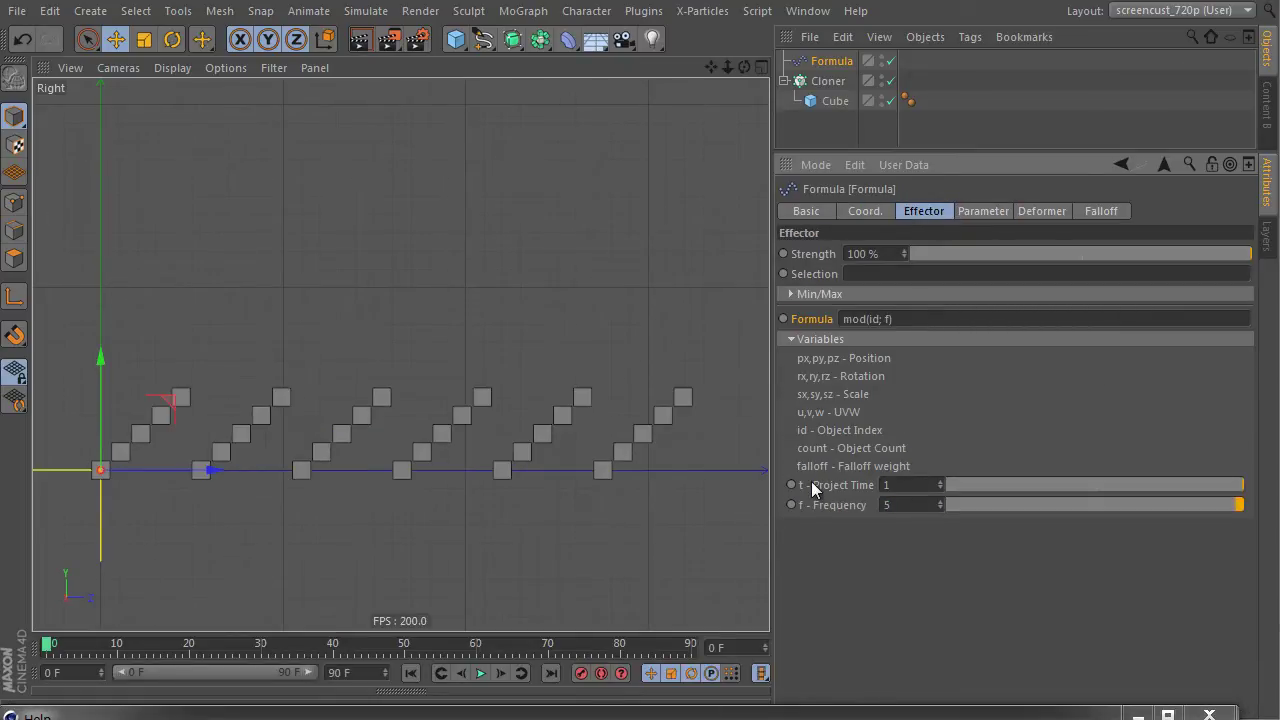
text(10)
key(Return)
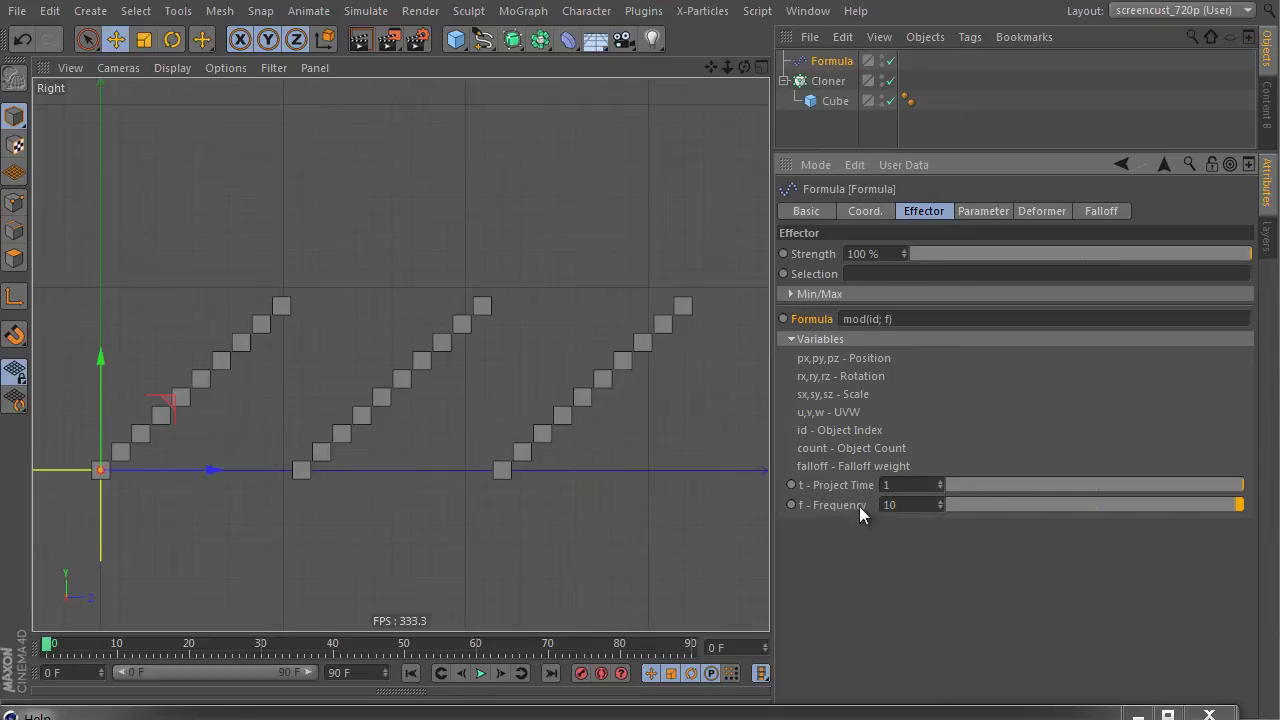
text(5)
key(Return)
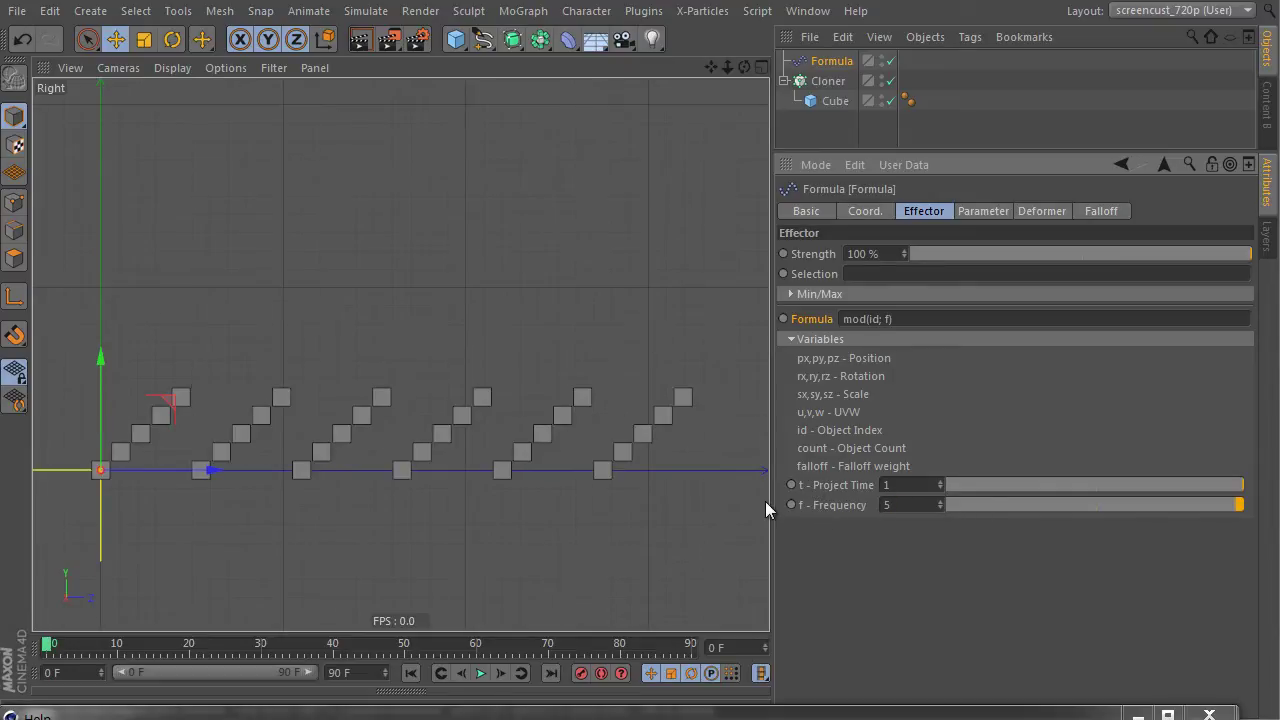
click(845, 319)
Step: Wrap the formula as if( mod(id; f) == 0; 1; 0) and apply it
text(f)
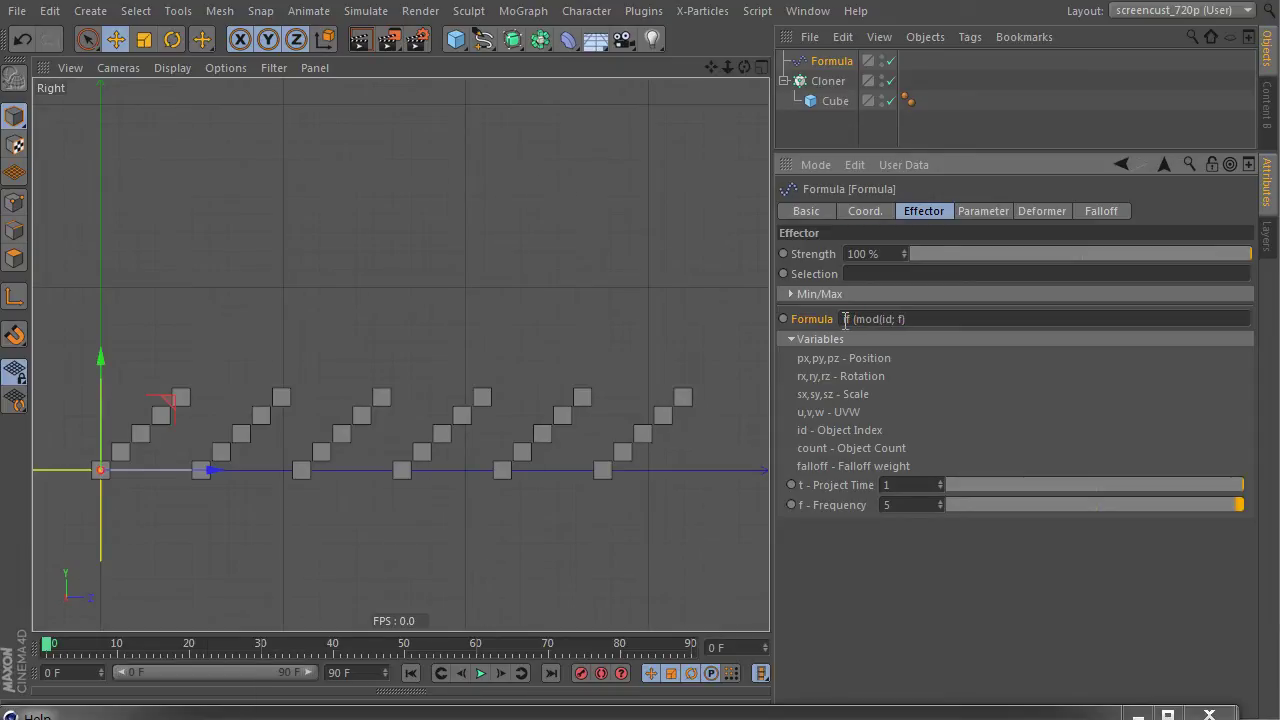
key(BackSpace)
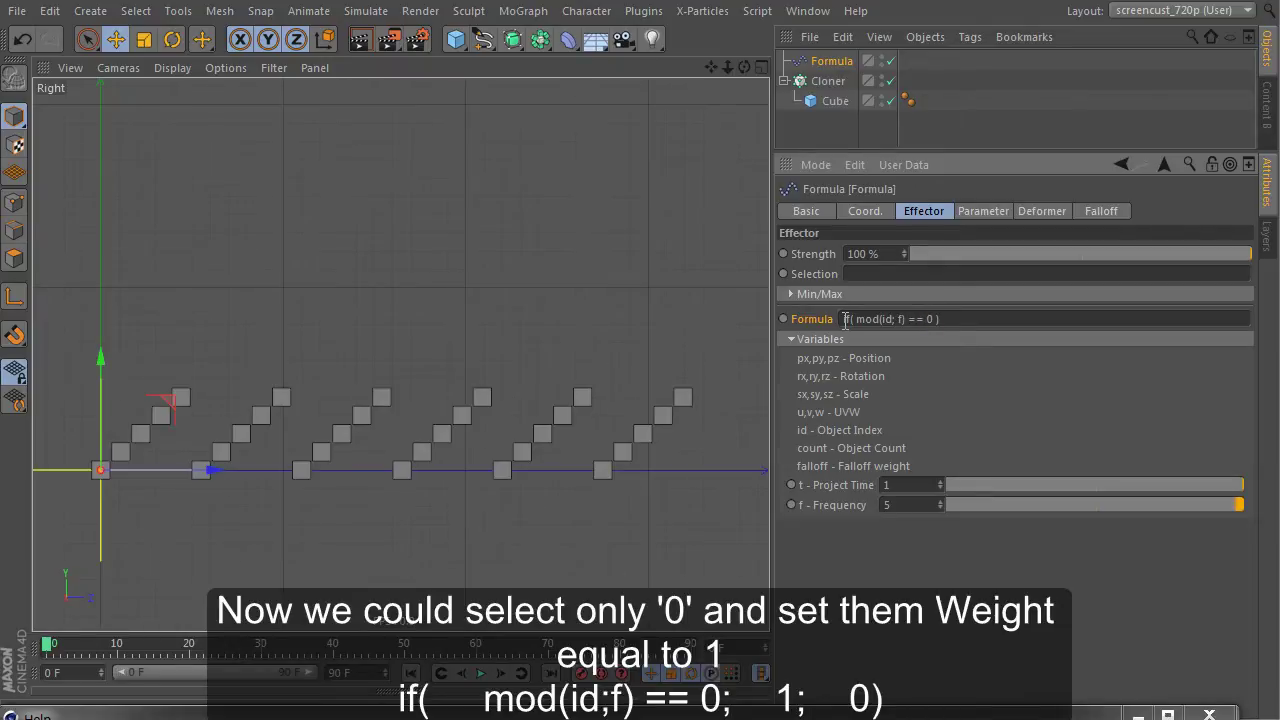
text(;  1;  0))
key(Return)
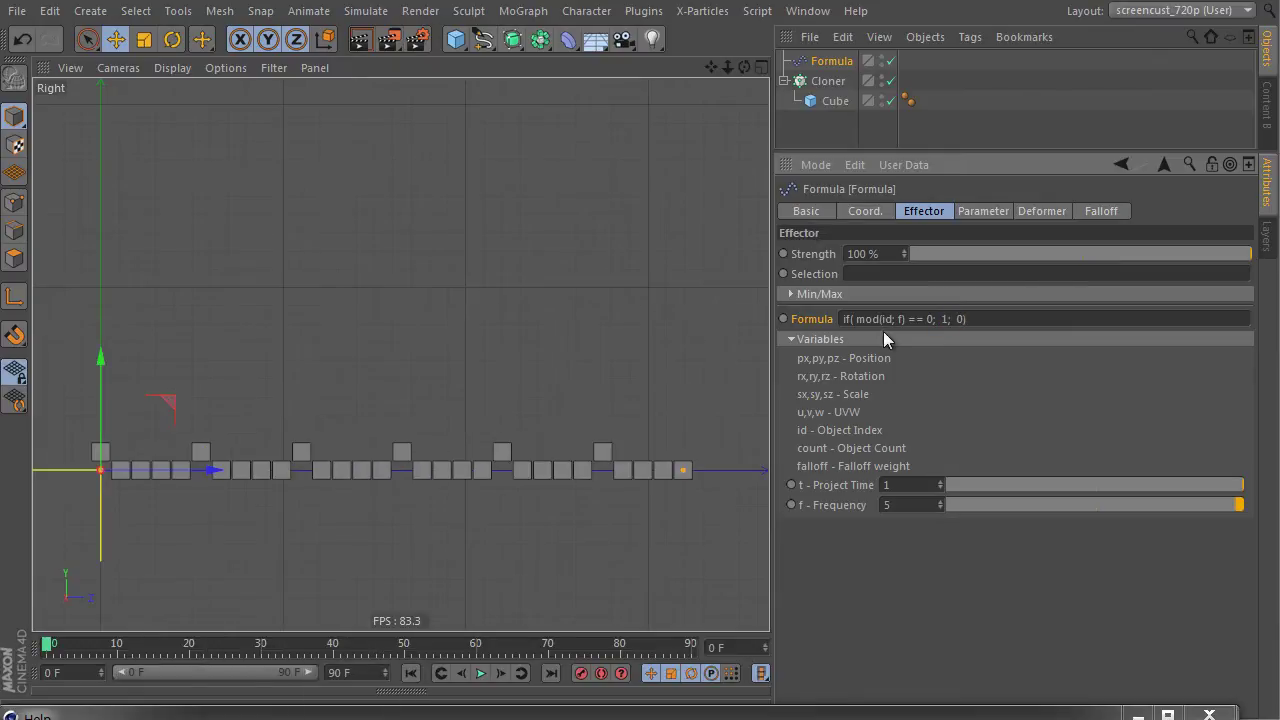
click(1007, 321)
Step: Raise the effector's Y position offset to 100 cm
click(977, 211)
double_click(862, 328)
text(100)
key(Return)
Step: Switch the viewport to Perspective and orbit around the clones
click(922, 211)
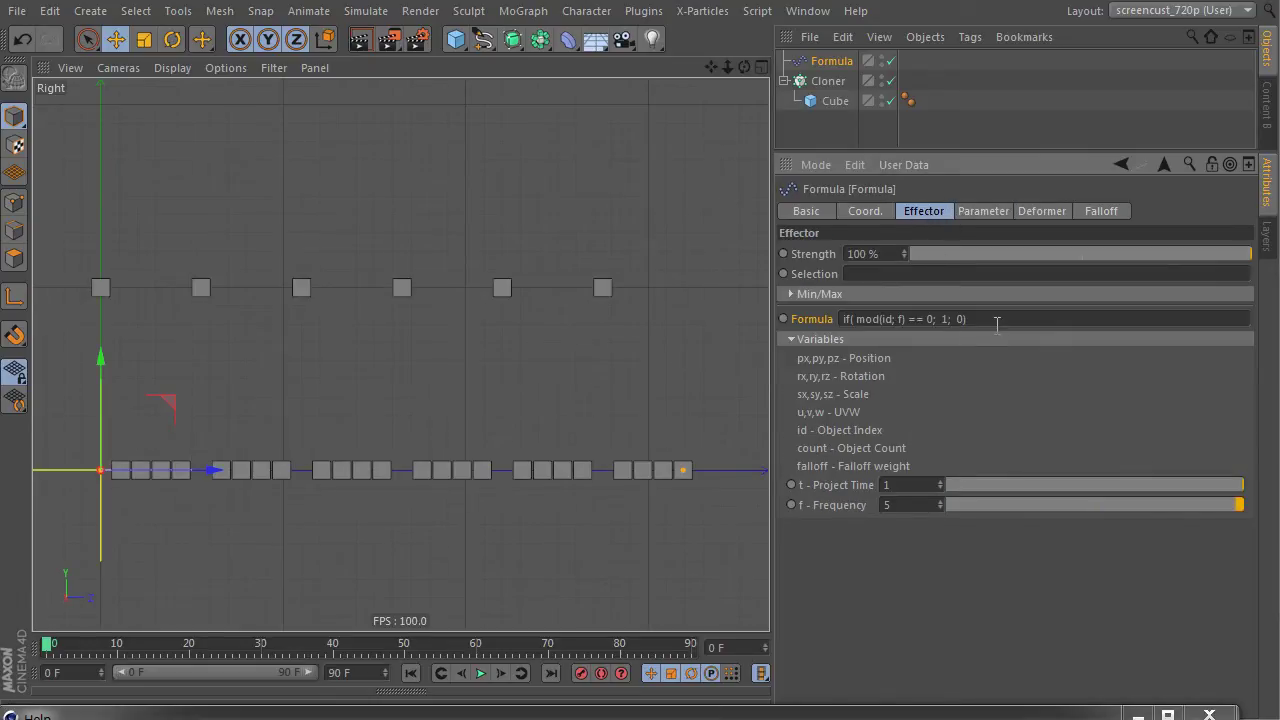
click(864, 211)
drag(881, 151, 880, 338)
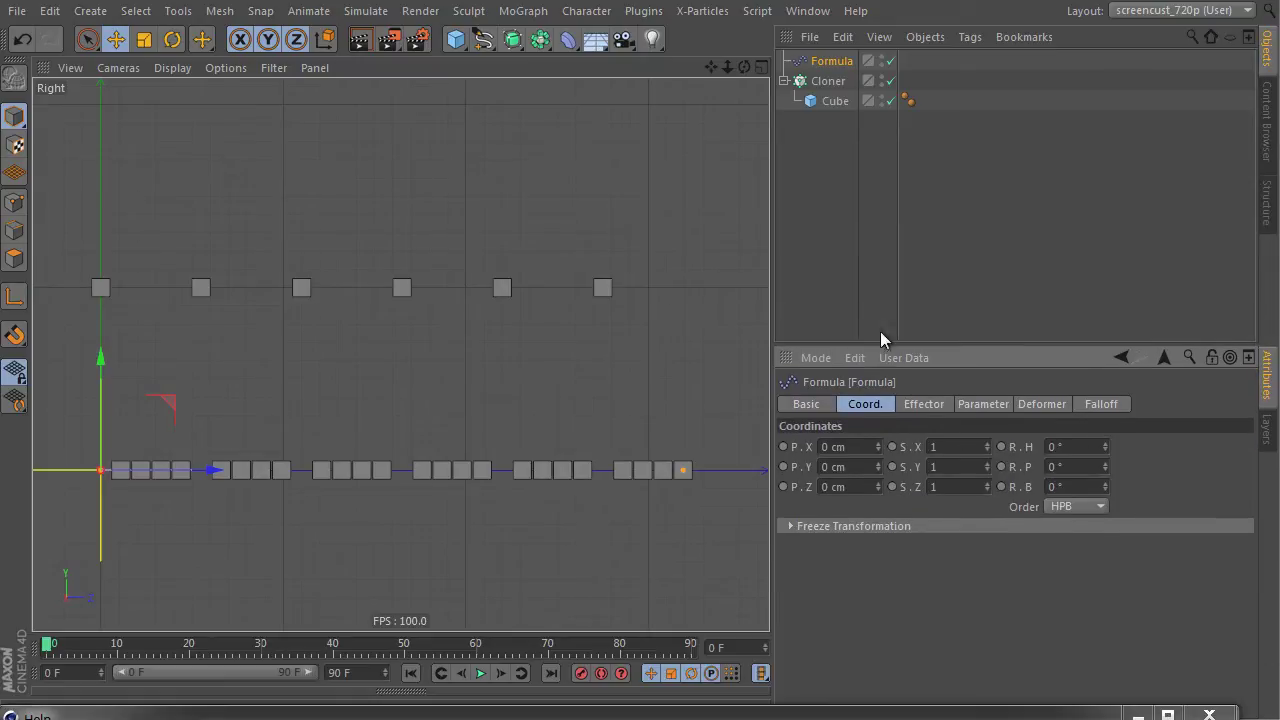
key(F1)
mouse_move(316, 246)
alt+mouse_down()
mouse_move(499, 320)
mouse_move(475, 338)
mouse_move(530, 360)
mouse_move(560, 355)
alt+mouse_up()
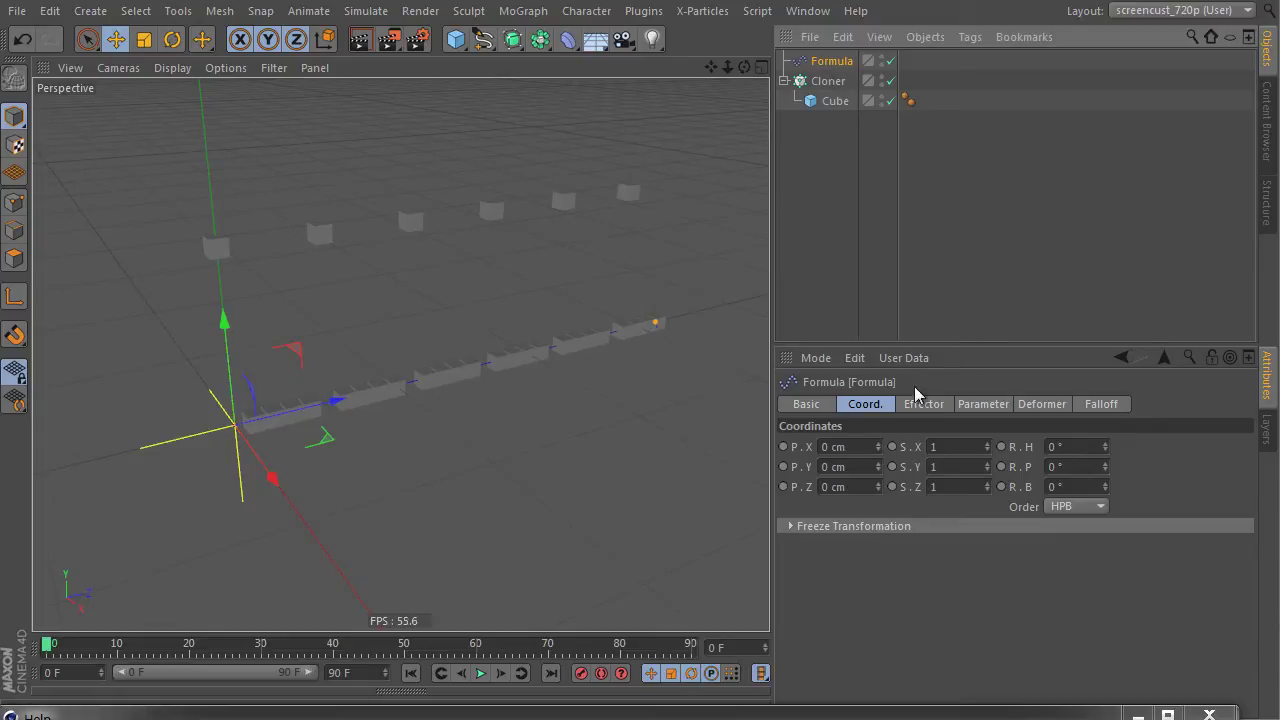
Step: Add a Random effector to the cloner from the MoGraph effector menu
click(920, 403)
drag(967, 348, 967, 236)
click(828, 80)
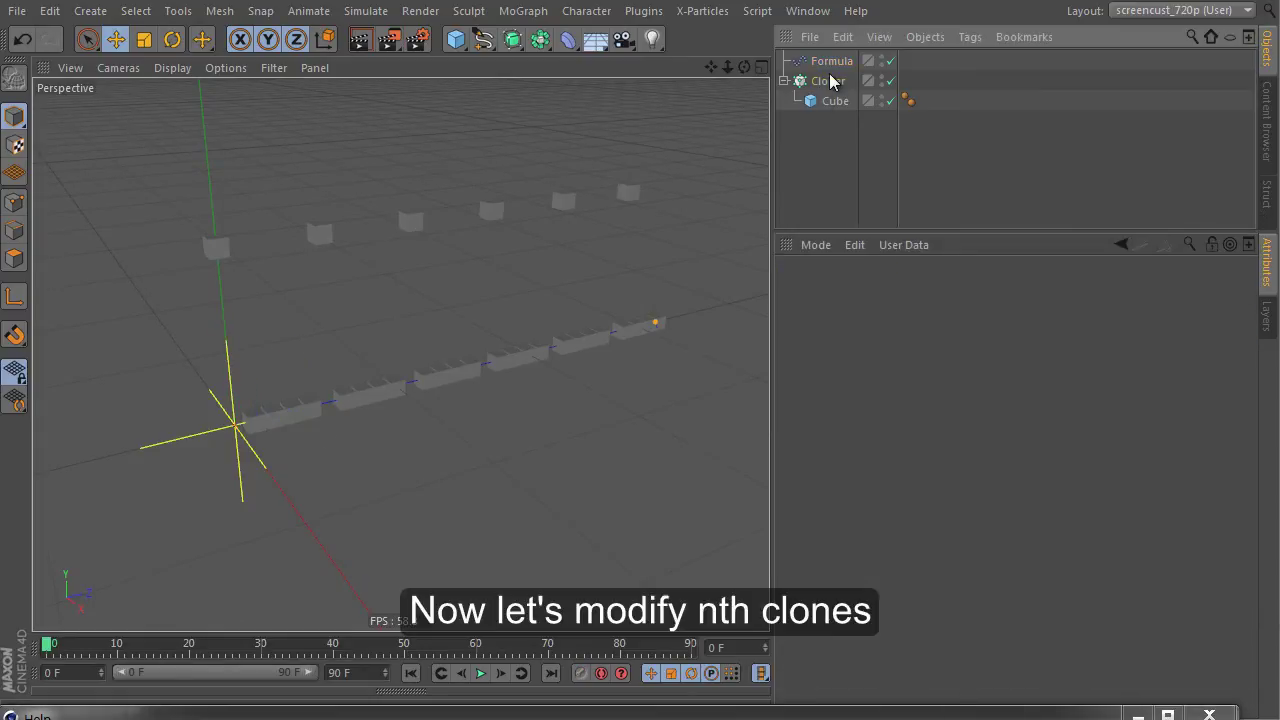
click(524, 11)
mouse_move(541, 41)
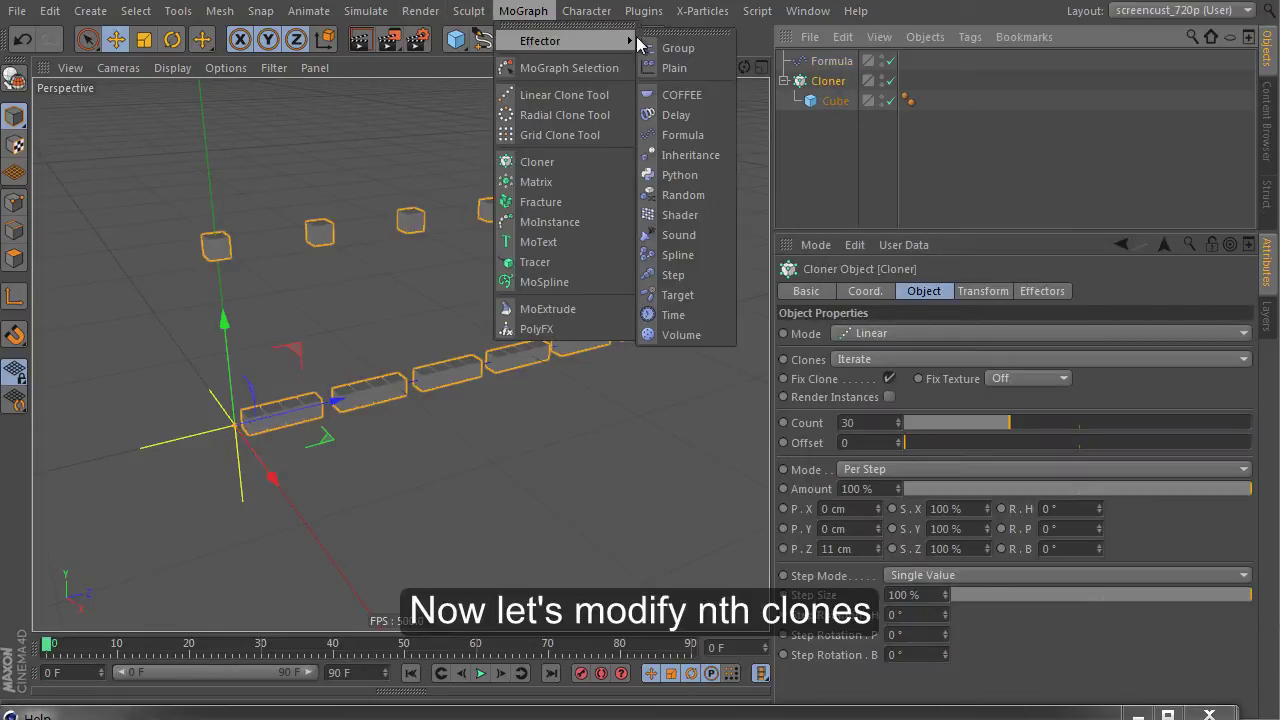
click(700, 193)
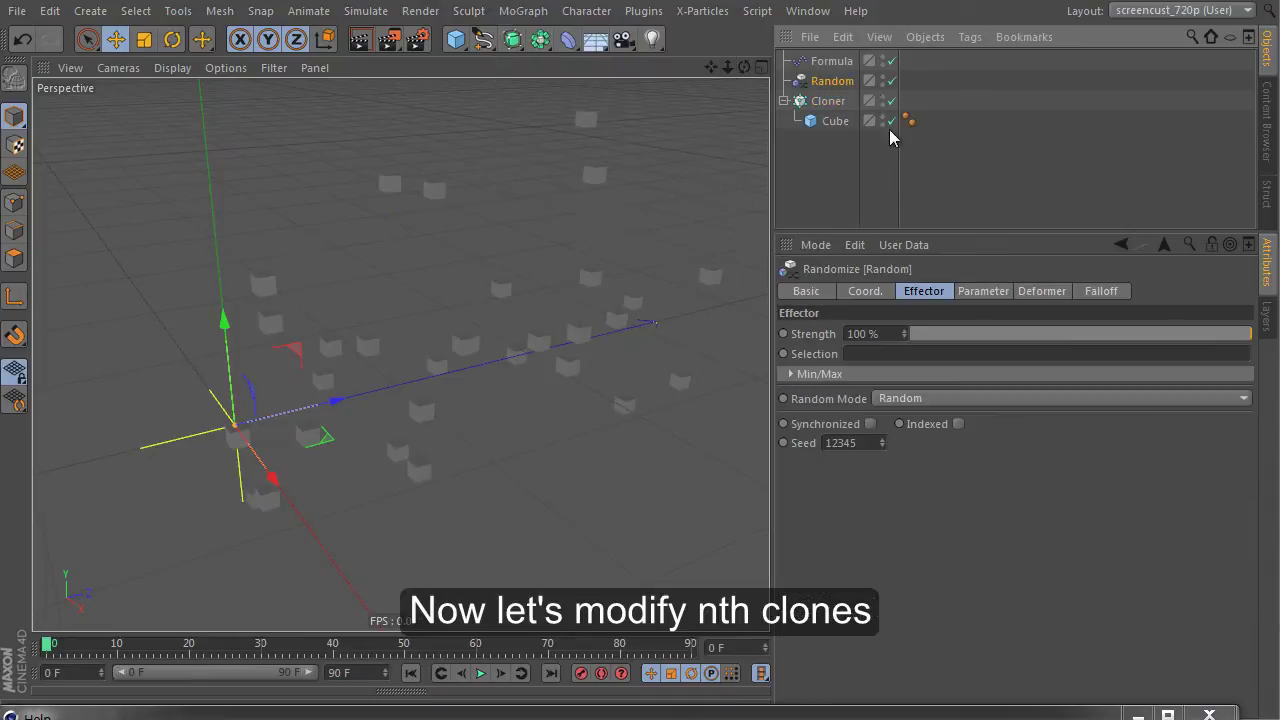
click(828, 100)
click(1045, 291)
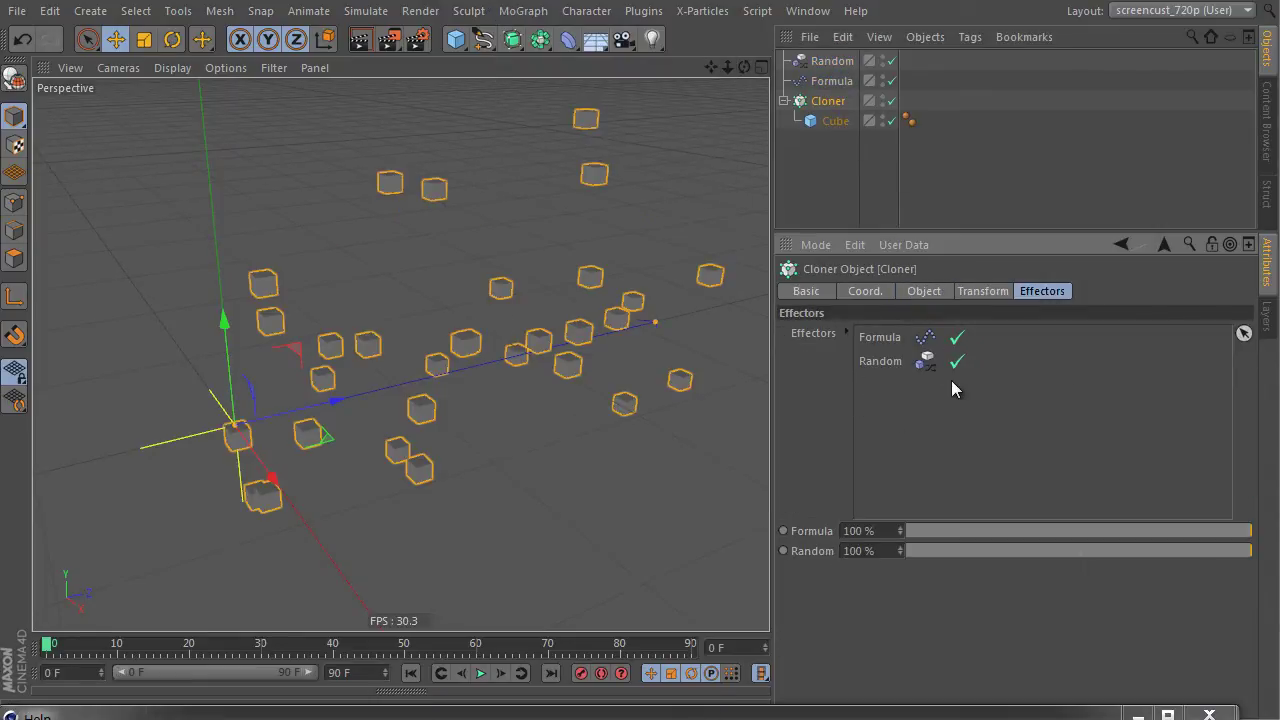
Step: Give the Random effector a 20 cm Y offset and turn its Color Mode On
click(824, 62)
click(875, 541)
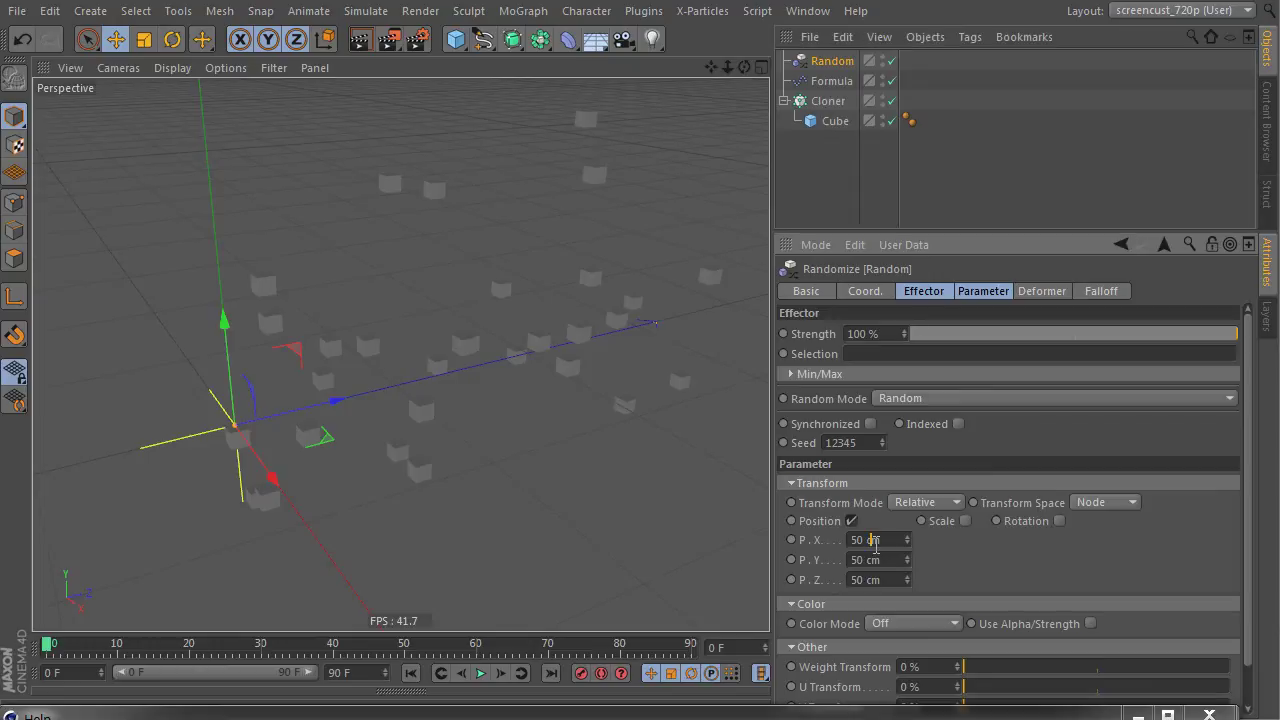
text(0)
click(878, 580)
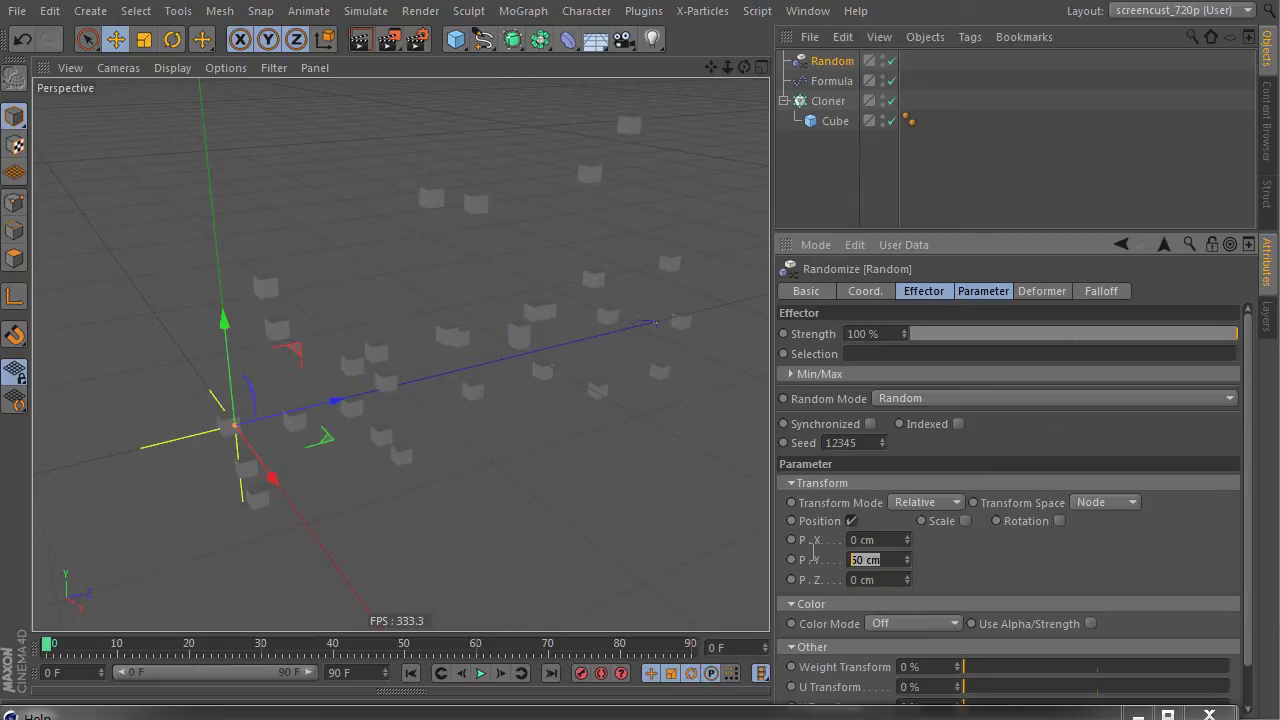
text(20)
key(Return)
scroll(952, 553, down, 1)
click(910, 580)
click(910, 622)
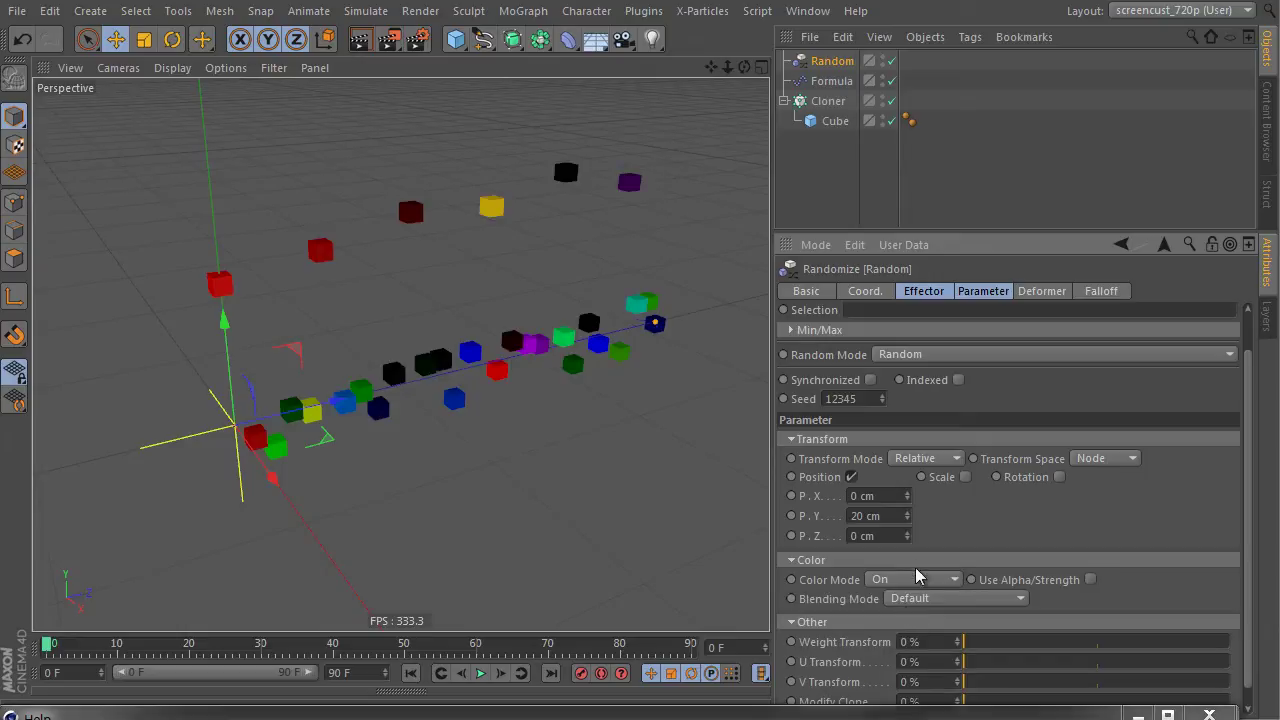
Step: Set the Formula effector's Weight Transform to 100%
click(830, 82)
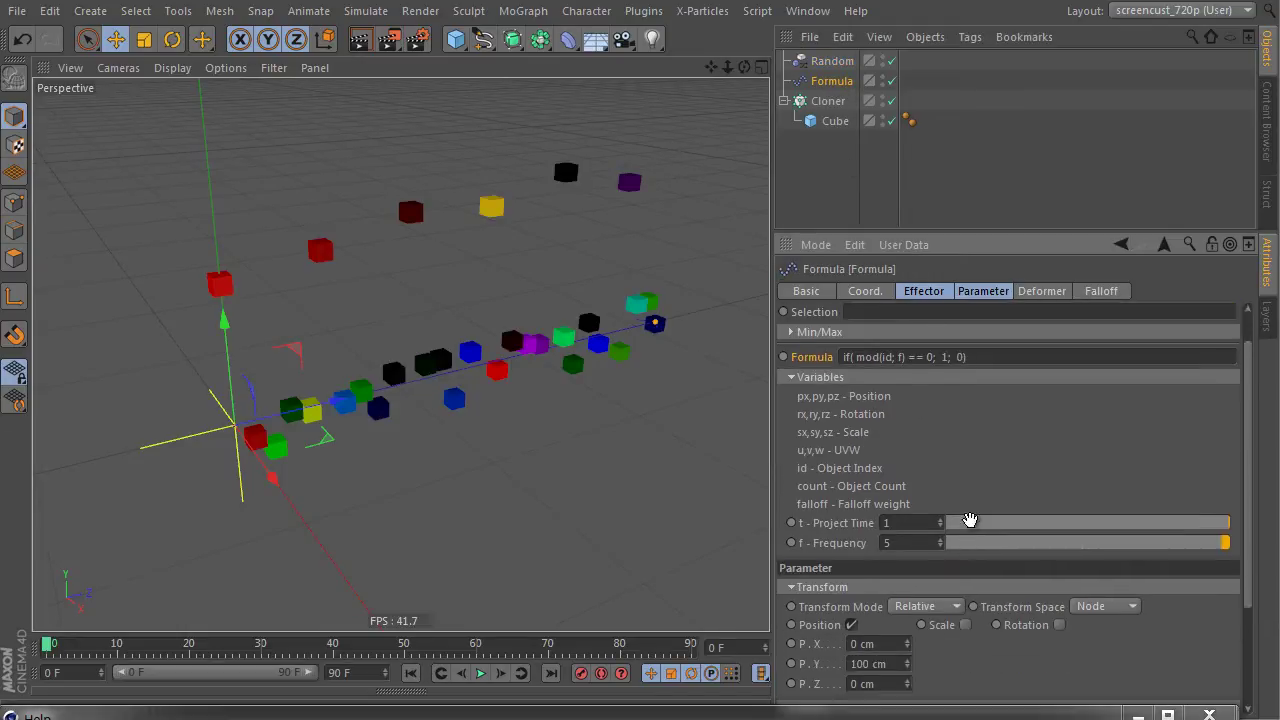
scroll(920, 570, down, 3)
drag(980, 628, 1252, 638)
click(820, 63)
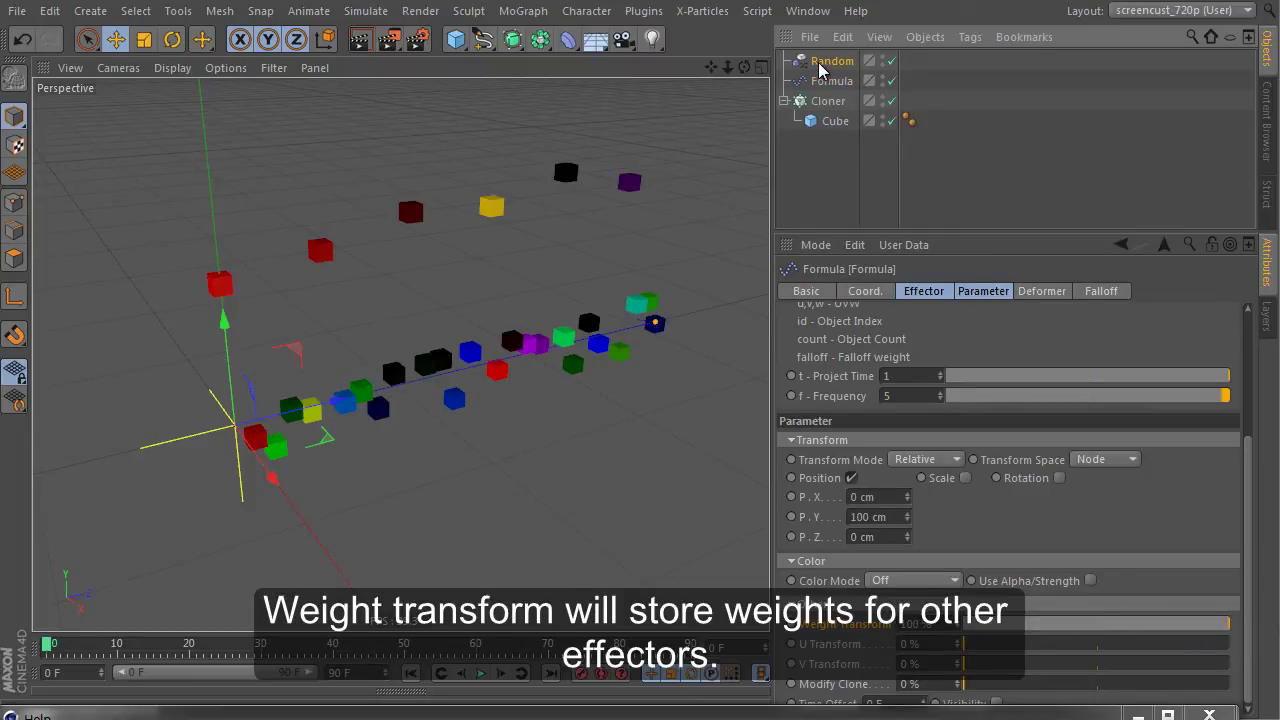
click(1101, 291)
Step: Set the Random effector's falloff shape to Source
click(930, 334)
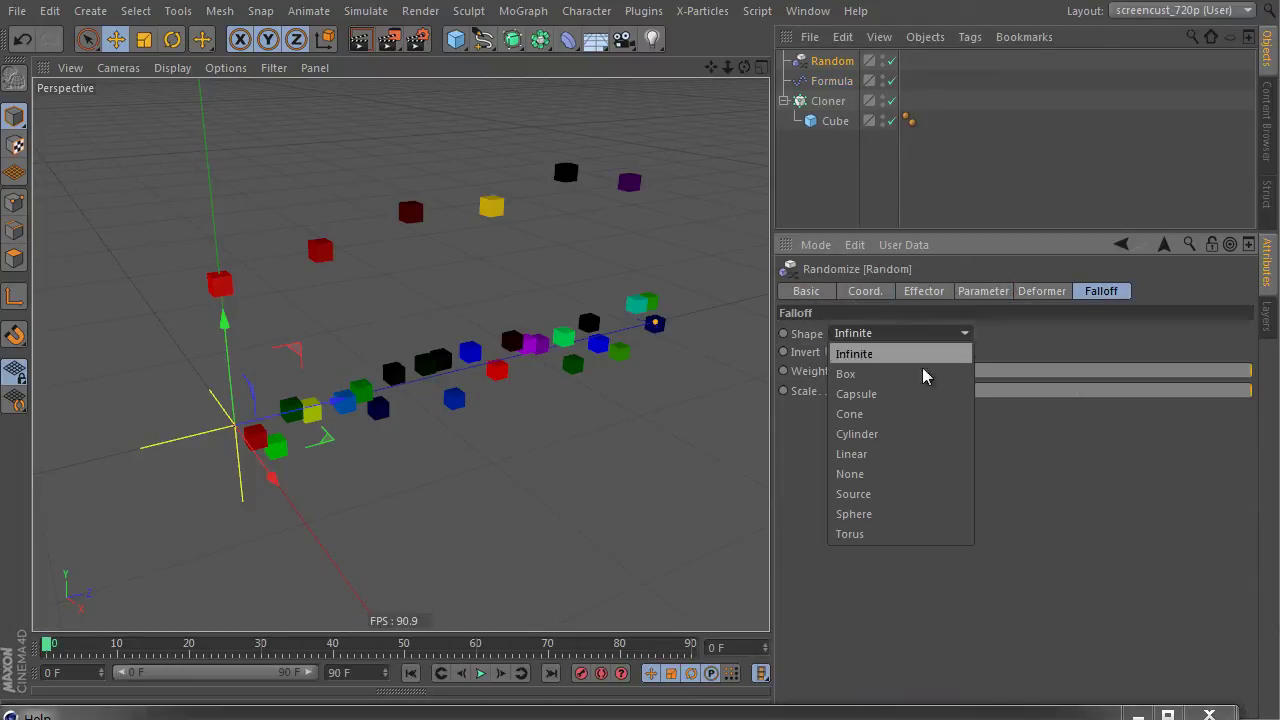
click(917, 494)
mouse_move(578, 390)
alt+mouse_down()
mouse_move(657, 428)
mouse_move(528, 371)
mouse_move(560, 378)
alt+mouse_up()
Step: Select the Cloner and maximise the Right viewport
click(820, 104)
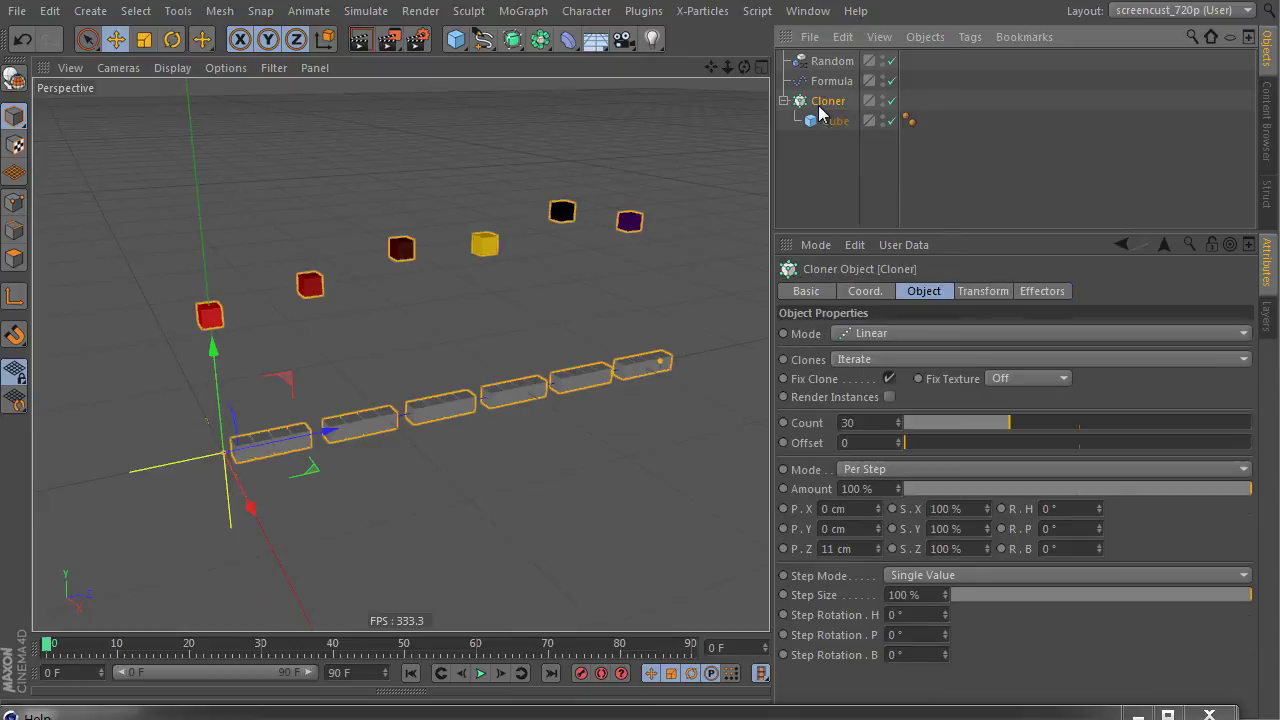
middle_click(604, 249)
middle_click(367, 496)
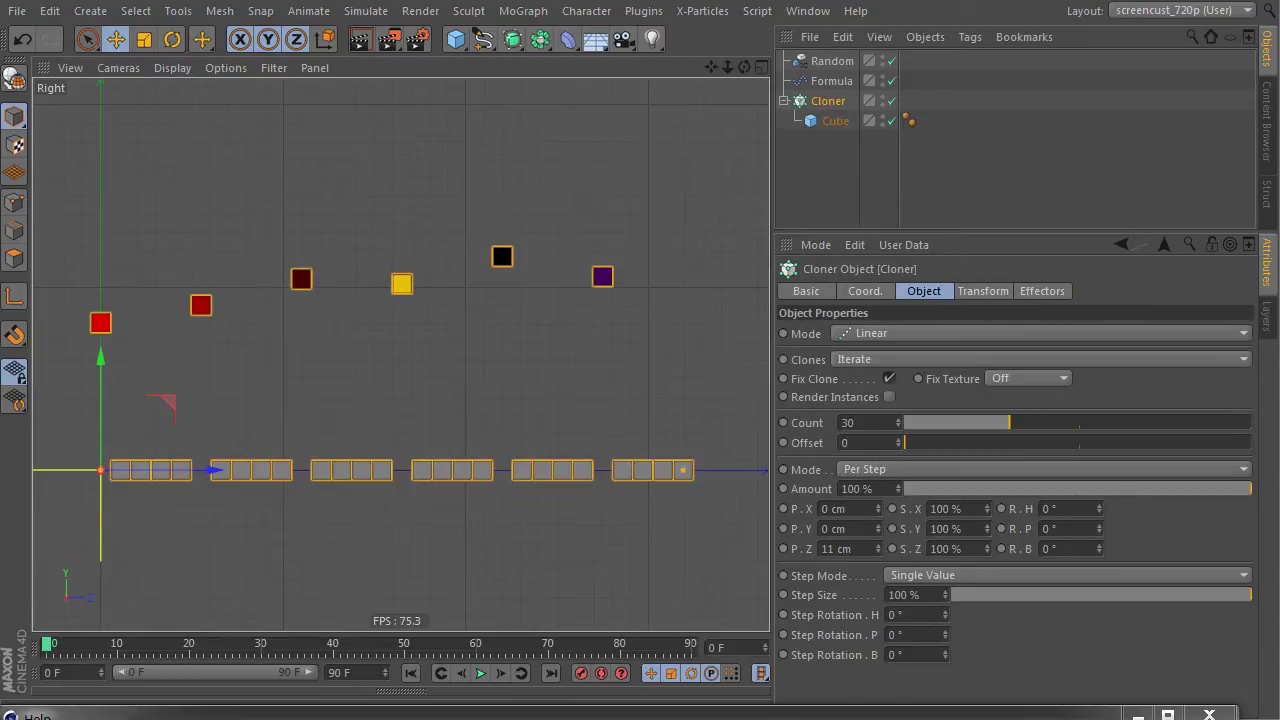
click(623, 716)
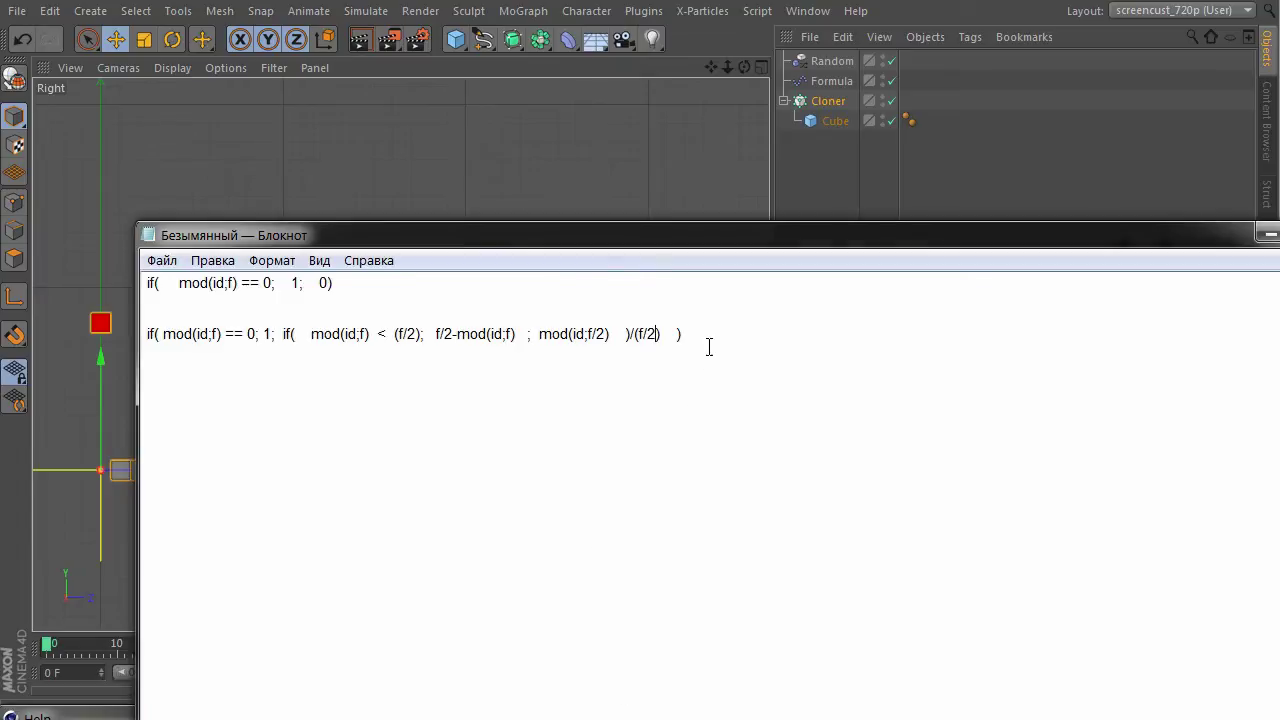
Step: Copy the nested if/mod formula line from Notepad and disable the Random effector
drag(709, 347, 133, 344)
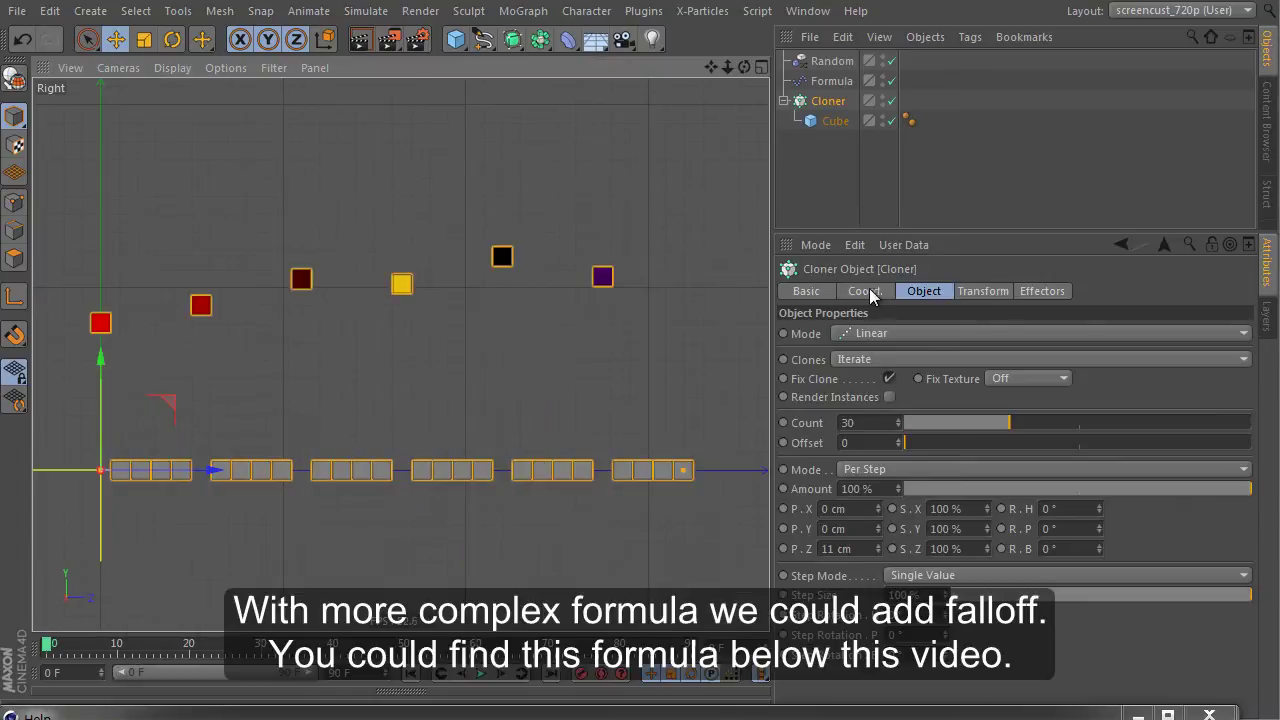
click(866, 292)
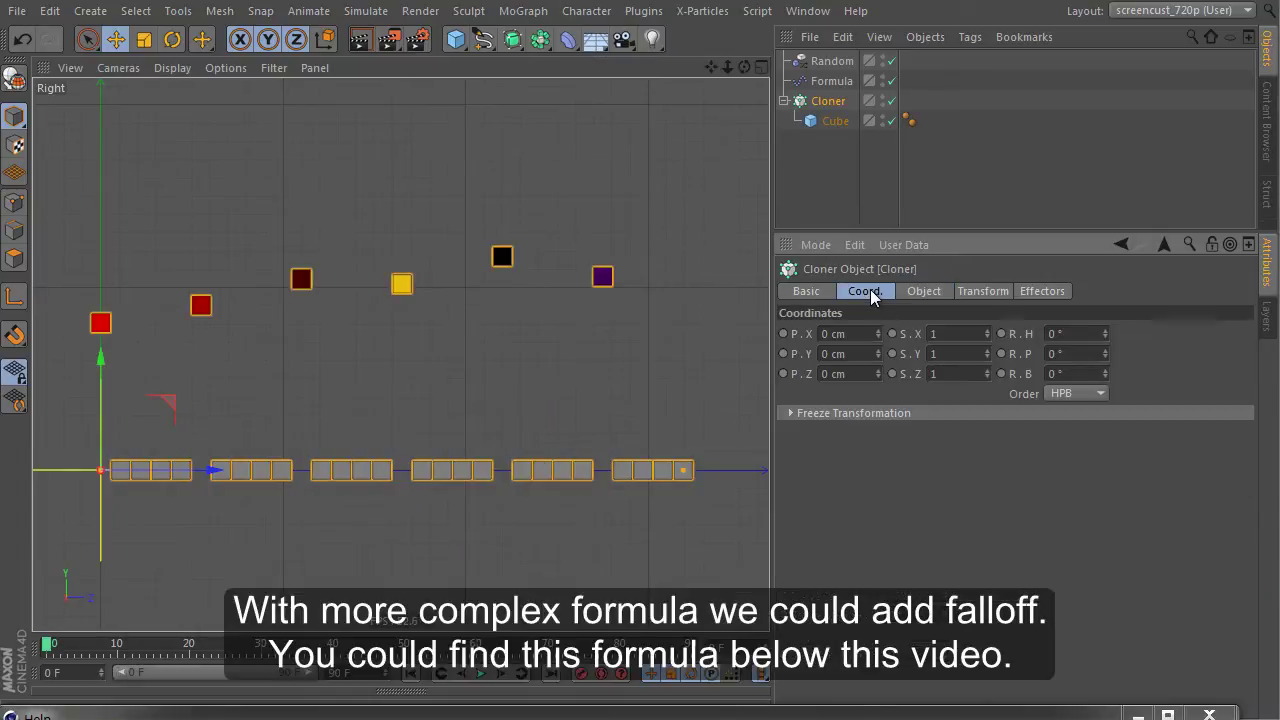
click(892, 63)
Step: Paste the copied formula into the Formula effector's Formula field and apply it
click(831, 81)
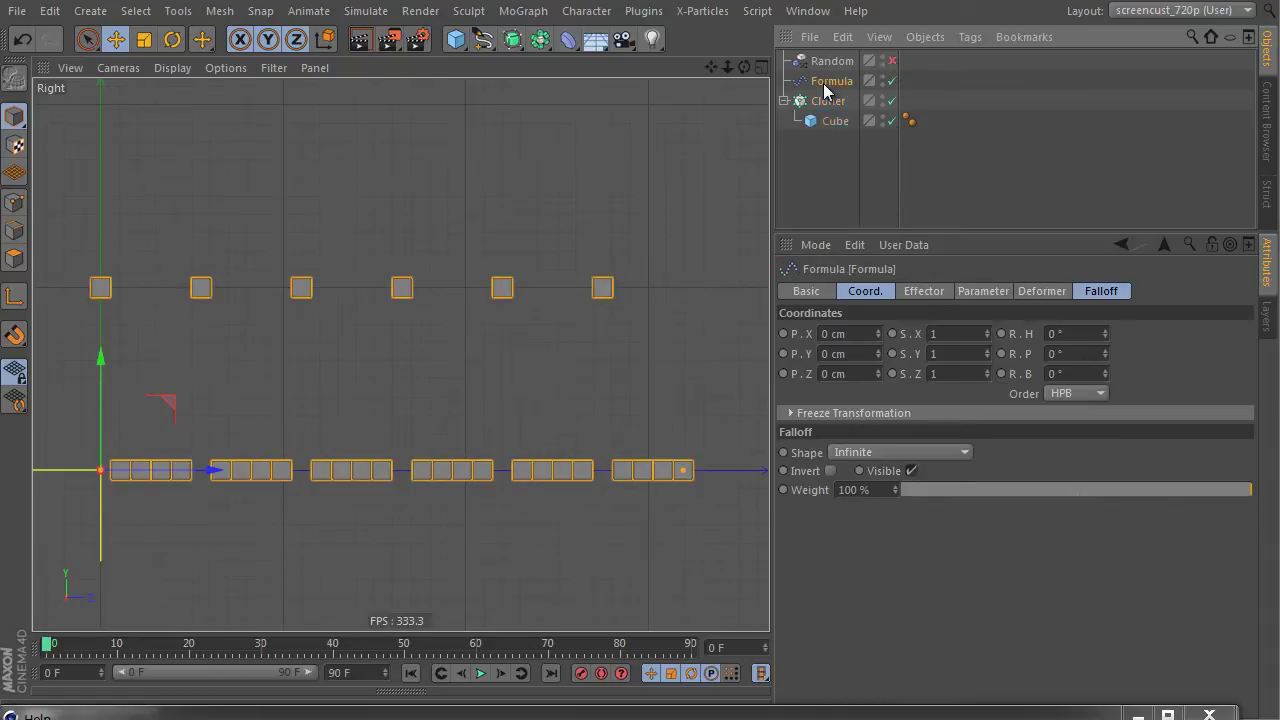
click(924, 291)
triple_click(990, 398)
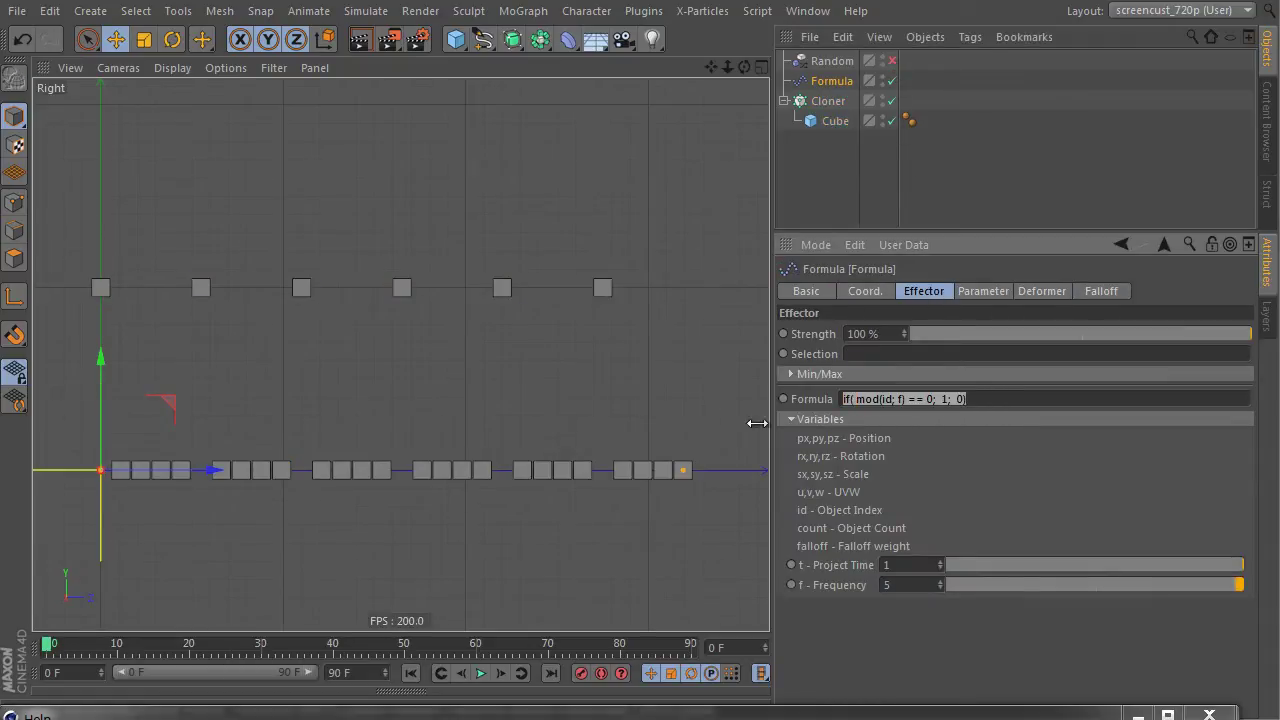
key(ctrl+v)
key(Return)
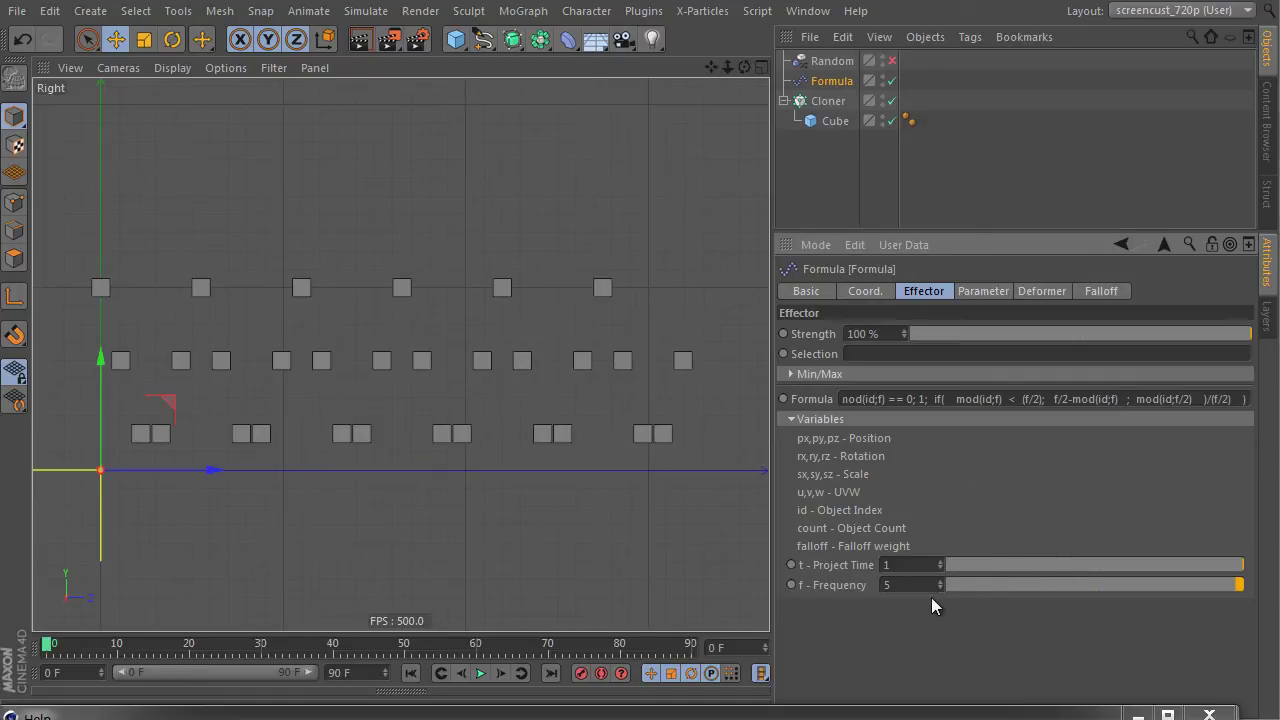
click(866, 292)
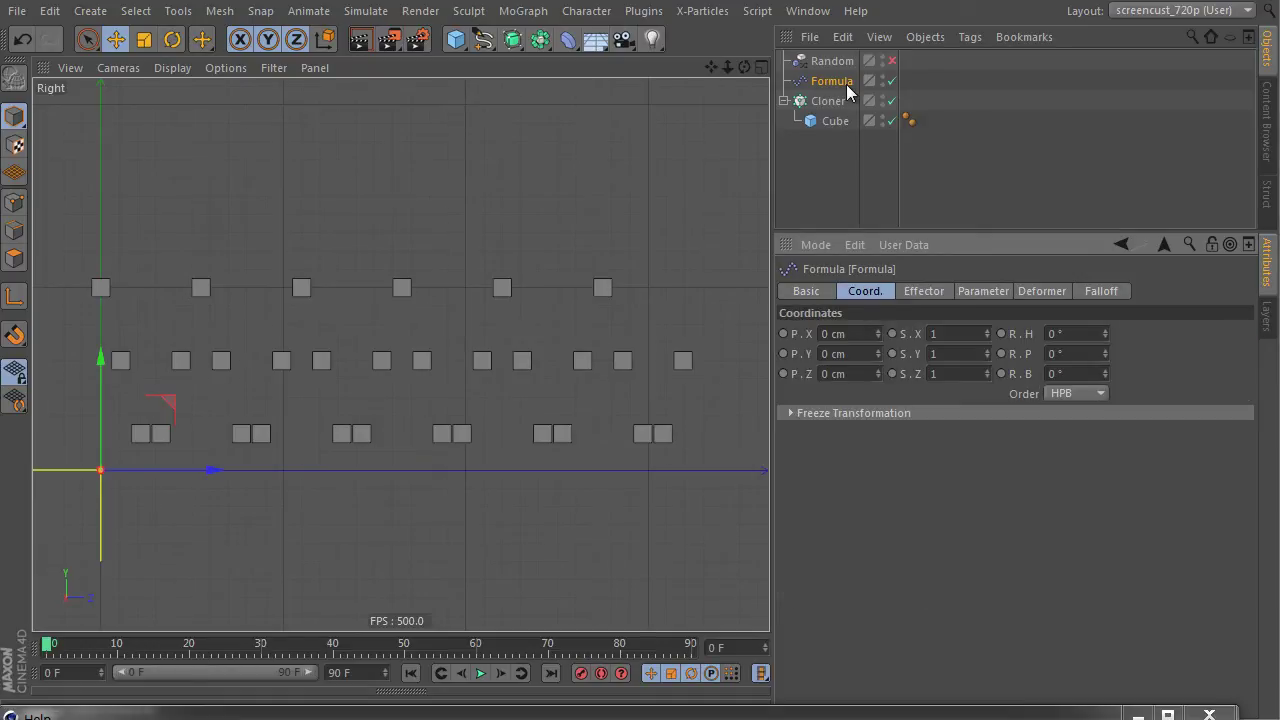
Step: Try Formula effector Y offsets of 10, 20 and 40 cm
click(924, 291)
click(983, 291)
click(868, 408)
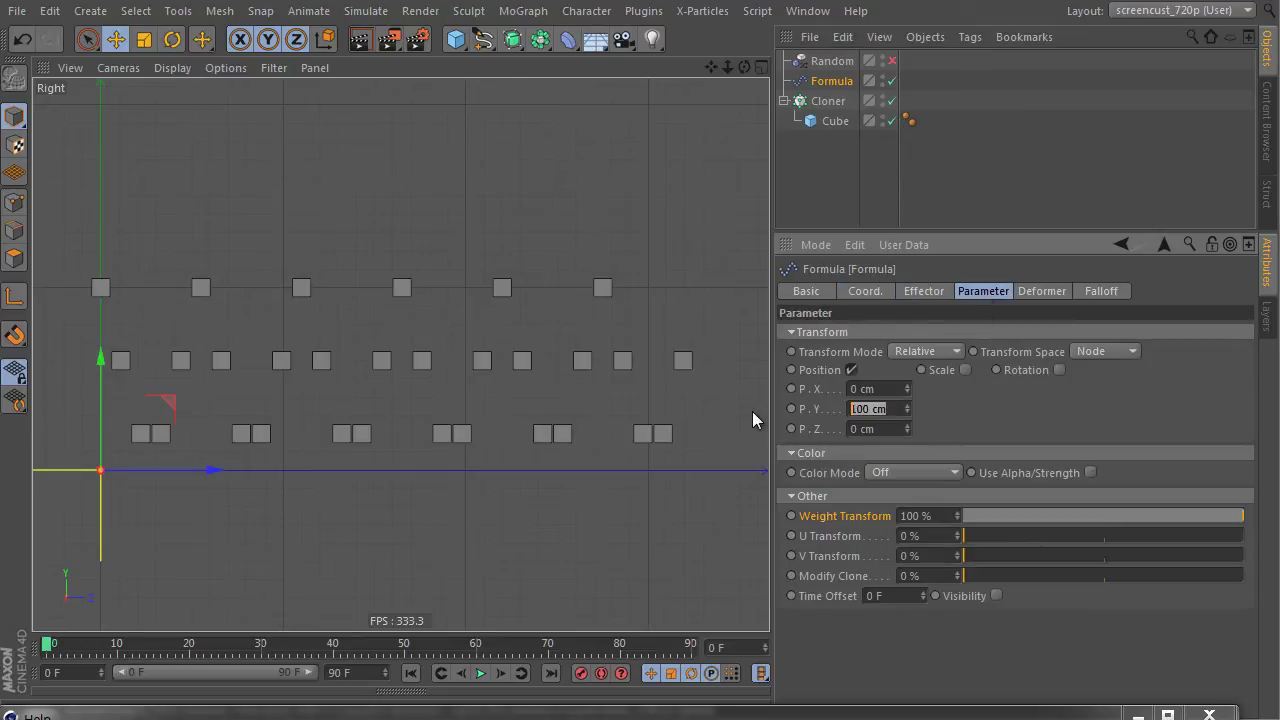
text(10)
key(Return)
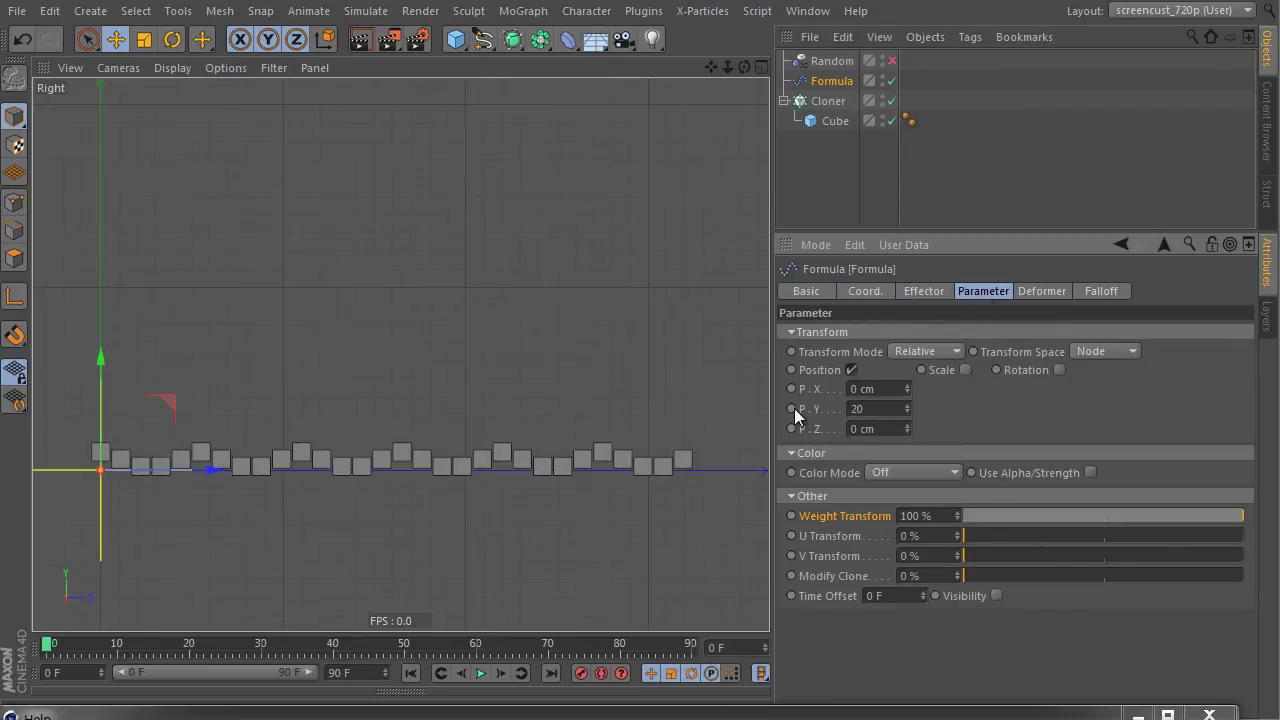
key(Return)
text(40)
key(Return)
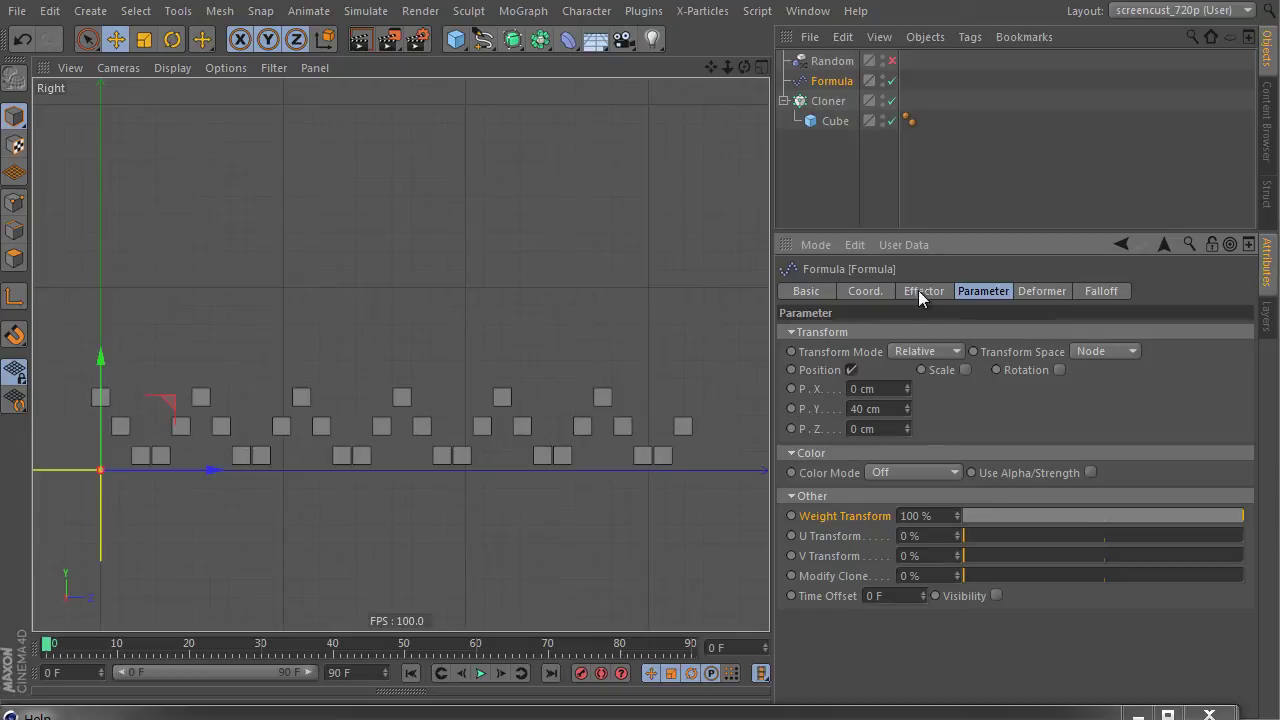
Step: Change the formula frequency to 6, then to 10
click(883, 291)
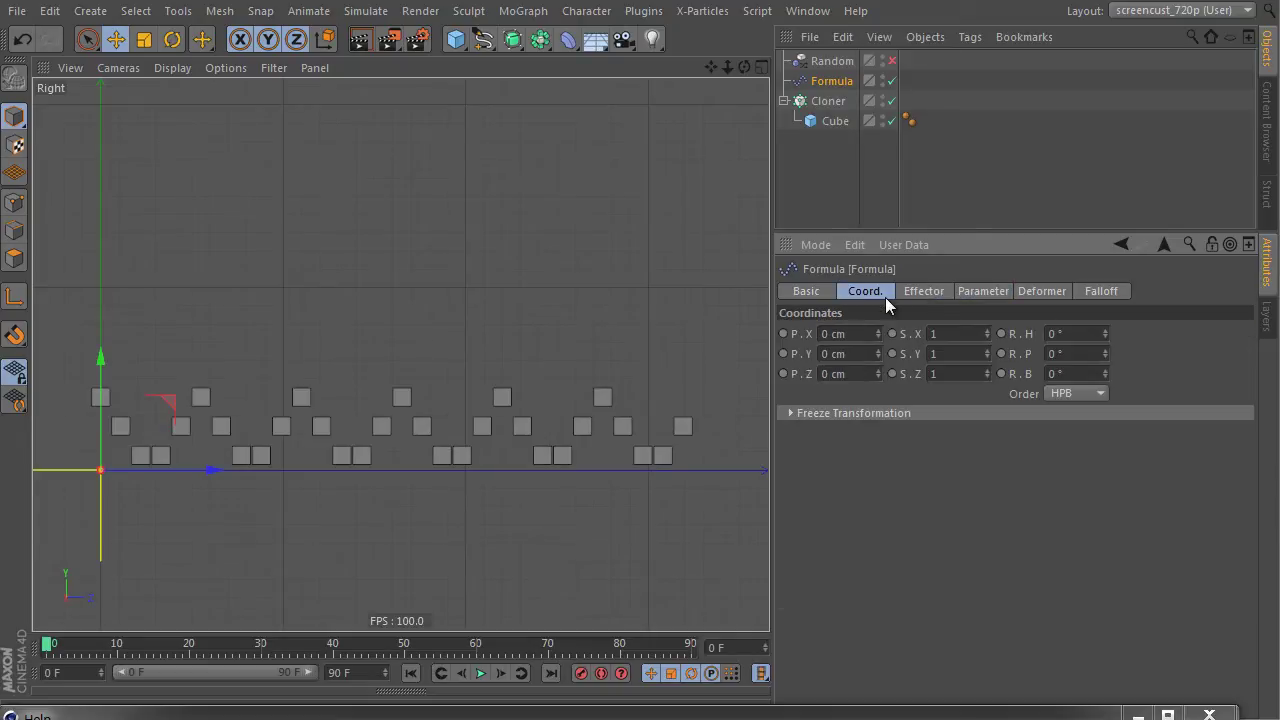
click(925, 296)
text(6)
key(Return)
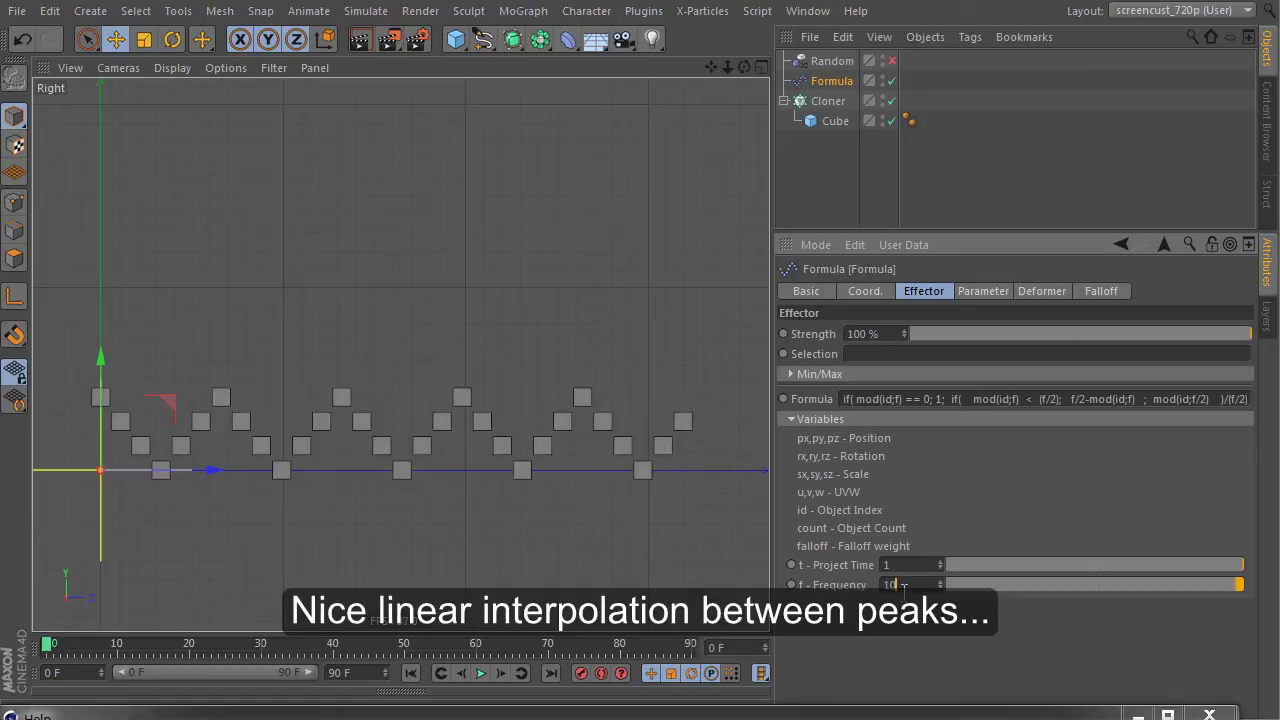
key(Return)
Step: Set the Formula effector's Y offset to 100 cm
click(978, 291)
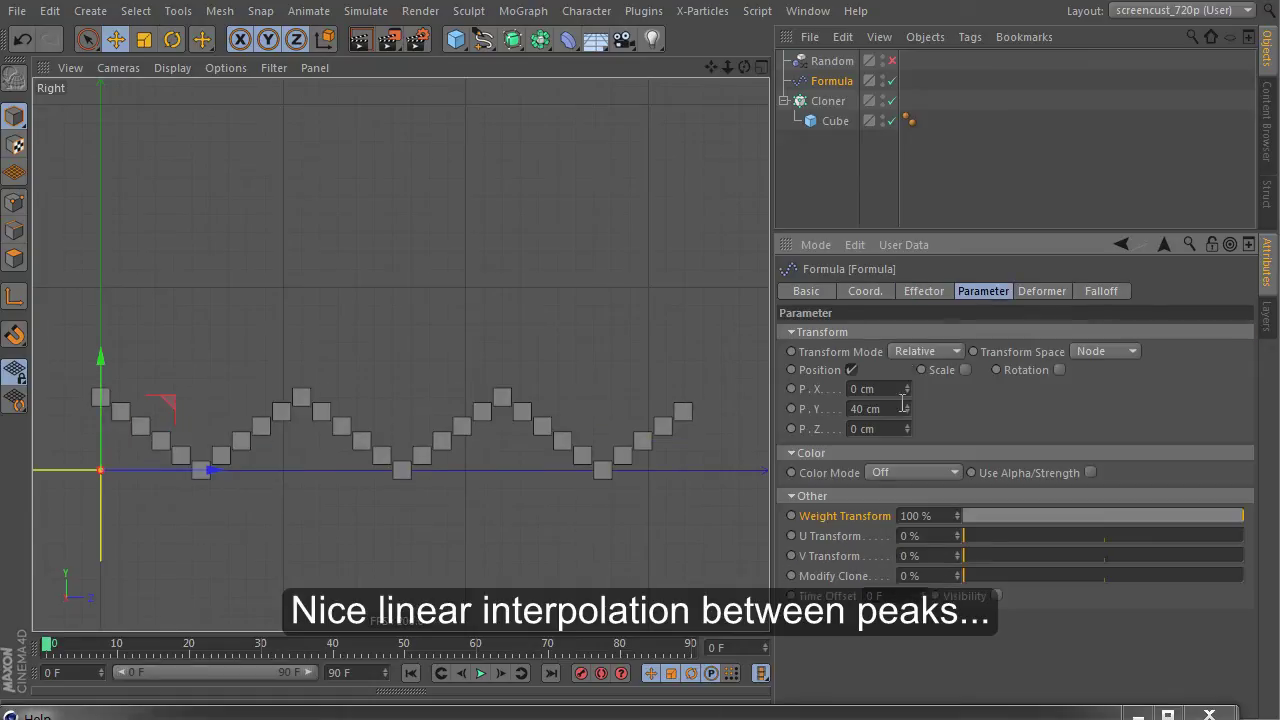
double_click(874, 408)
text(100)
key(Return)
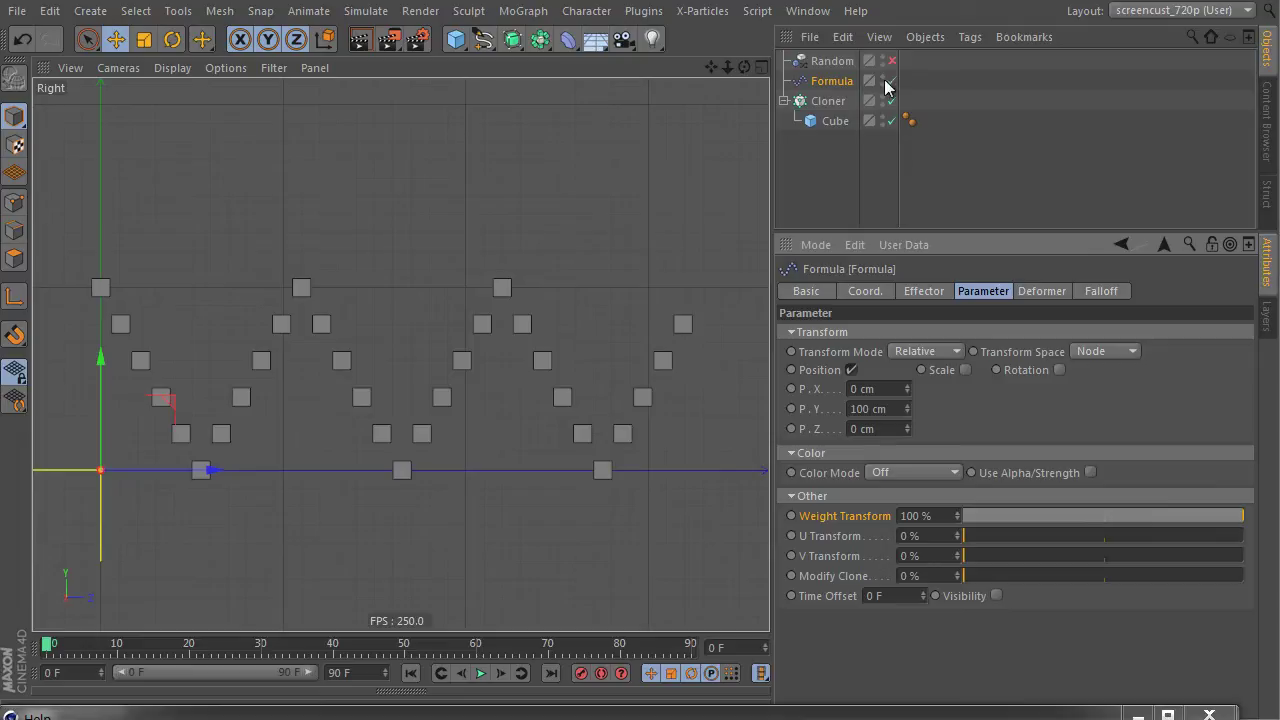
Step: Set the Random effector's Color Mode to Off, then disable it again
click(891, 61)
click(830, 61)
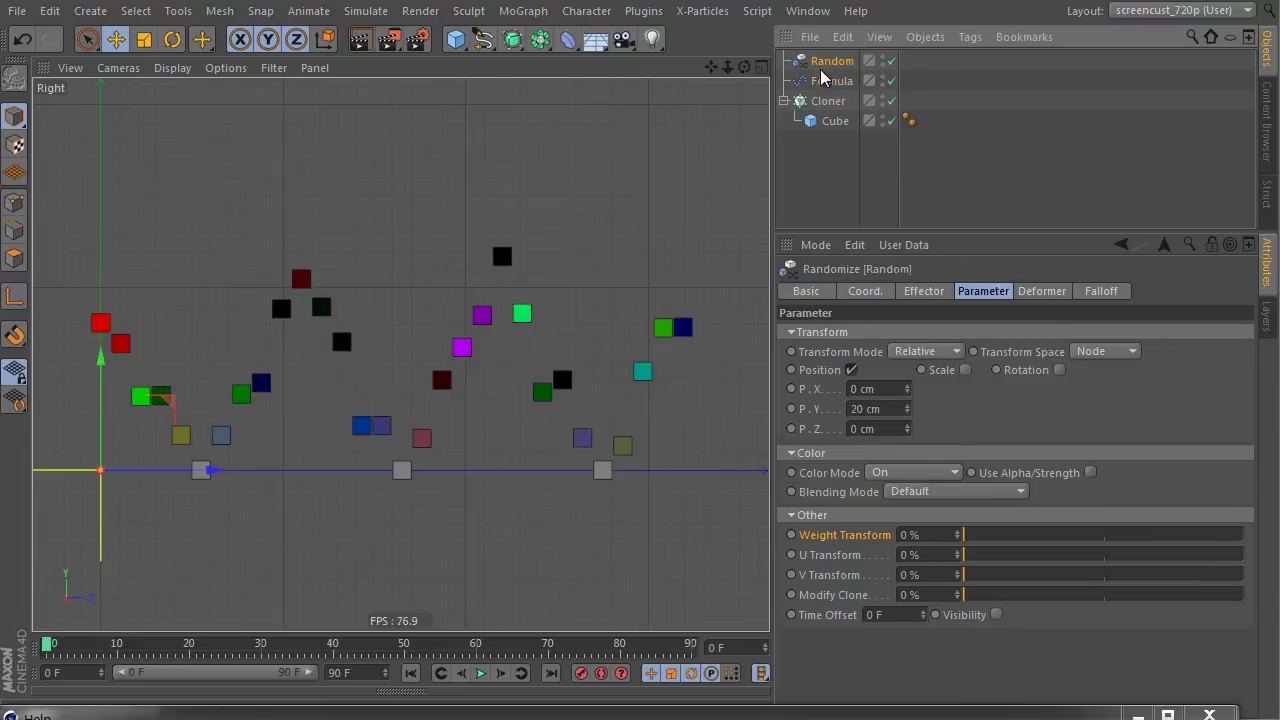
click(905, 472)
click(903, 493)
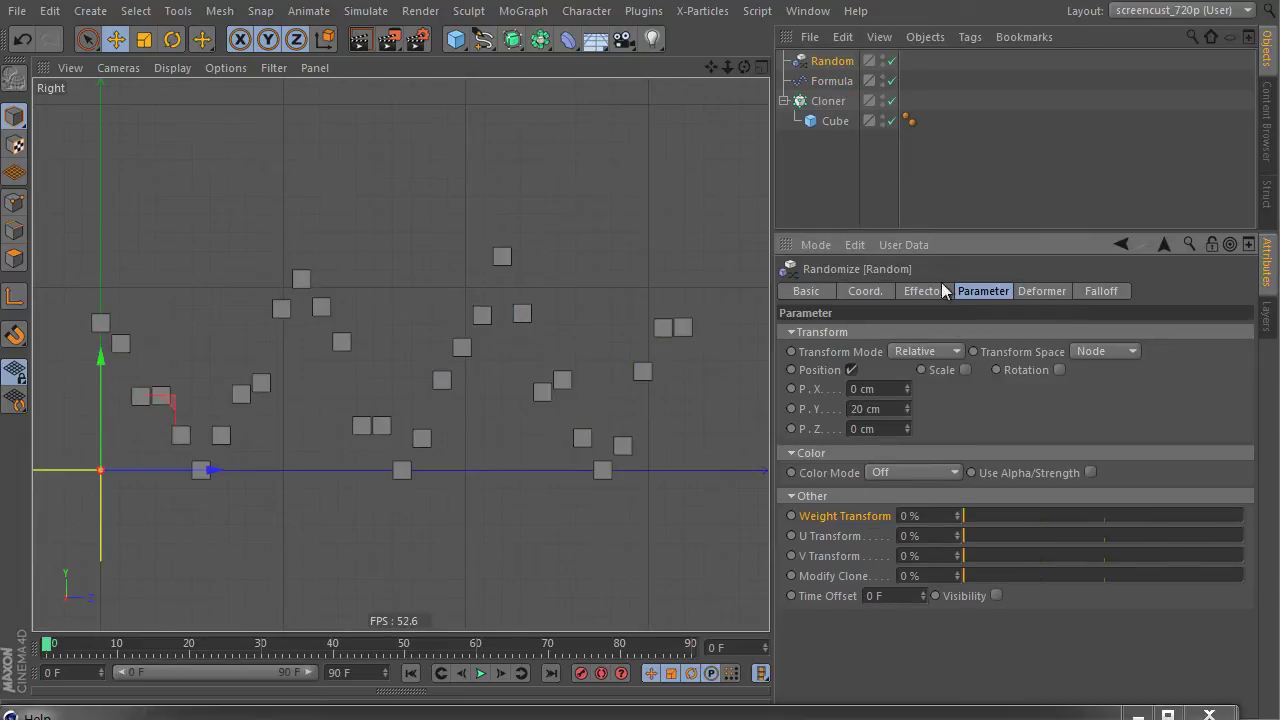
click(891, 61)
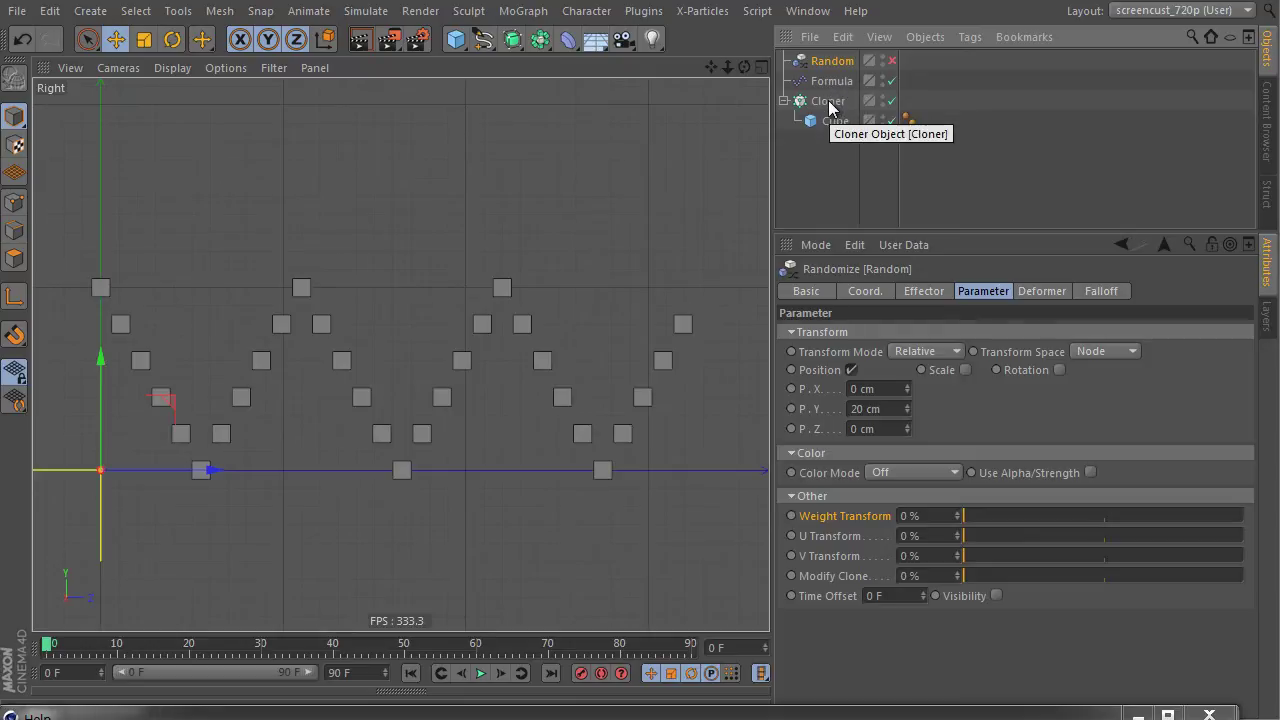
click(828, 102)
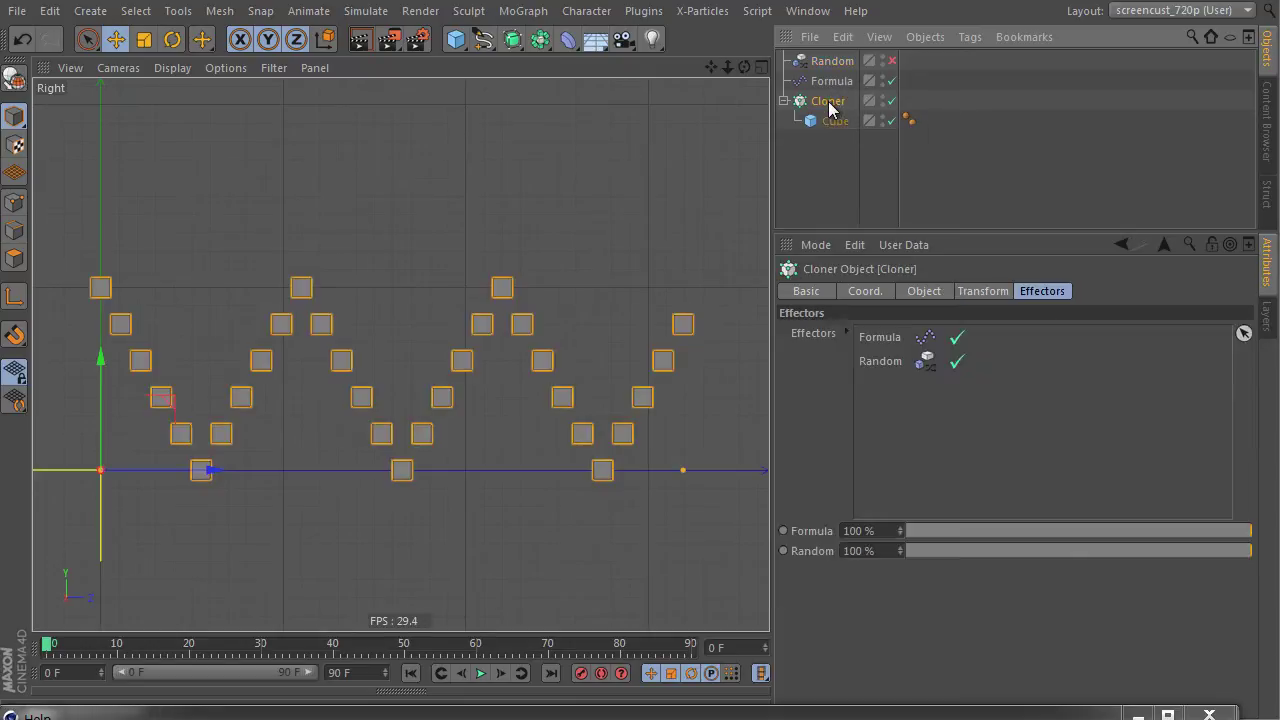
Step: Add a Plain effector with position off and a Source falloff shape
click(523, 11)
click(660, 57)
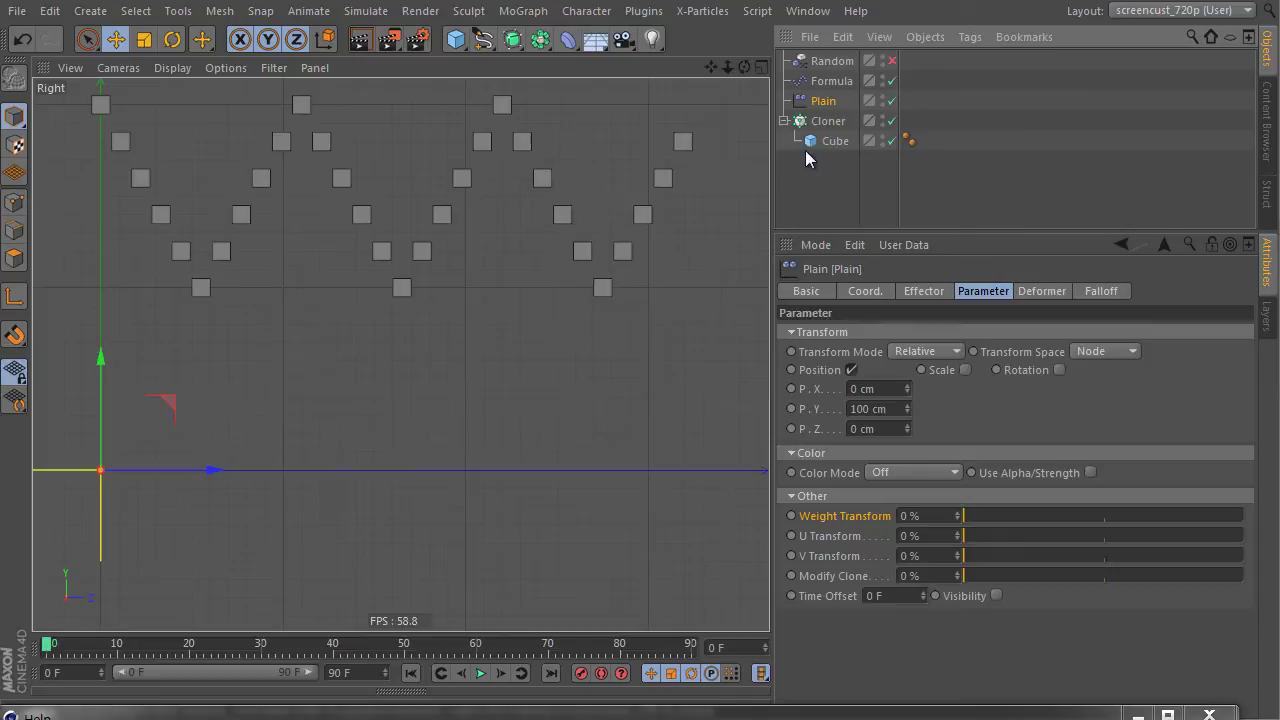
click(851, 370)
click(1098, 296)
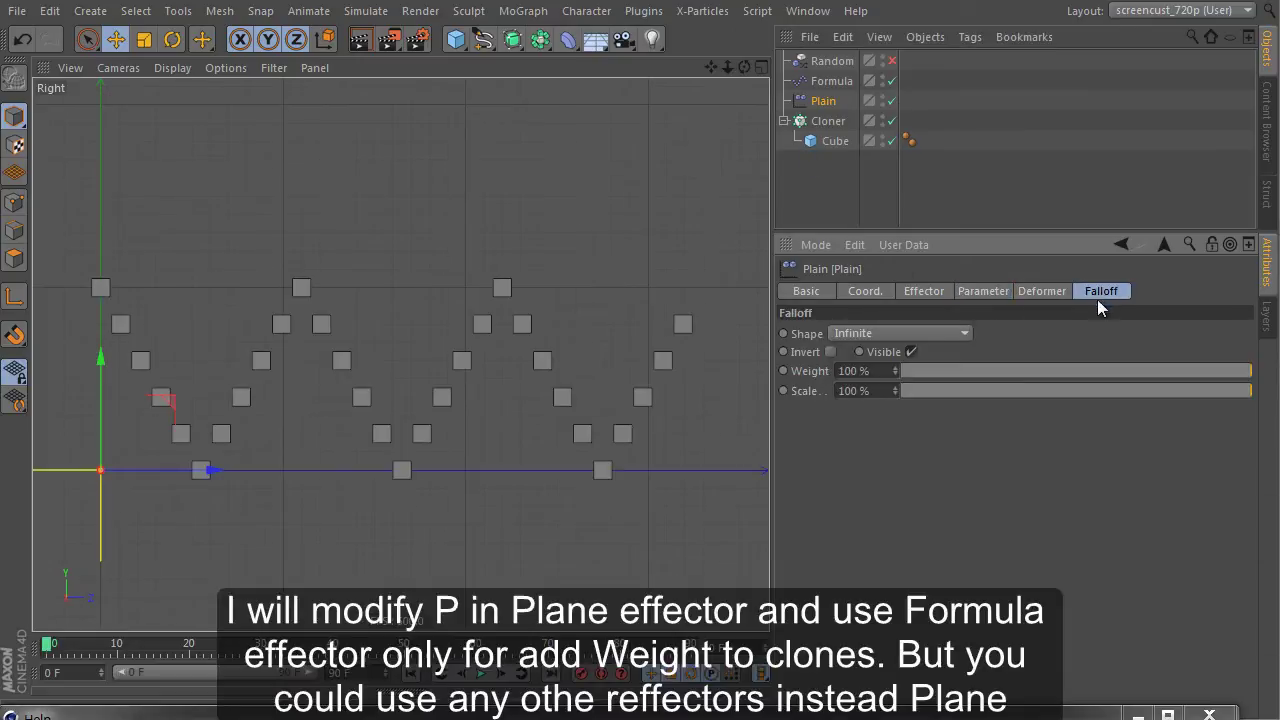
click(926, 333)
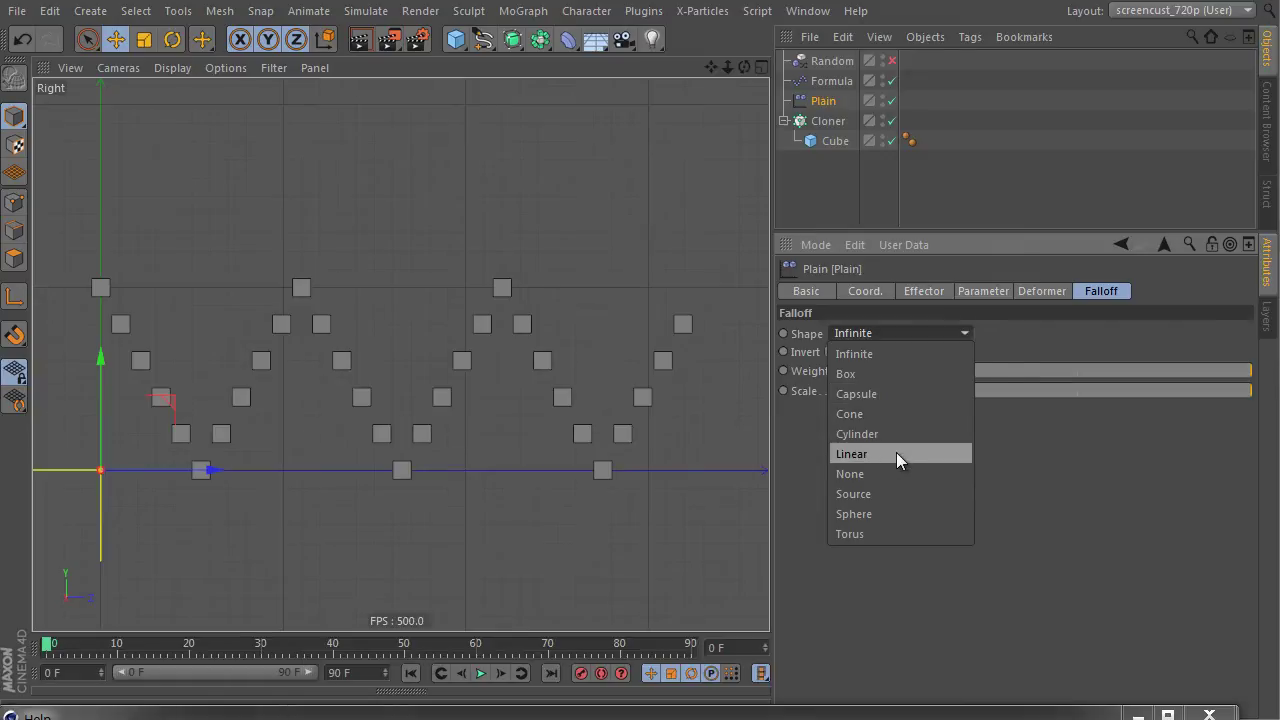
click(886, 493)
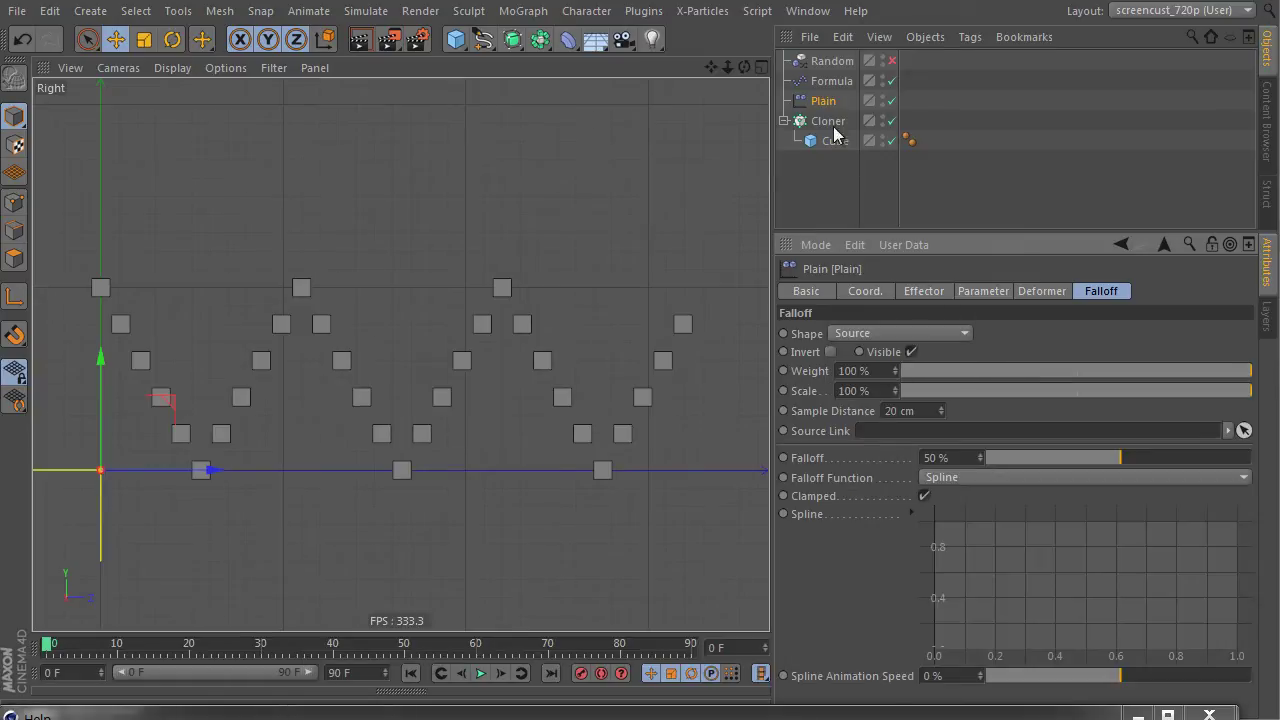
Step: Uncheck Position on the Formula effector's Parameter tab
click(822, 82)
click(866, 291)
click(924, 291)
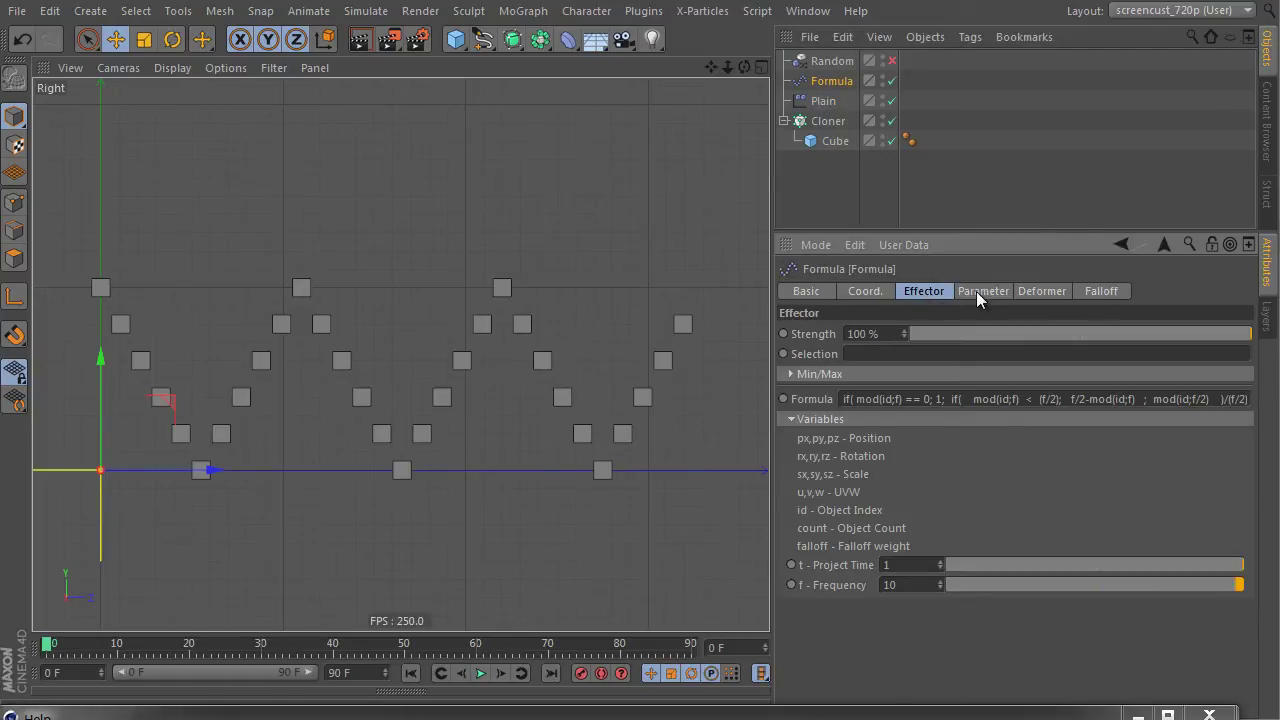
click(983, 291)
click(851, 370)
Step: Move Plain above Formula, enable its 100 cm position lift, and set falloff to 100%
drag(823, 101, 826, 91)
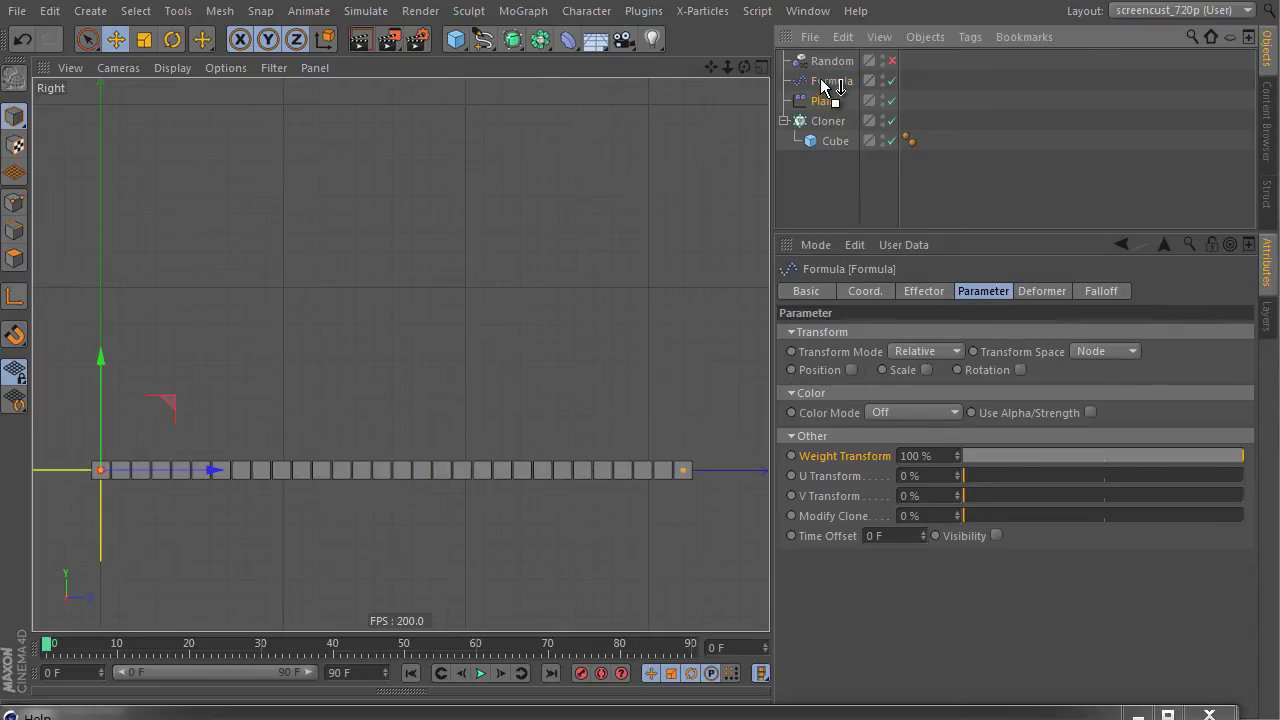
click(851, 370)
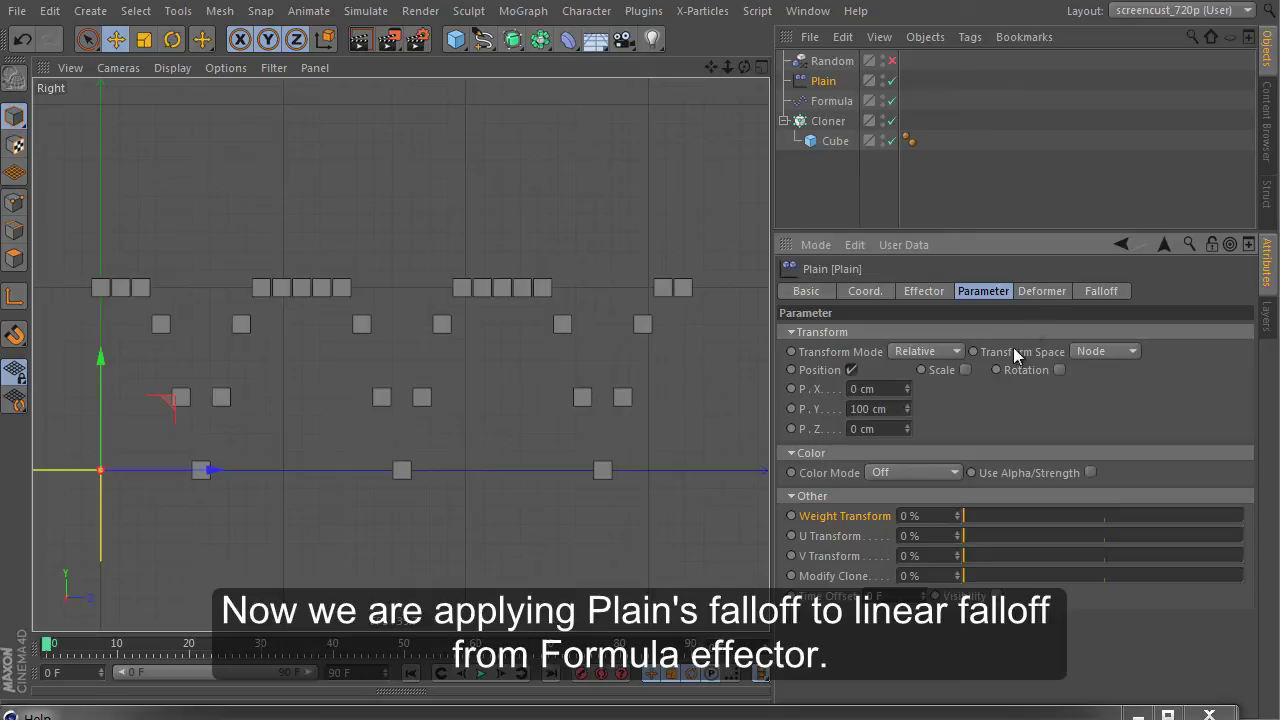
click(1037, 292)
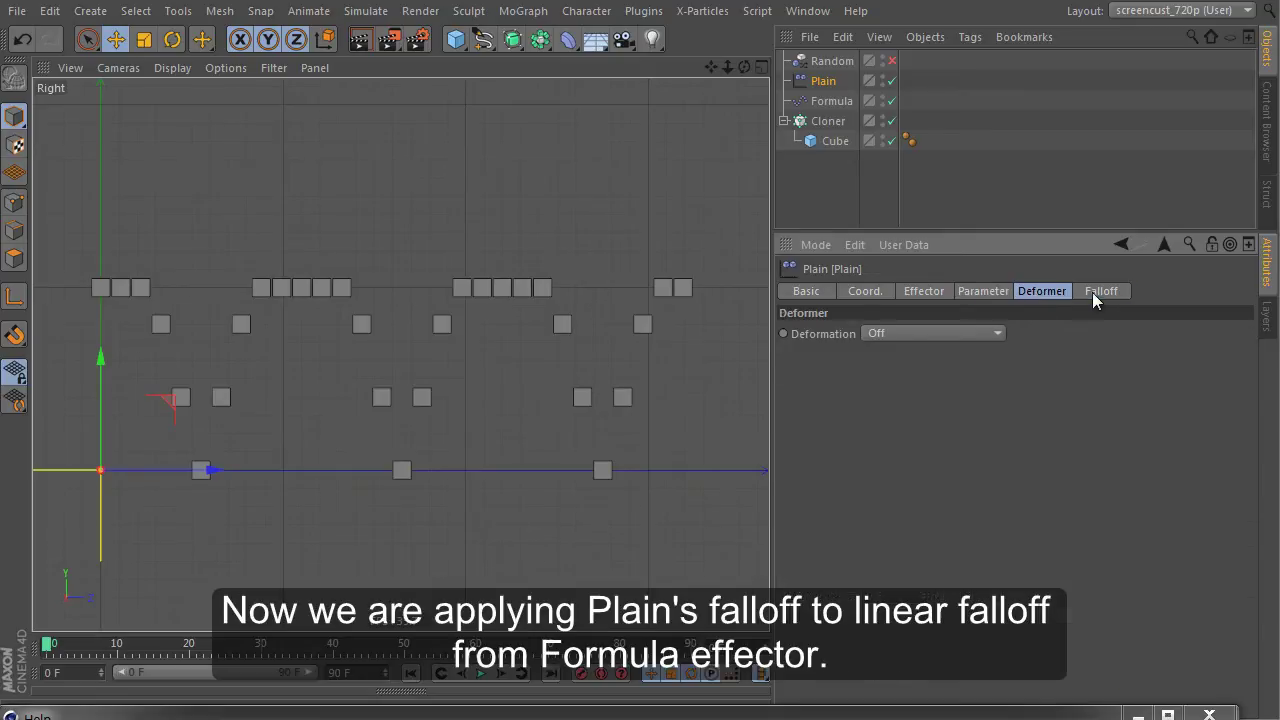
click(1095, 292)
mouse_move(1127, 457)
mouse_down()
mouse_move(1040, 457)
mouse_move(1250, 457)
mouse_up()
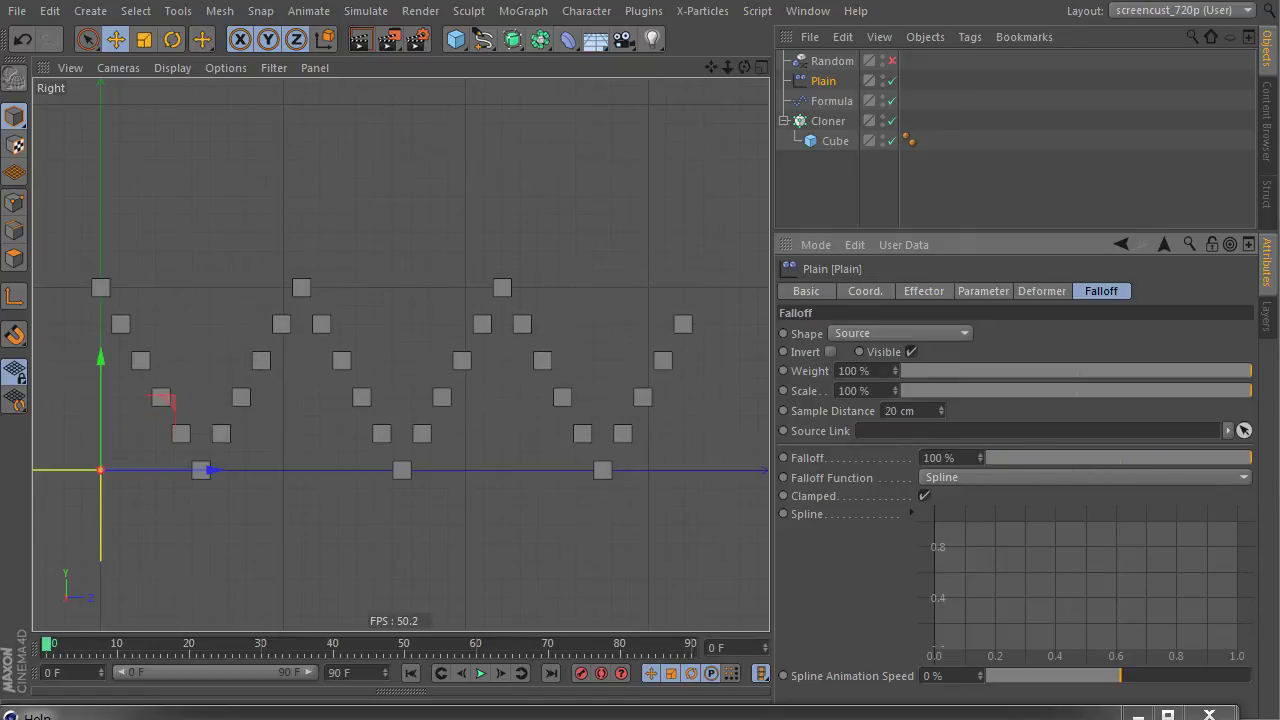
mouse_move(970, 573)
mouse_down()
mouse_move(915, 678)
mouse_move(1237, 521)
mouse_move(1085, 531)
mouse_up()
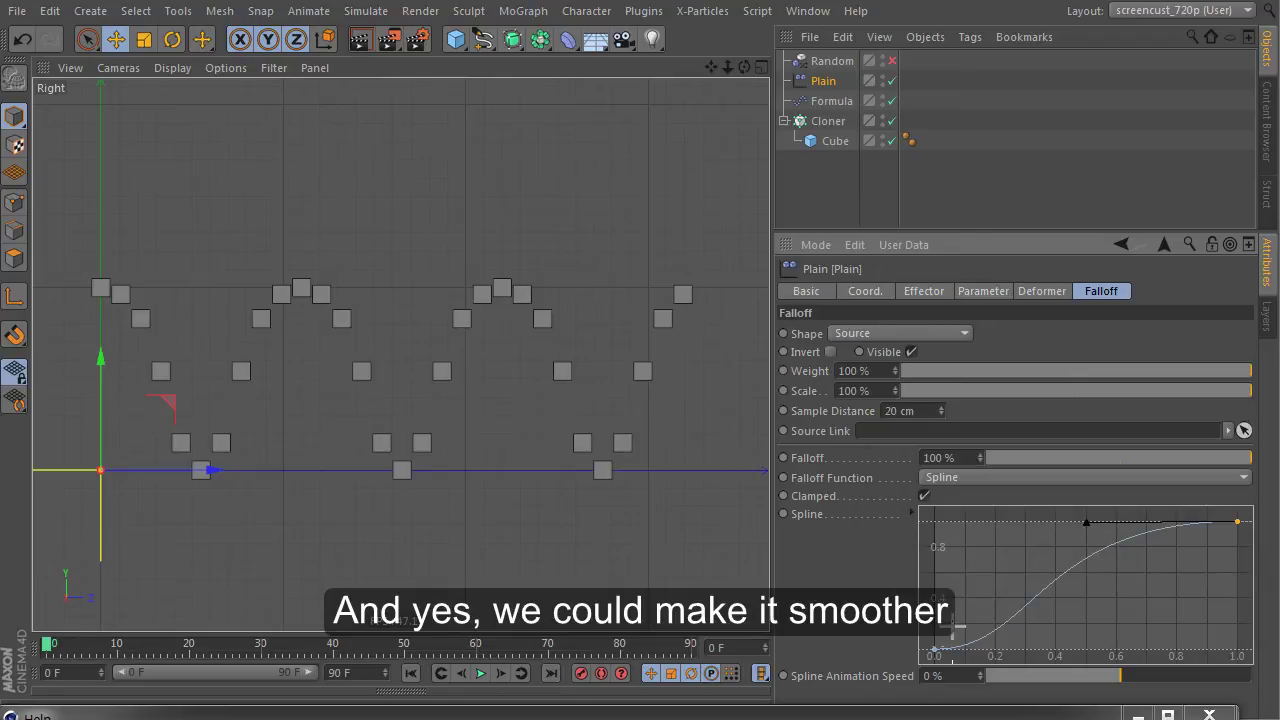
Step: Drag the falloff spline's start tangent right to form an S-curve
click(934, 650)
drag(1013, 657, 1130, 652)
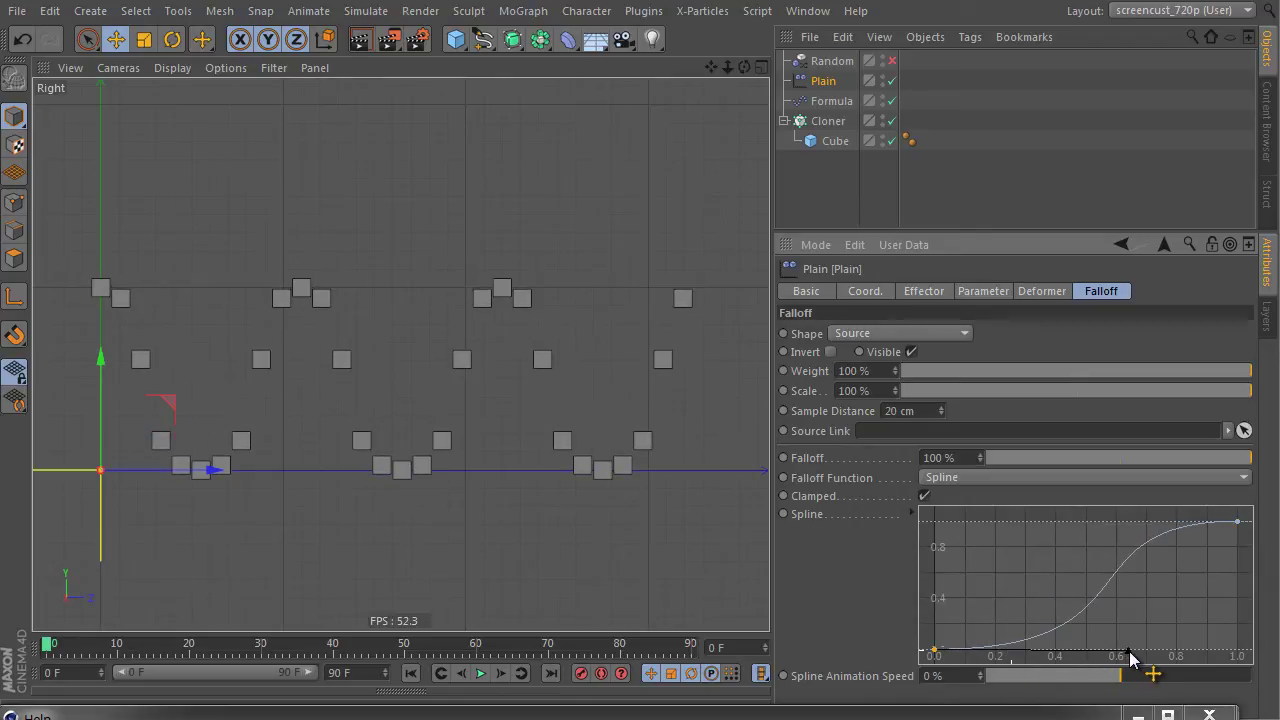
middle_click(607, 475)
middle_click(318, 273)
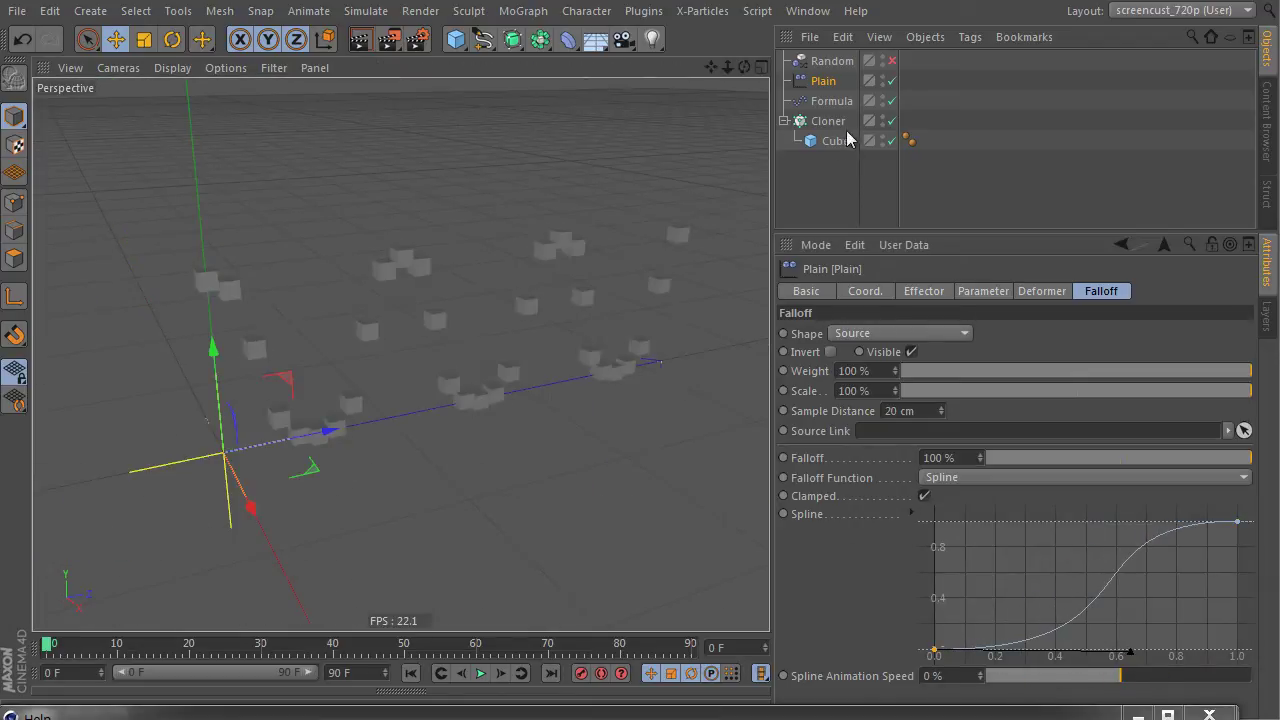
Step: Make the cloner a Grid Array sized 400 cm in X/Z with 39 × 1 × 39 clones
click(827, 123)
click(880, 334)
click(887, 427)
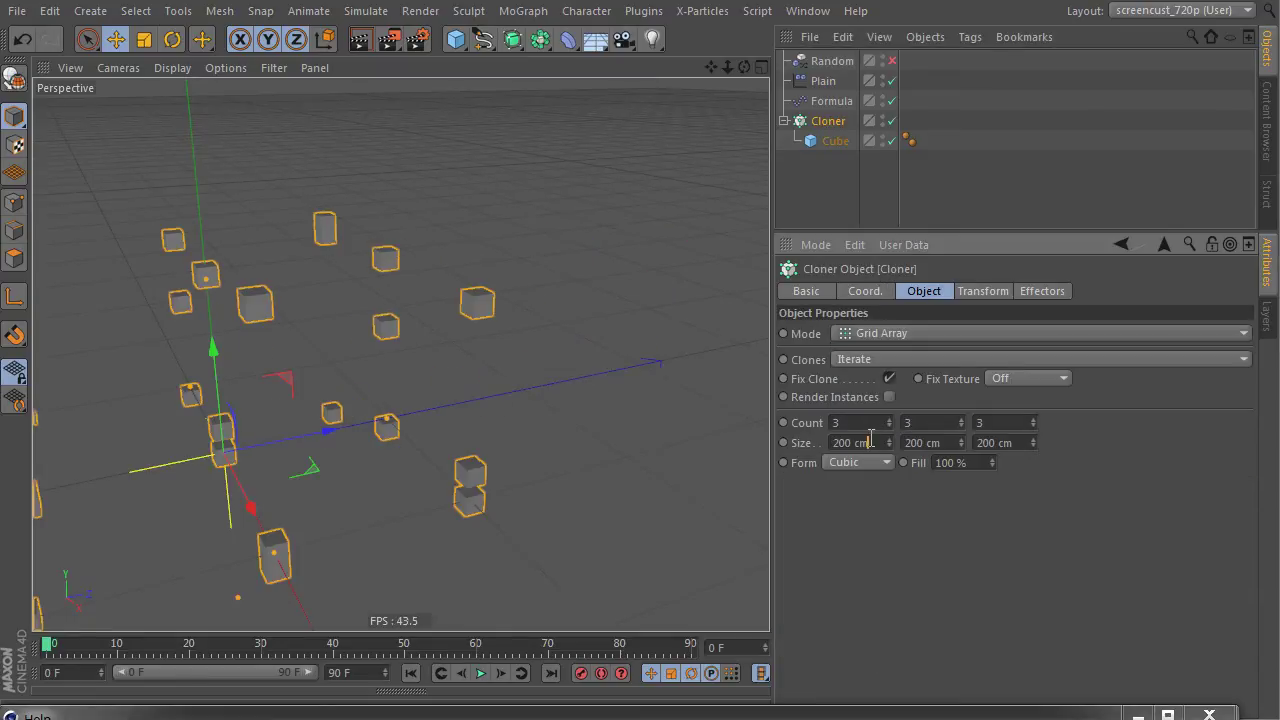
text(00)
click(920, 423)
text(1)
key(Tab)
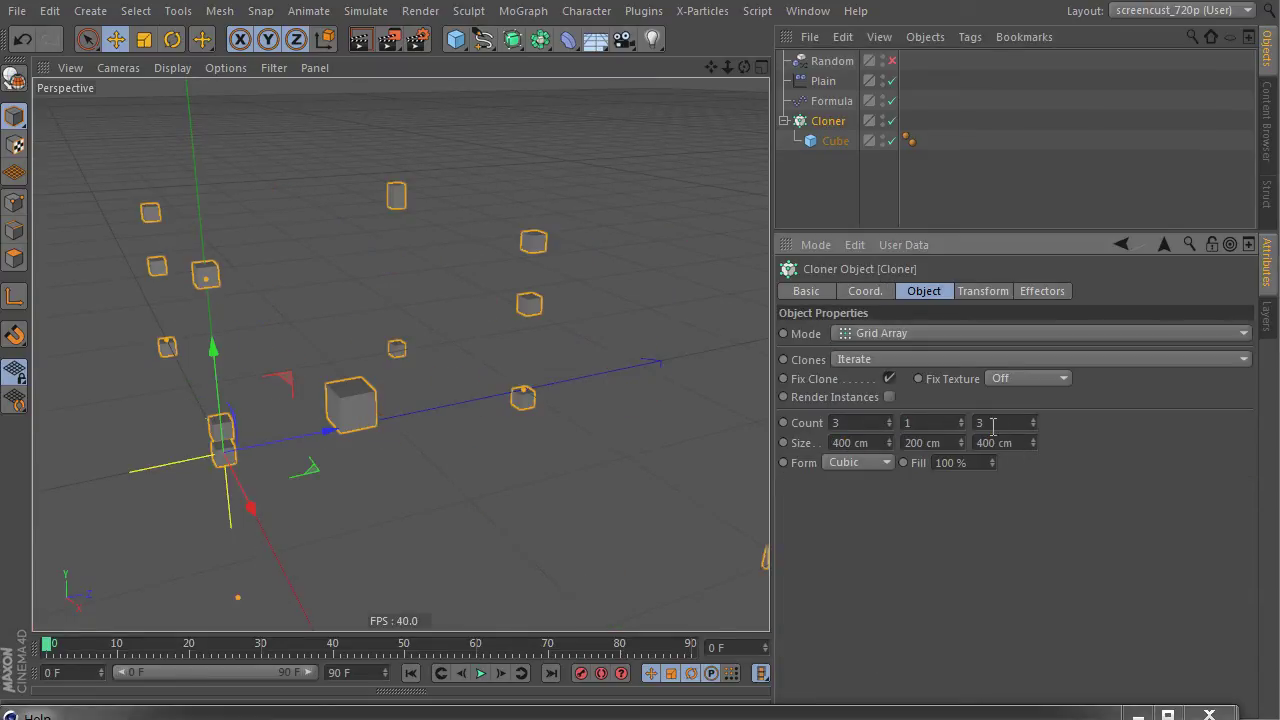
text(3939)
key(Return)
mouse_move(400, 480)
alt+mouse_down()
mouse_move(455, 459)
mouse_move(595, 359)
alt+mouse_up()
Step: Turn on Color Mode in the Plain effector's parameters
click(823, 81)
click(924, 291)
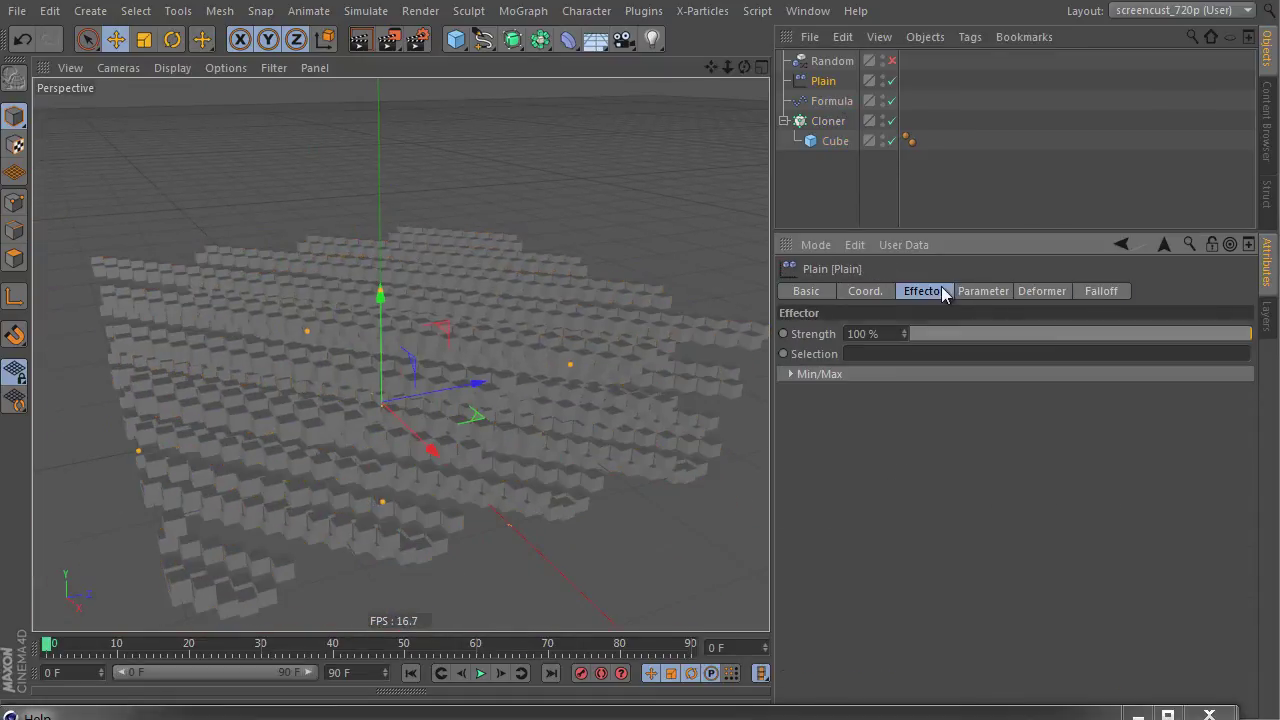
click(983, 291)
click(912, 472)
click(881, 513)
mouse_move(760, 436)
alt+mouse_down()
mouse_move(643, 380)
mouse_move(393, 376)
mouse_move(400, 330)
alt+mouse_up()
click(828, 121)
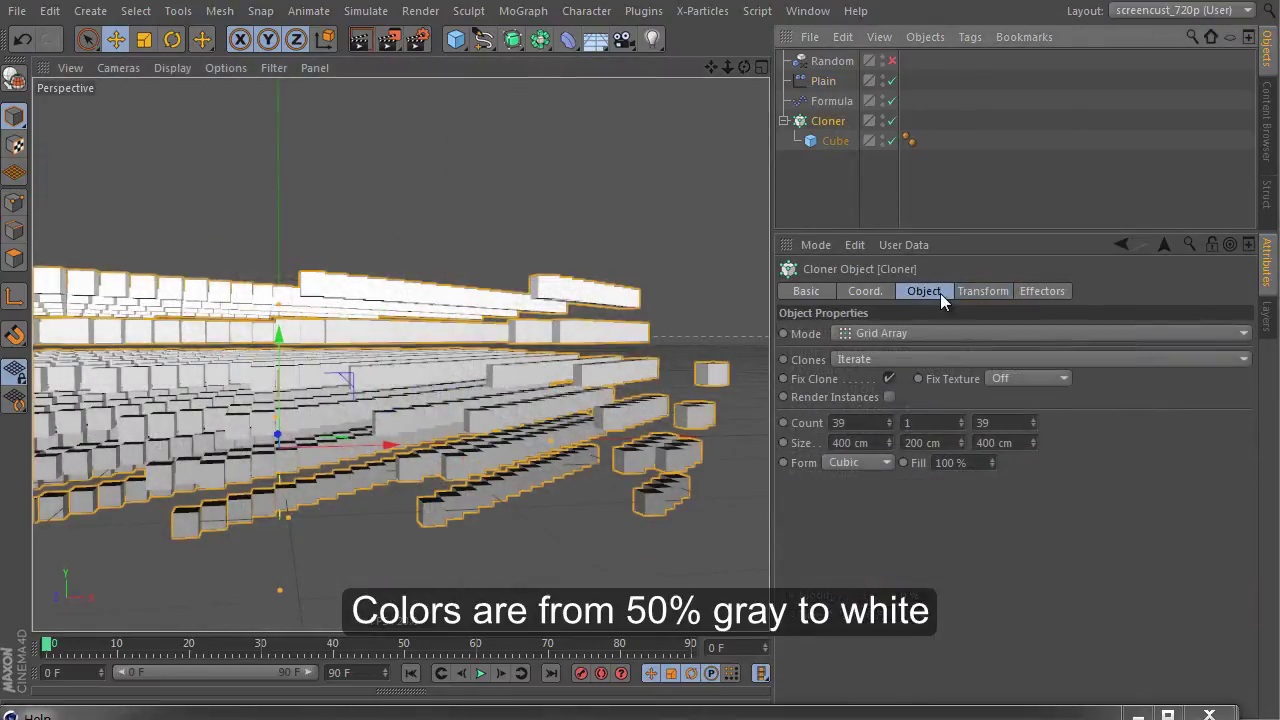
Step: Set the Cloner's transform colour to black
click(983, 291)
click(873, 486)
mouse_move(765, 435)
alt+mouse_down()
mouse_move(761, 390)
mouse_move(640, 425)
mouse_move(650, 414)
mouse_move(371, 409)
mouse_move(600, 330)
mouse_move(833, 146)
alt+mouse_up()
Step: Raise the Formula effector's frequency to 20
click(831, 101)
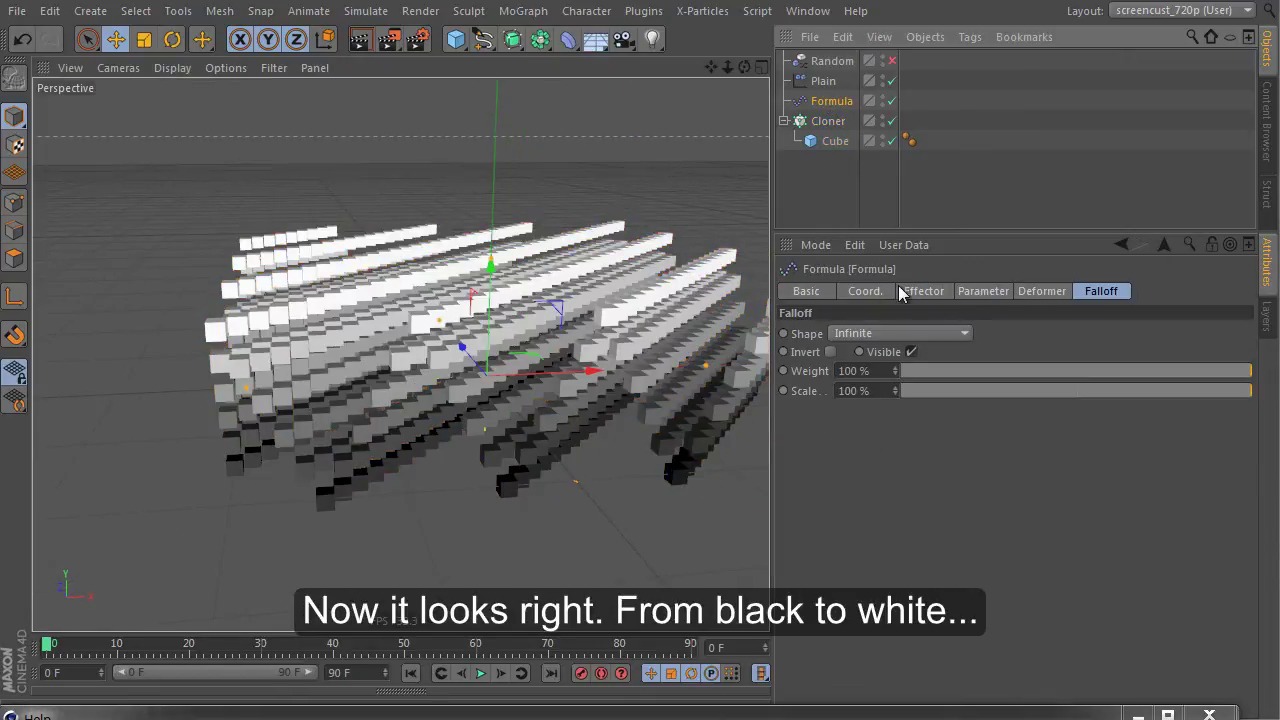
click(922, 291)
text(20)
key(Return)
mouse_move(454, 329)
alt+mouse_down()
mouse_move(218, 374)
mouse_move(452, 325)
mouse_move(436, 328)
alt+mouse_up()
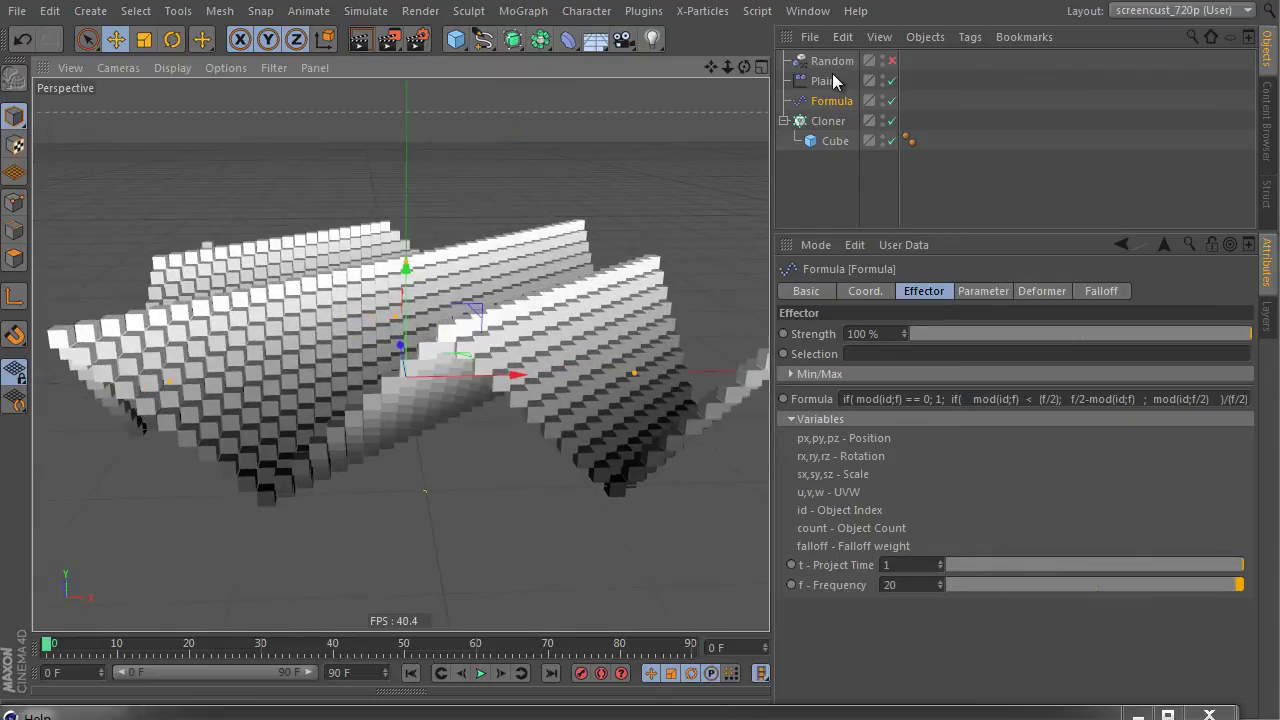
Step: Reshape the Plain effector's falloff spline curve so the clones form waves
click(823, 81)
click(1100, 291)
mouse_move(986, 586)
mouse_down()
mouse_move(1200, 530)
mouse_move(1090, 521)
mouse_up()
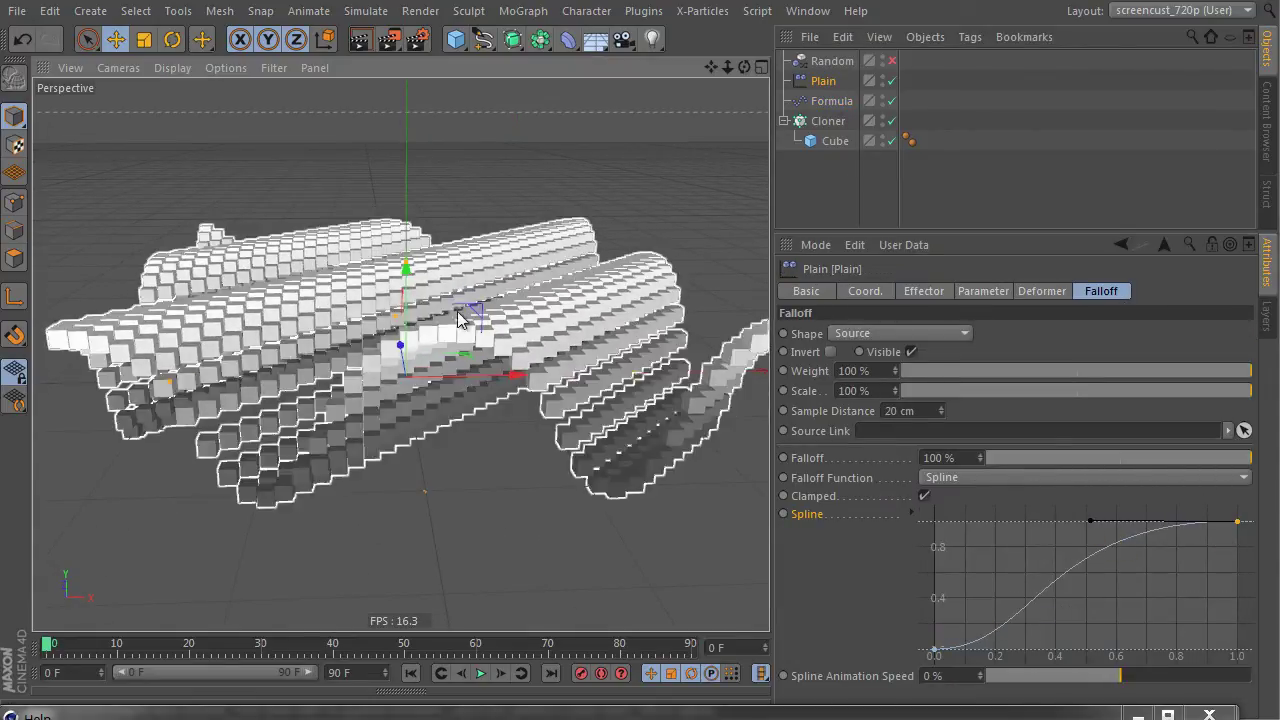
click(839, 202)
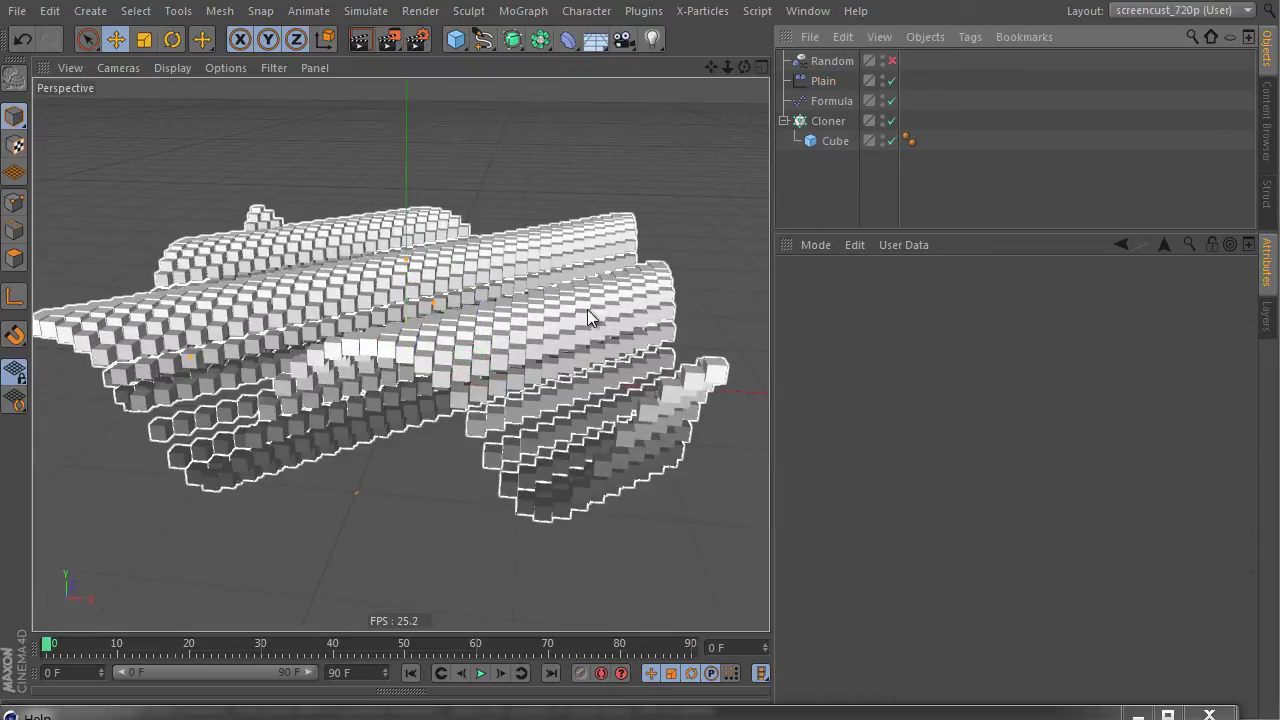
Step: Disable the Plain and Formula effectors and view the flat clone grid head-on
click(892, 80)
click(892, 100)
click(826, 122)
mouse_move(500, 343)
alt+mouse_down()
mouse_move(491, 357)
mouse_move(463, 340)
alt+mouse_up()
Step: Delete the Random and Formula effectors
click(523, 11)
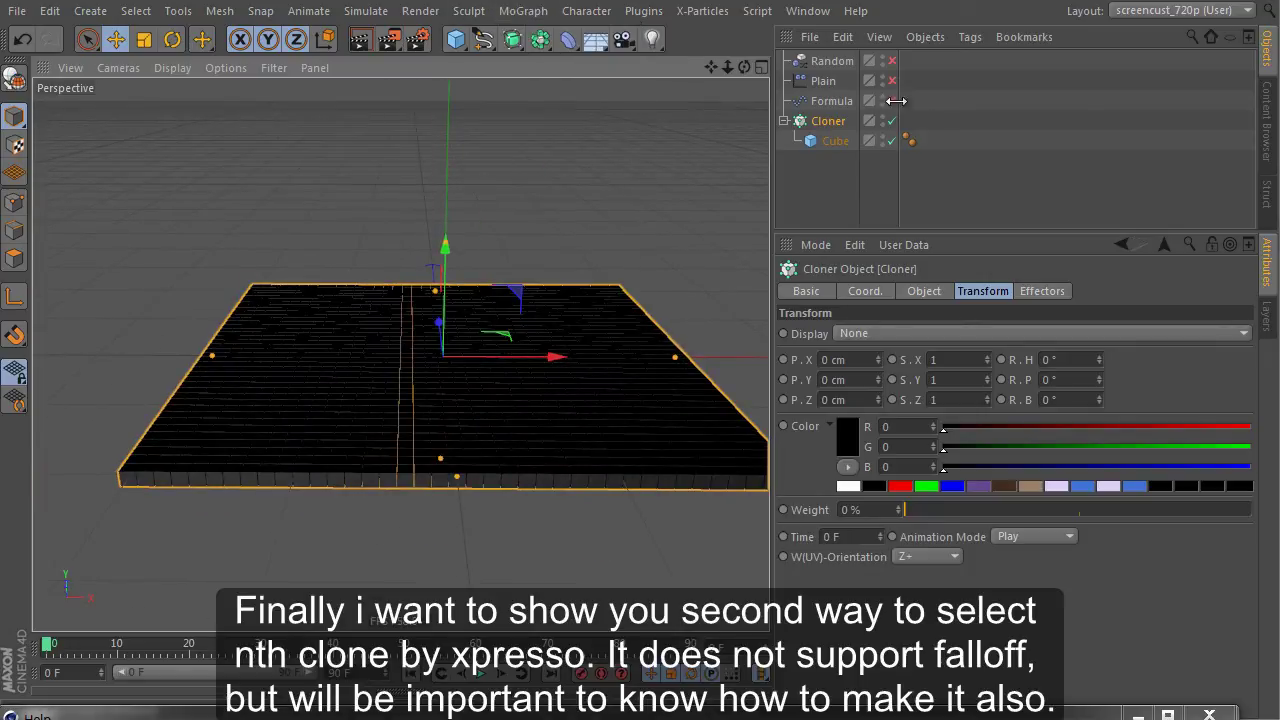
click(832, 61)
shift+click(831, 101)
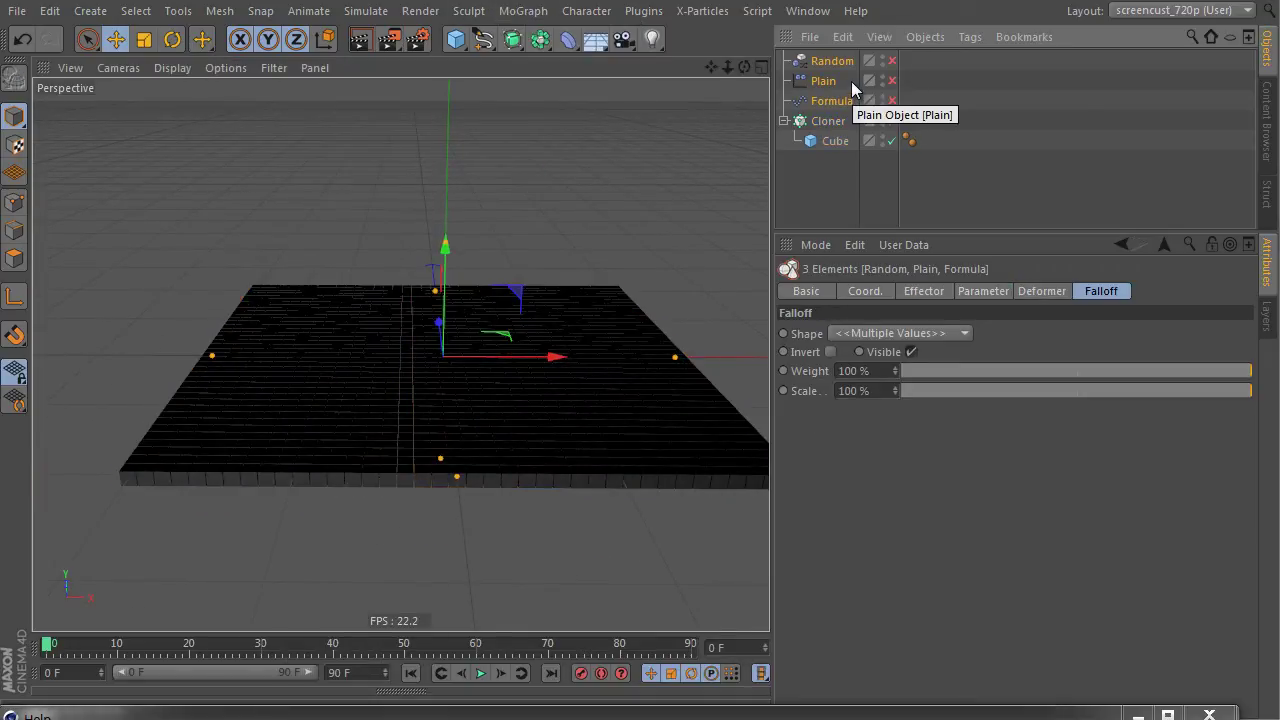
click(829, 102)
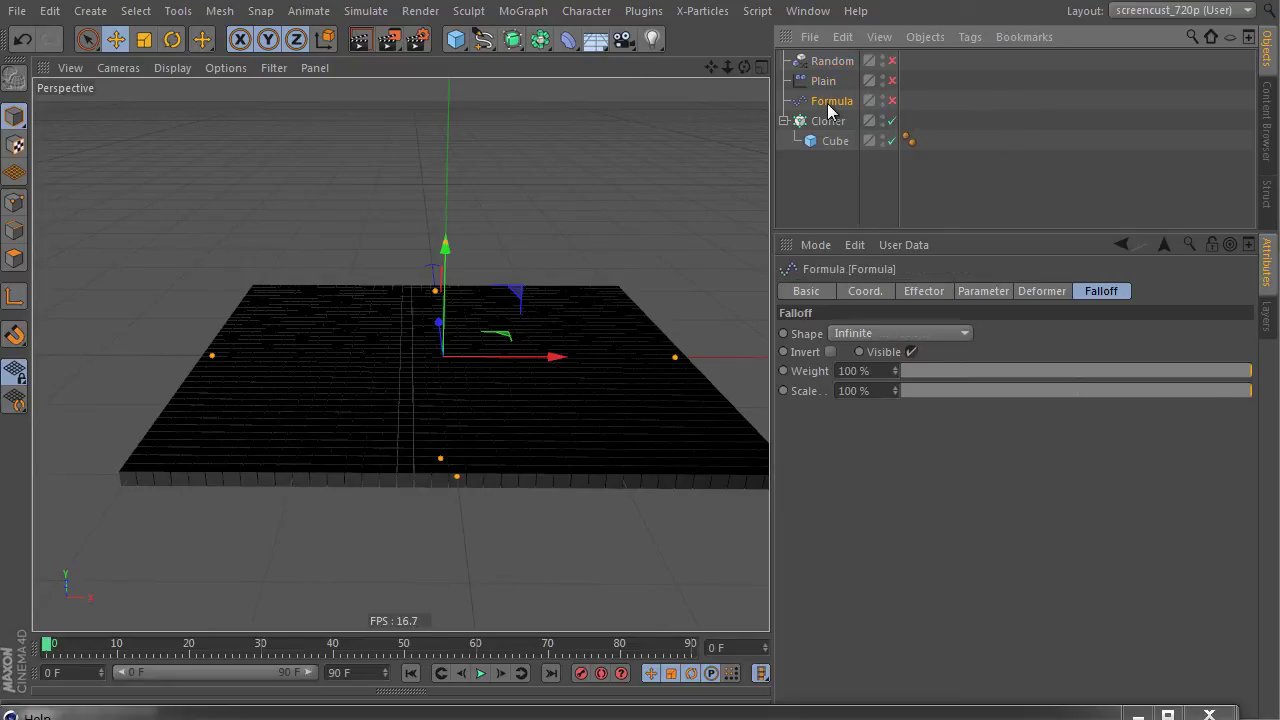
key(Delete)
Step: Add an empty MoGraph Selection tag to the Cloner
click(826, 86)
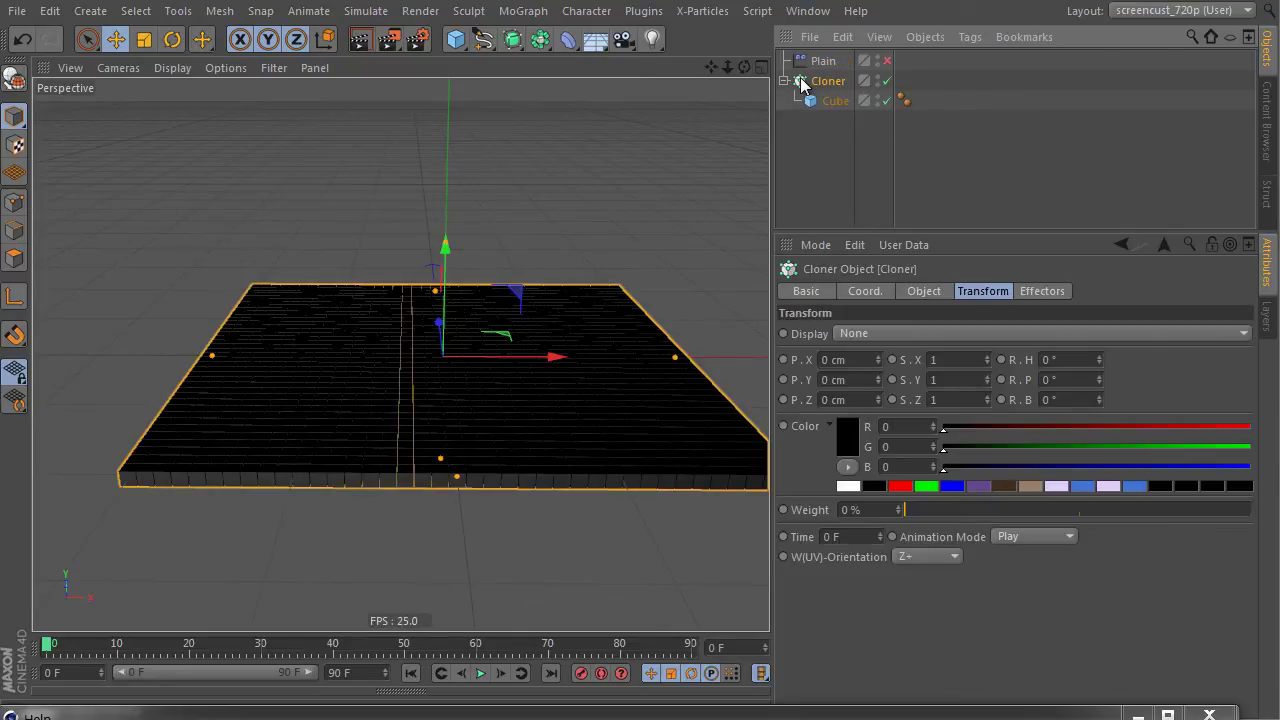
click(523, 10)
click(531, 63)
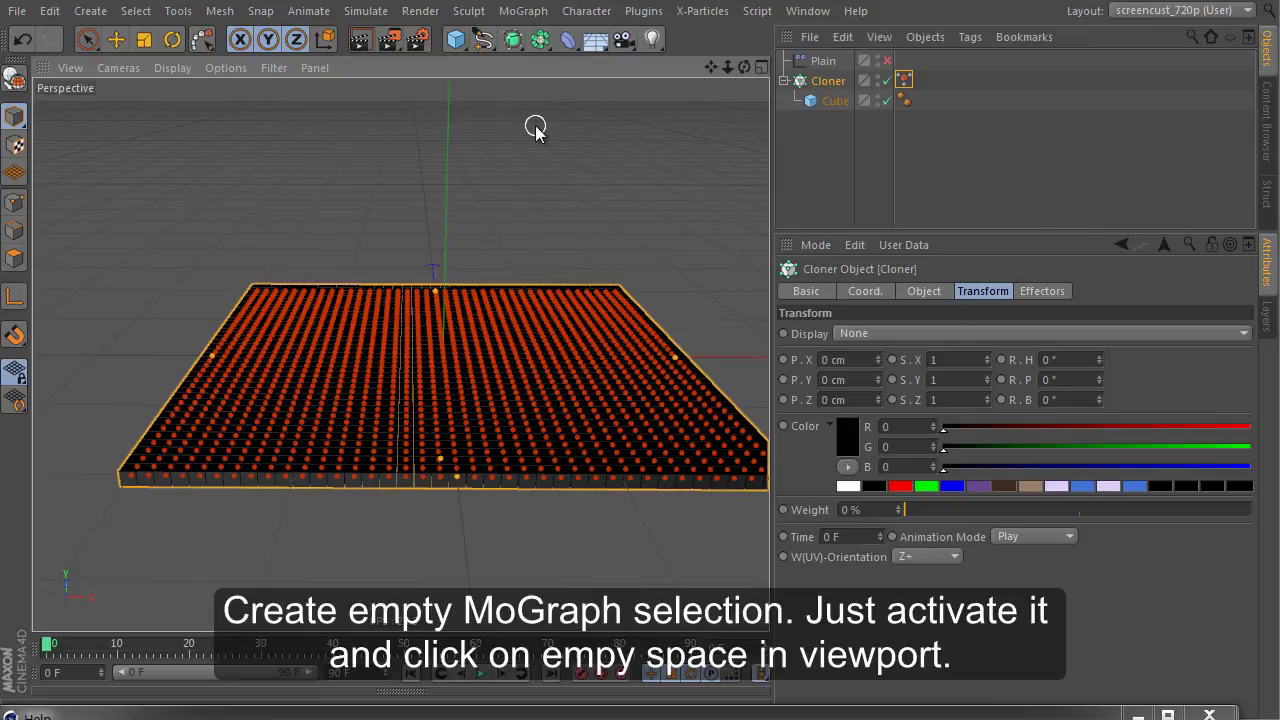
Step: Add an XPresso tag to the Cloner with a Cloner node and an Iteration node
right_click(812, 81)
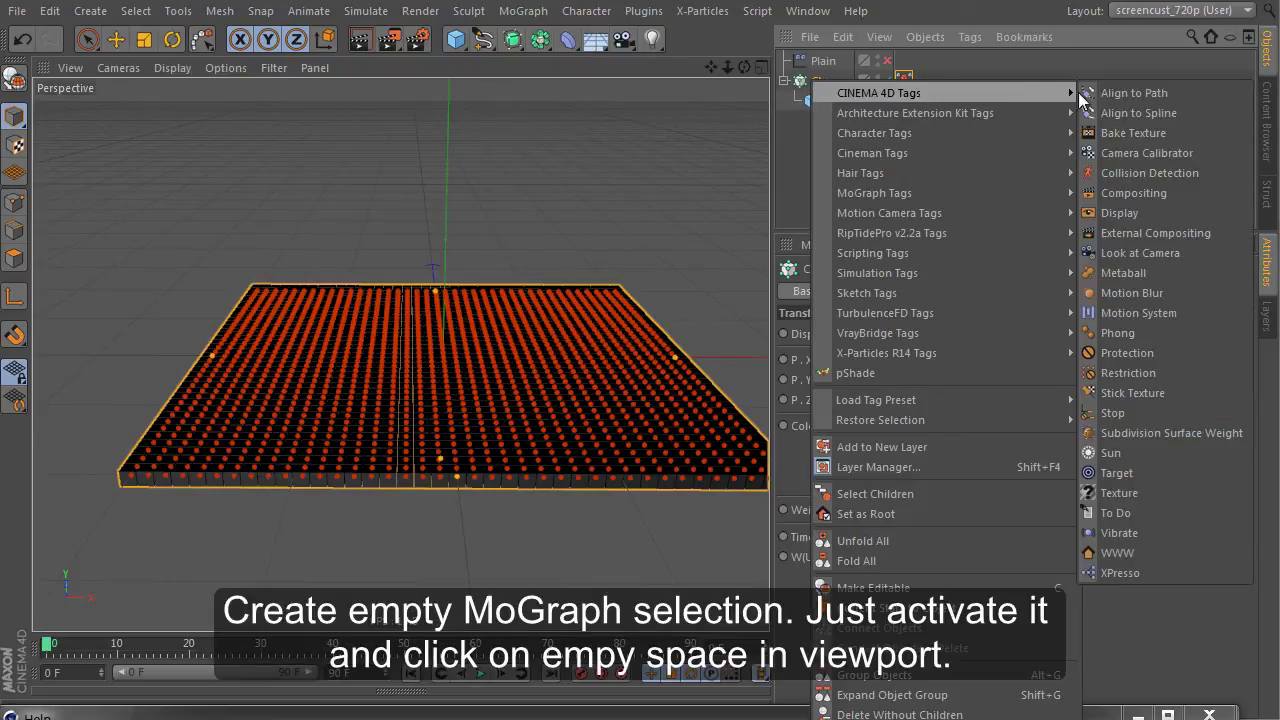
click(1123, 554)
drag(362, 18, 540, 243)
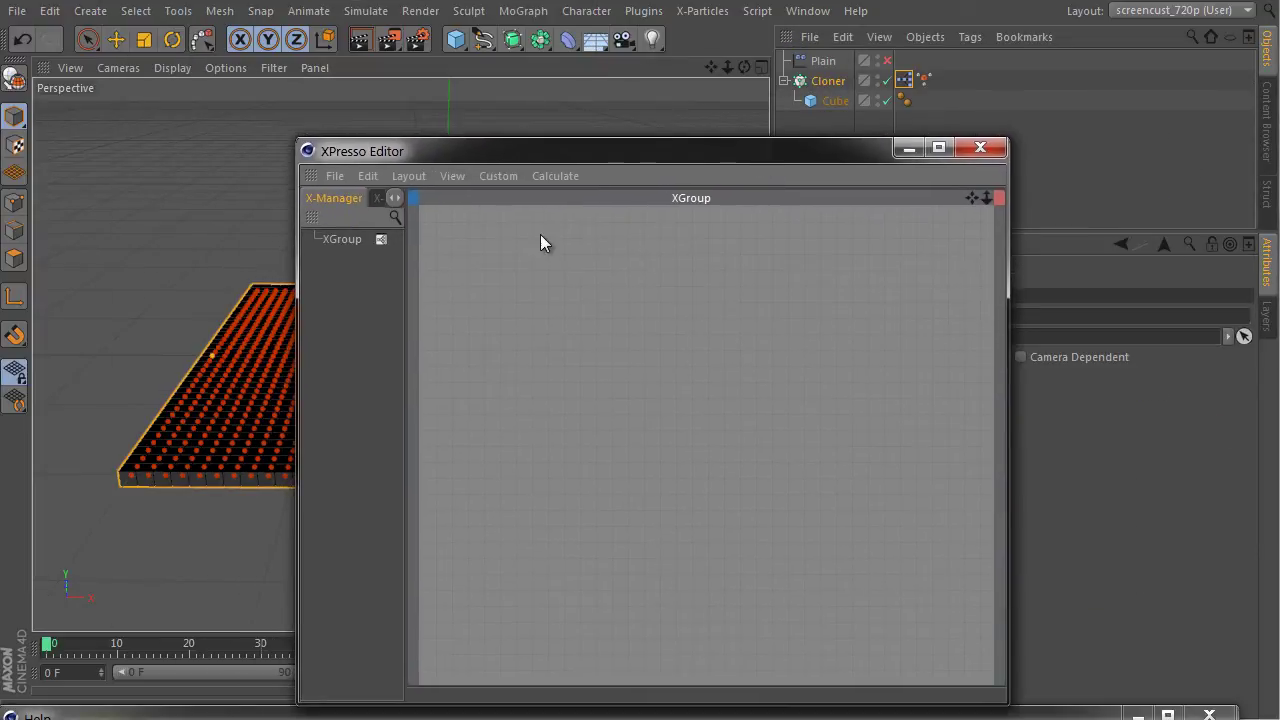
mouse_move(820, 81)
mouse_down()
mouse_move(592, 340)
mouse_move(500, 328)
mouse_up()
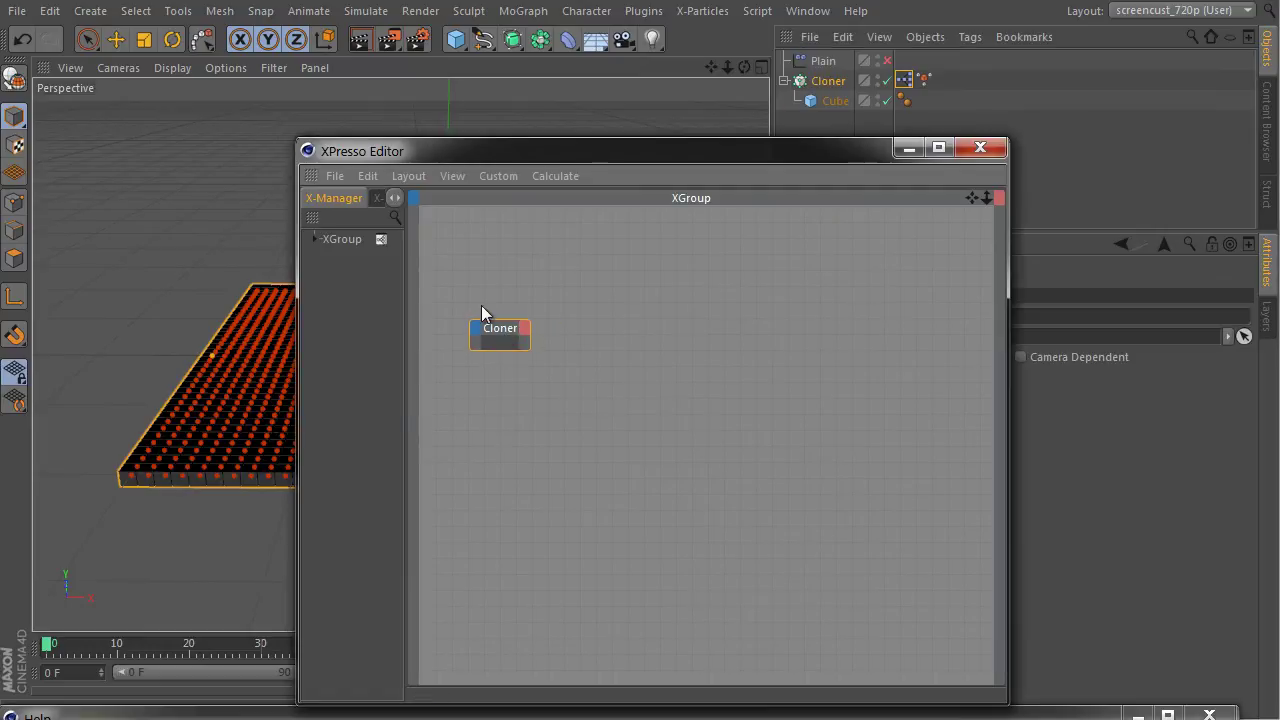
click(377, 200)
click(389, 215)
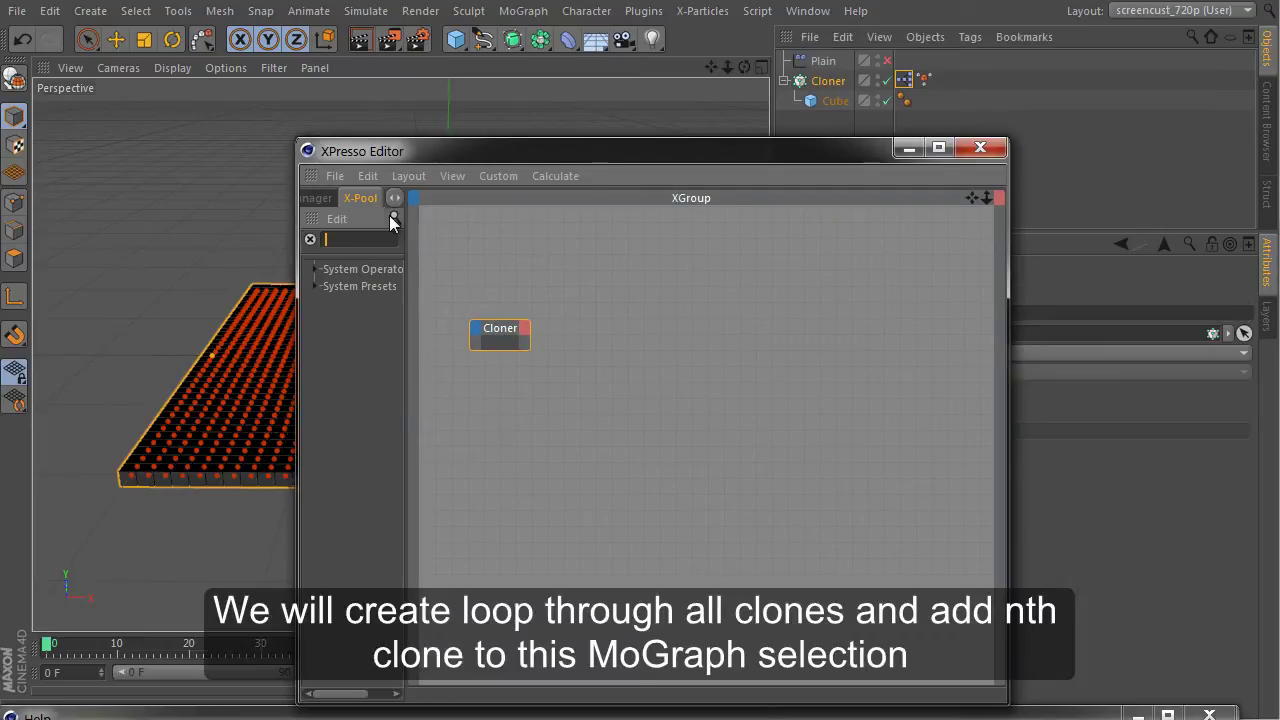
text(itera)
drag(384, 316, 611, 337)
Step: Add a MoGraph Data node fed by the Cloner's Object output, driving Iteration's end
double_click(336, 240)
text(dara)
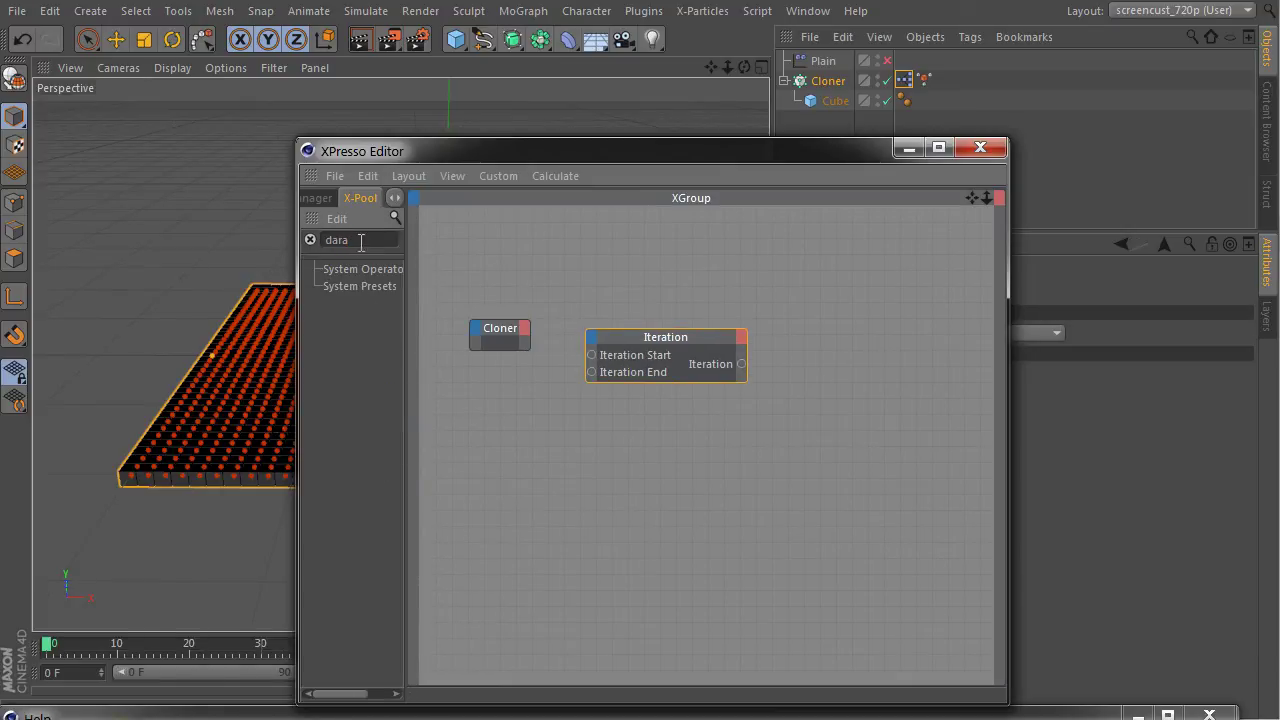
text(data)
drag(368, 361, 520, 428)
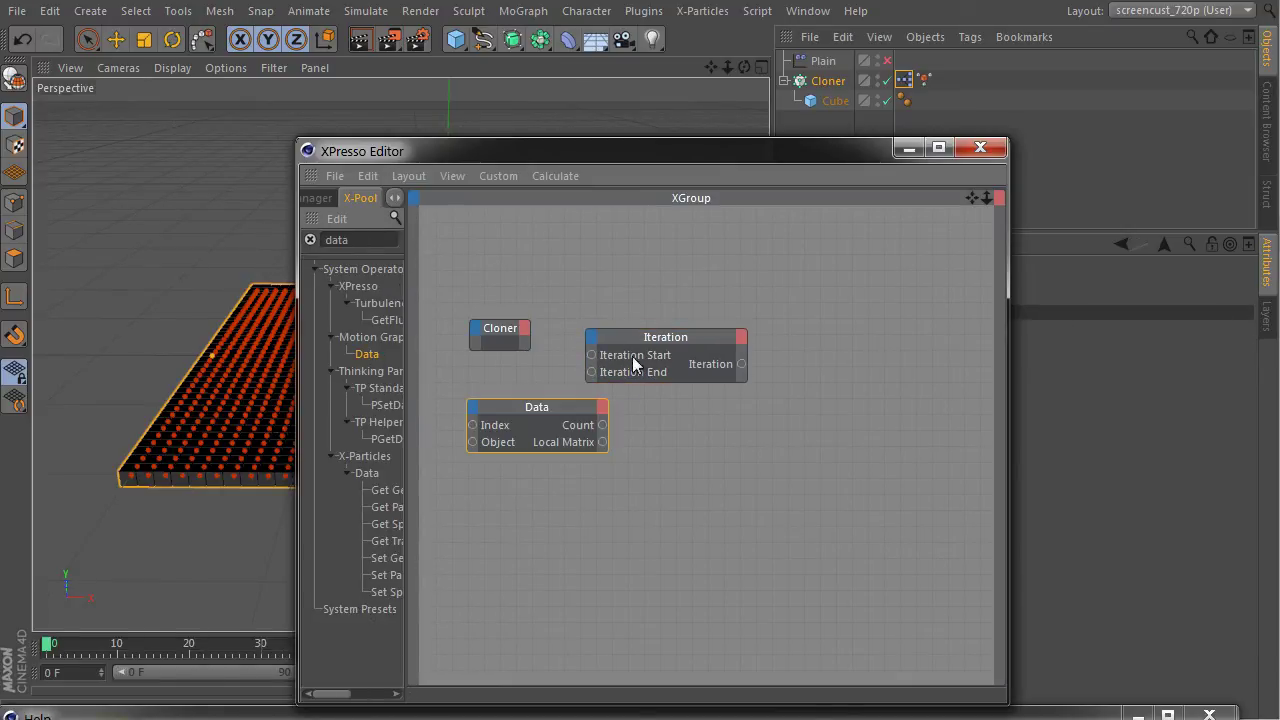
drag(633, 347, 766, 346)
drag(531, 422, 602, 397)
drag(526, 330, 470, 390)
click(556, 437)
mouse_move(776, 360)
mouse_down()
mouse_move(778, 399)
mouse_move(728, 410)
mouse_move(752, 385)
mouse_up()
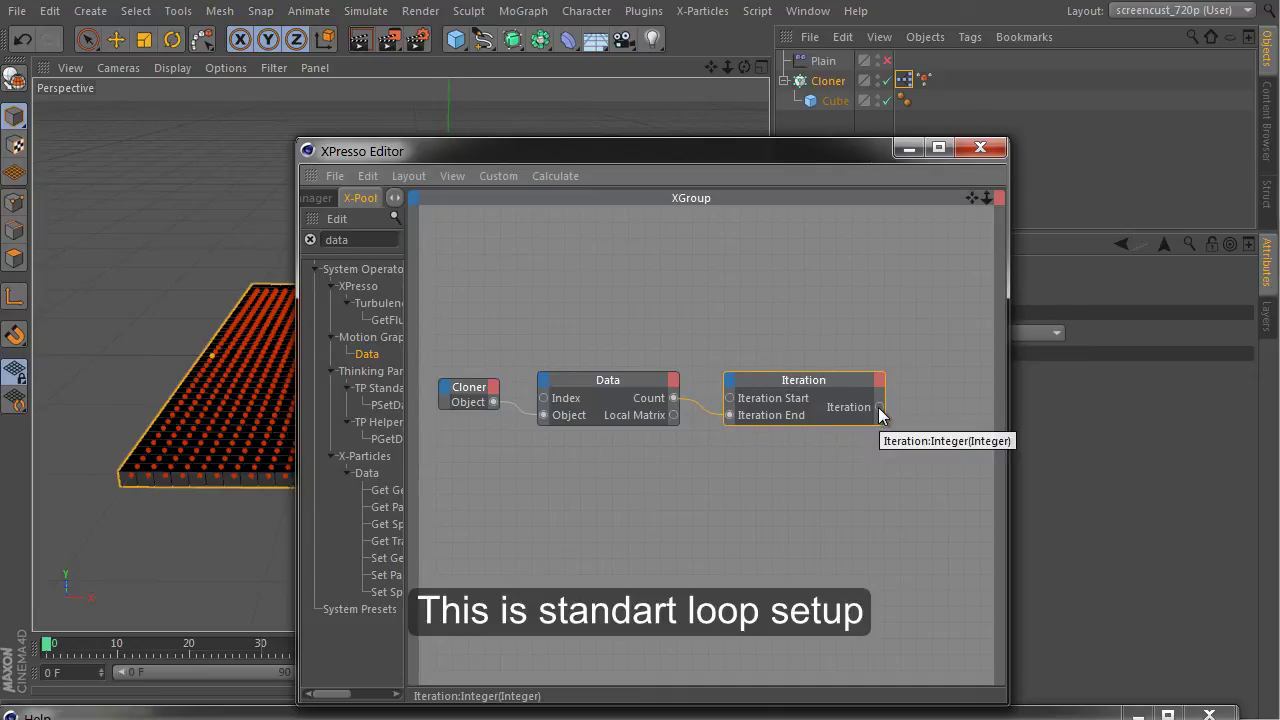
Step: Add a MoGraph Selection node and wire the selection tag into its Selection Tag input
double_click(340, 240)
text(selec)
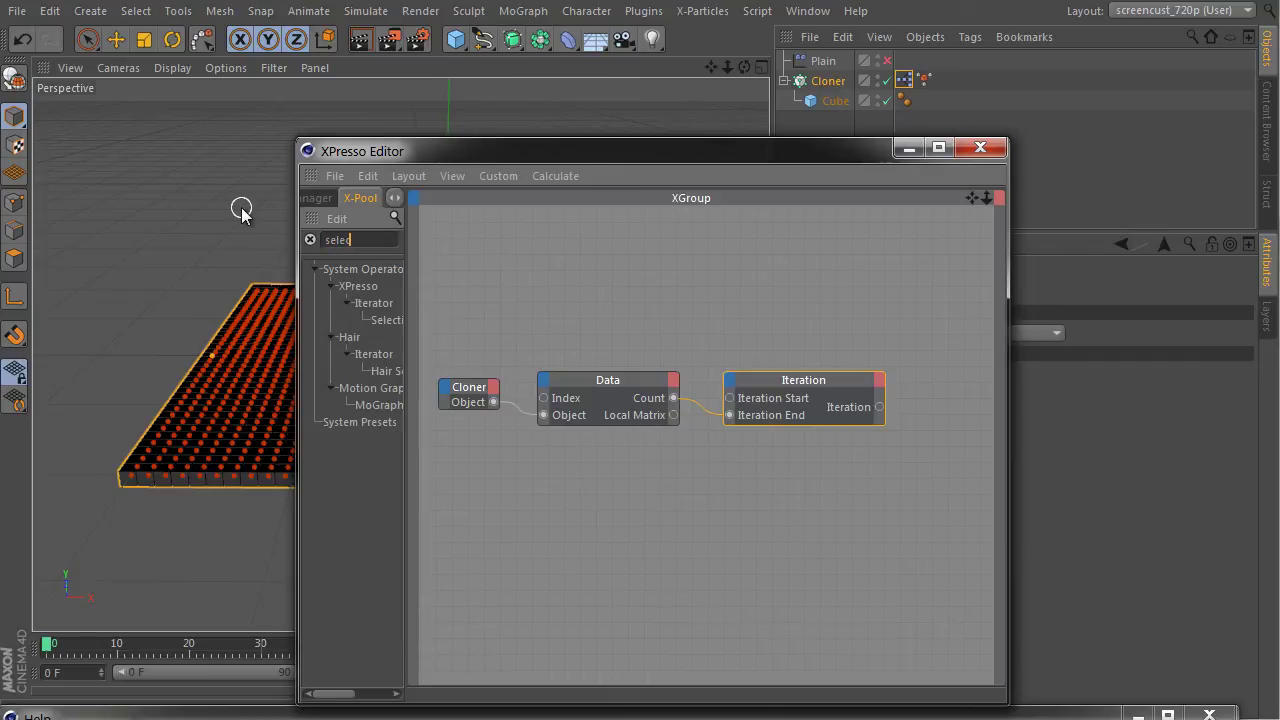
drag(412, 301, 456, 296)
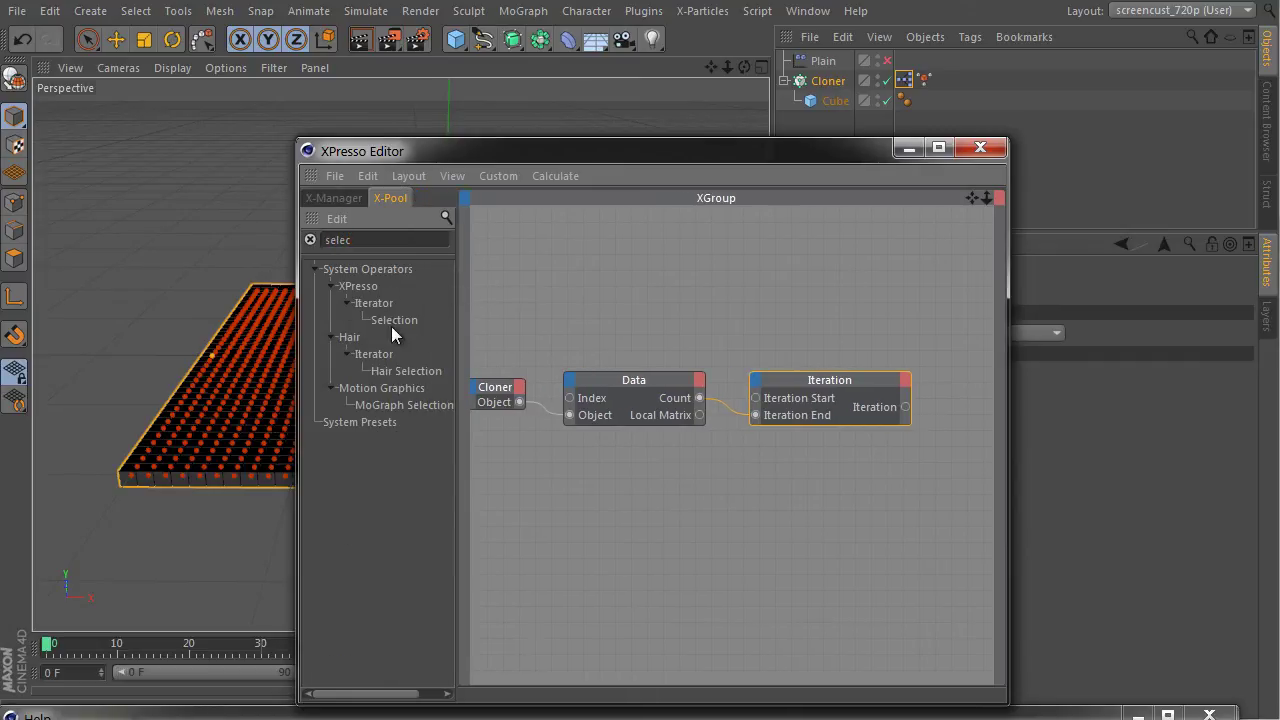
drag(378, 405, 888, 534)
drag(712, 513, 839, 497)
mouse_move(922, 80)
mouse_down()
mouse_move(686, 548)
mouse_move(703, 562)
mouse_up()
drag(784, 510, 697, 556)
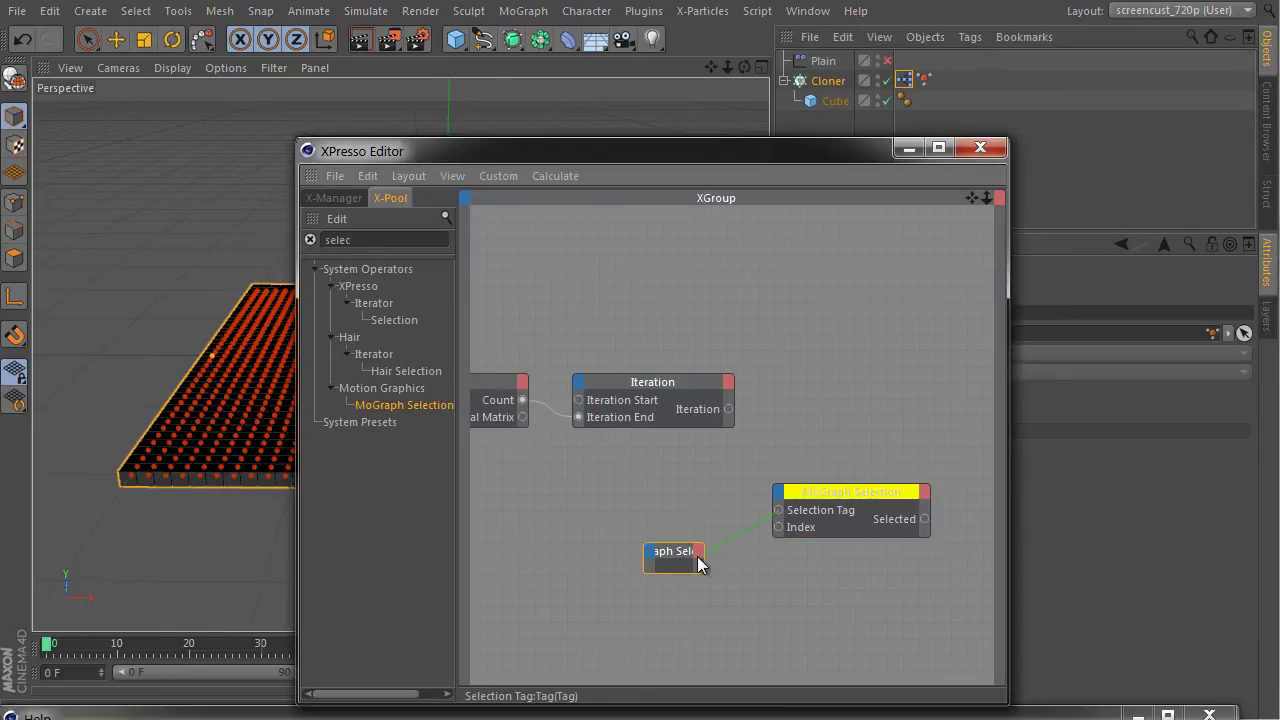
Step: Feed the iteration number into the Index input and add a Select input port
click(826, 570)
drag(741, 456, 728, 409)
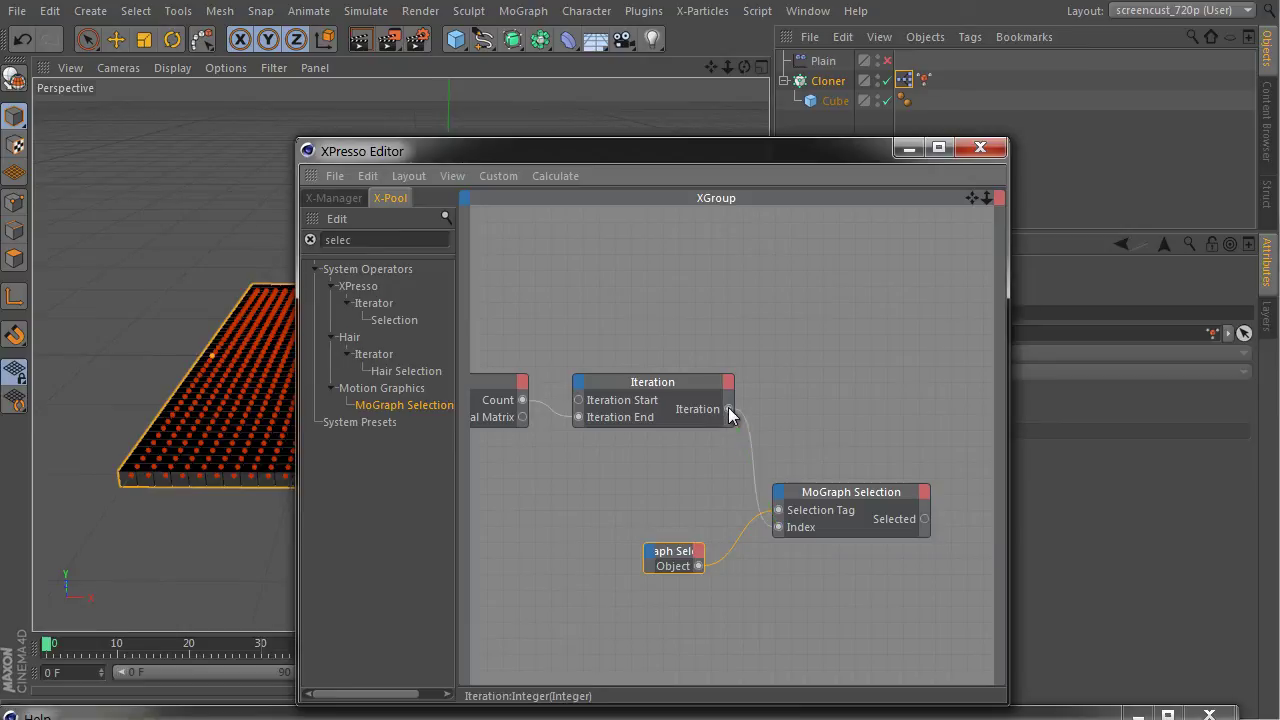
click(781, 493)
click(790, 518)
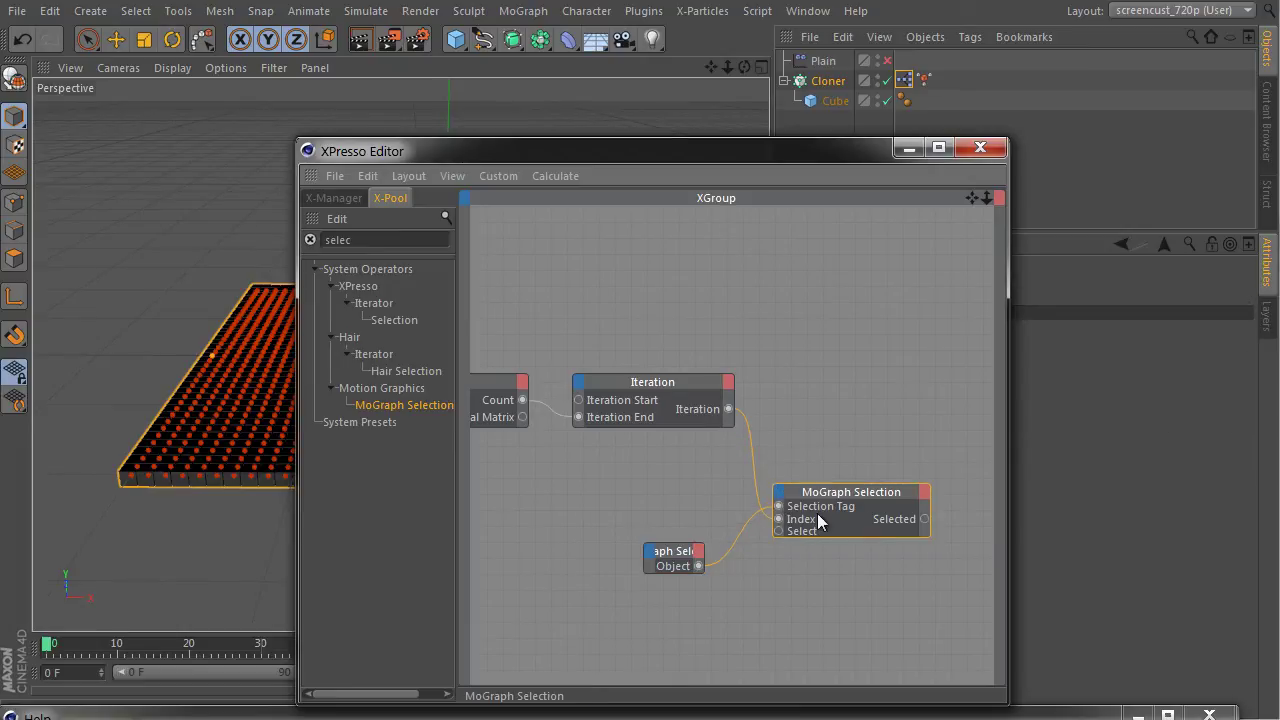
Step: Rearrange the node editor and inspect the MoGraph Selection tag and node
drag(766, 158, 570, 614)
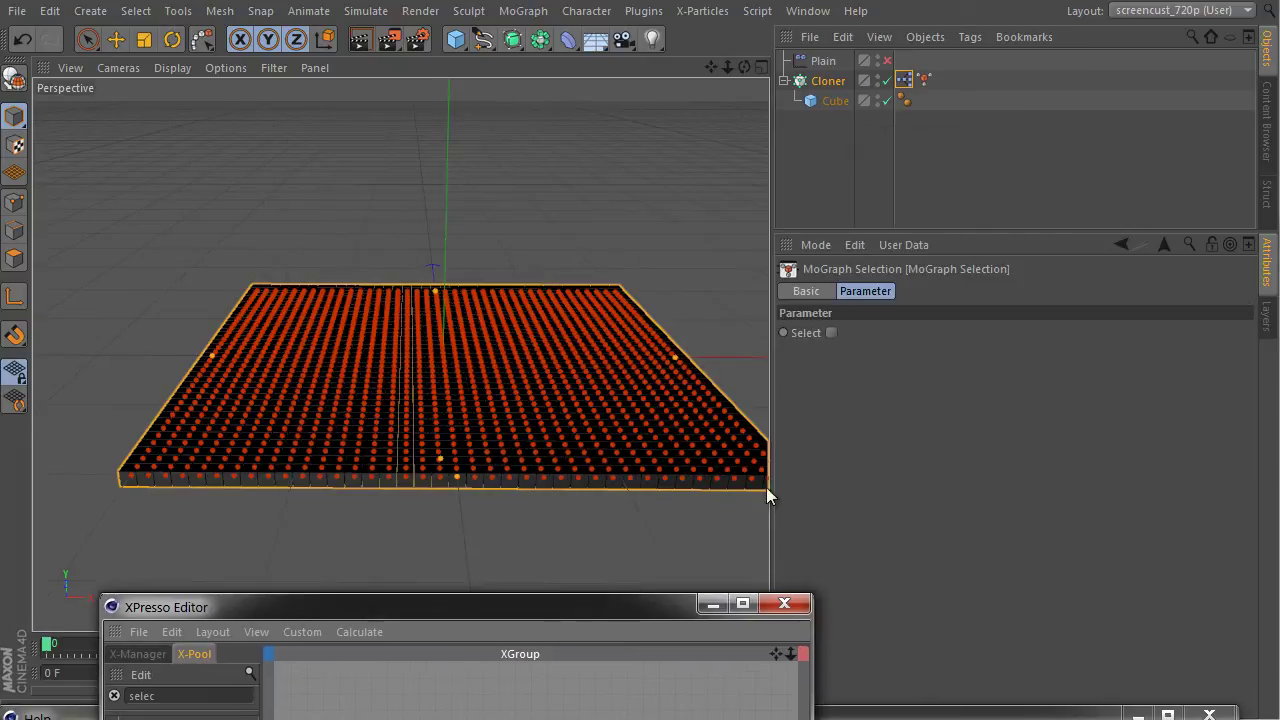
click(923, 80)
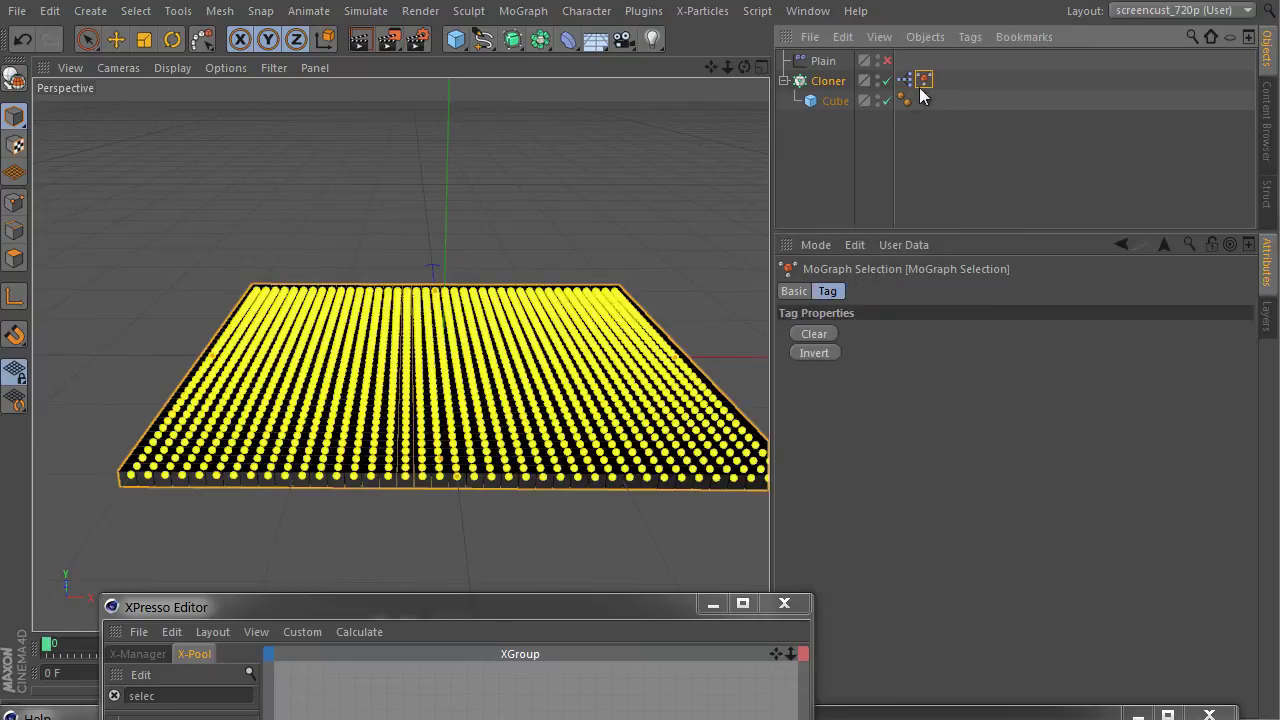
drag(588, 604, 505, 360)
click(585, 695)
mouse_move(608, 357)
mouse_down()
mouse_move(610, 524)
mouse_move(760, 108)
mouse_up()
click(830, 332)
click(830, 332)
Step: Add a Formula node with the expression mod(id; nth)
text(formu)
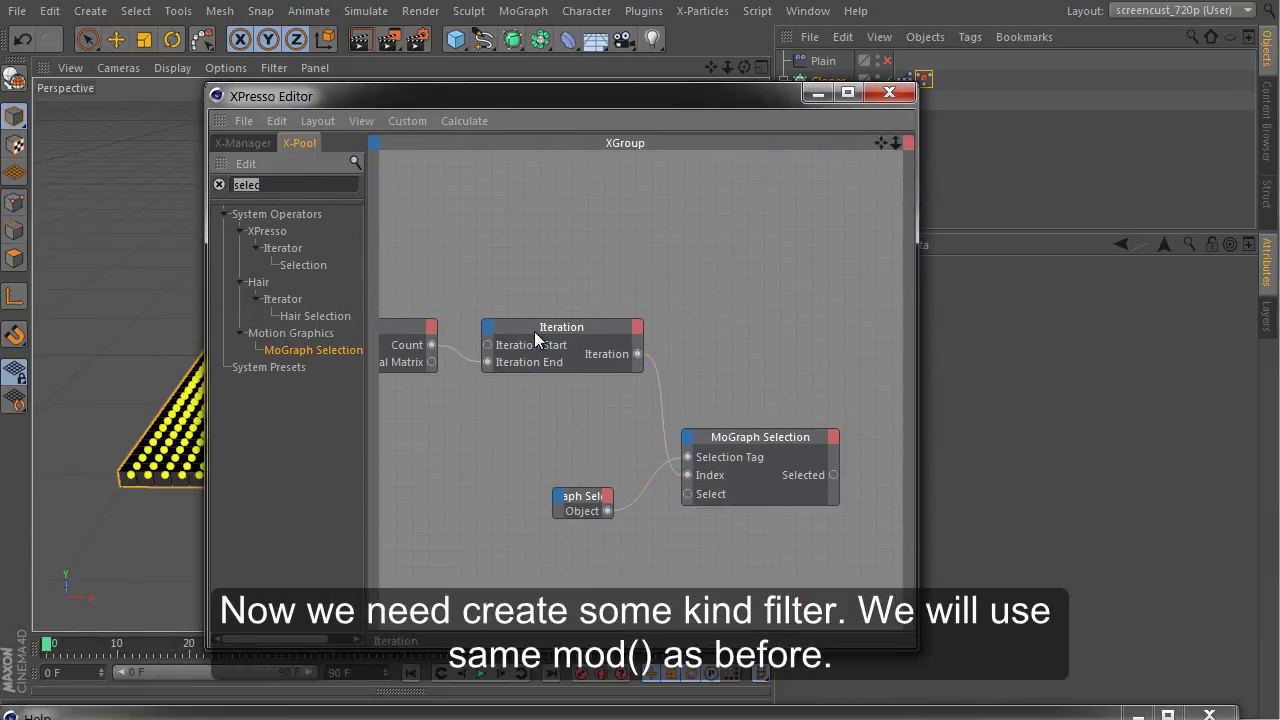
text(la)
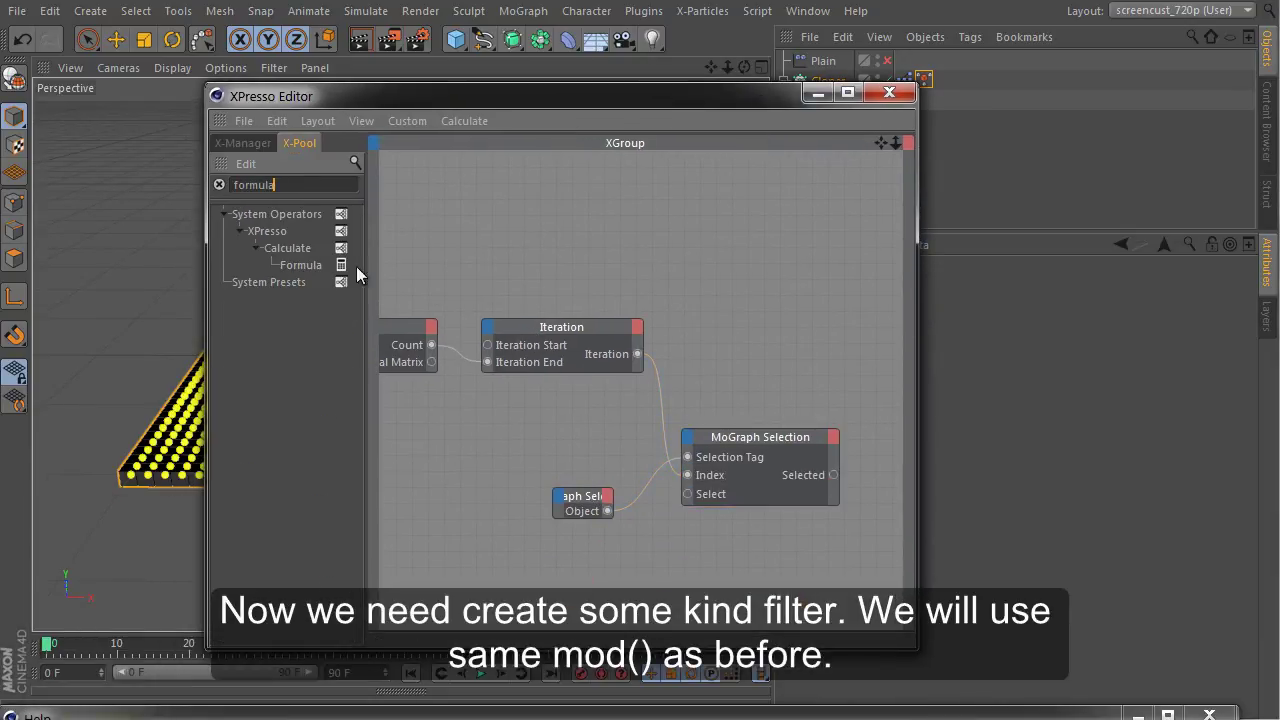
drag(300, 265, 546, 452)
drag(716, 90, 399, 322)
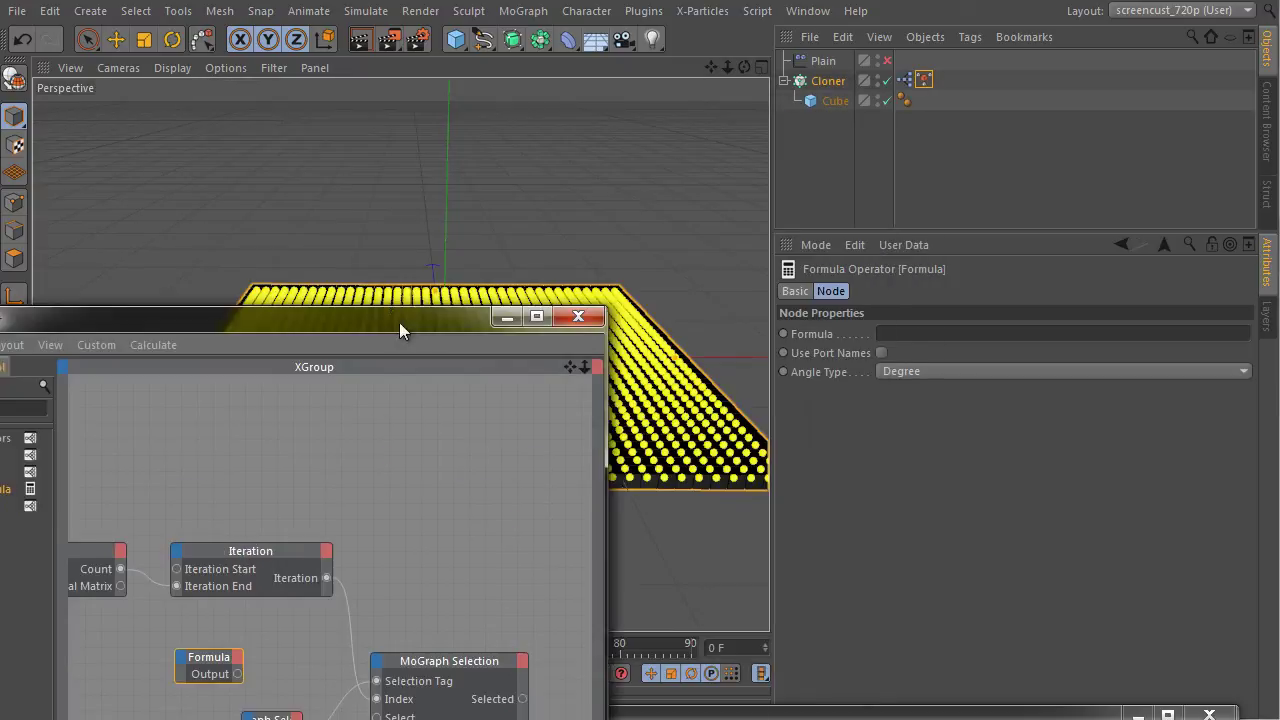
click(911, 333)
text(mod())
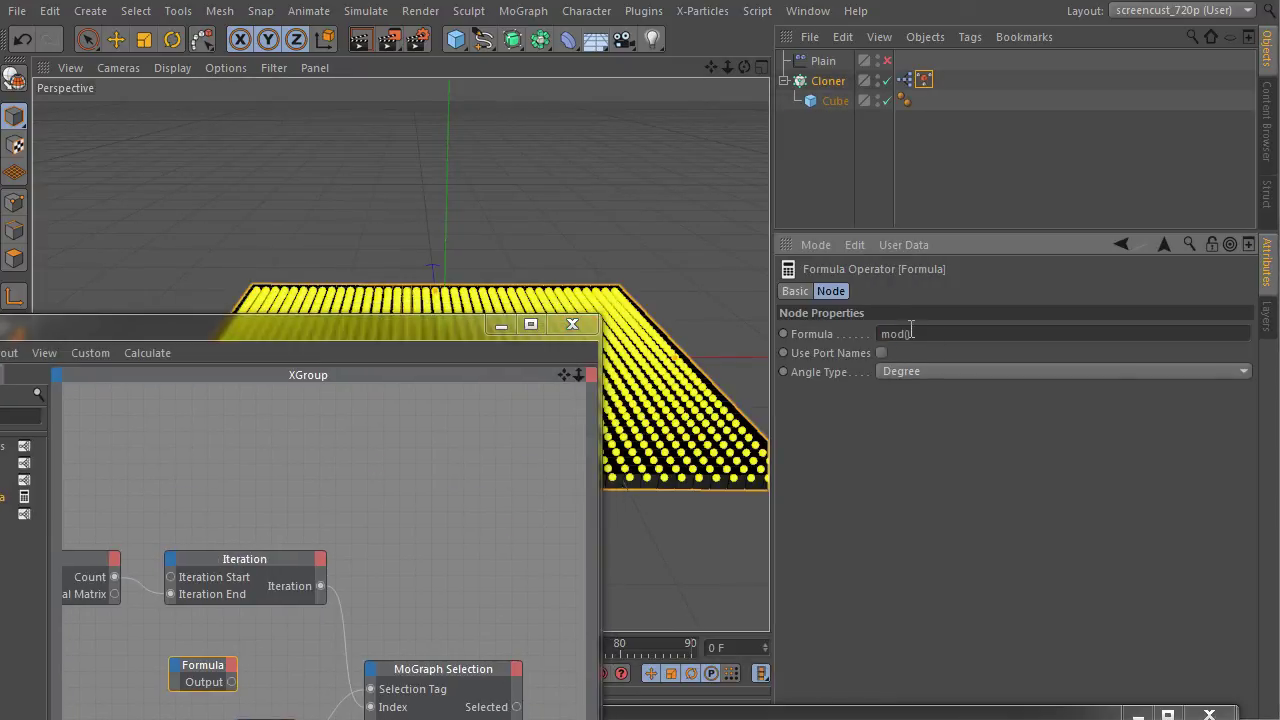
key(Return)
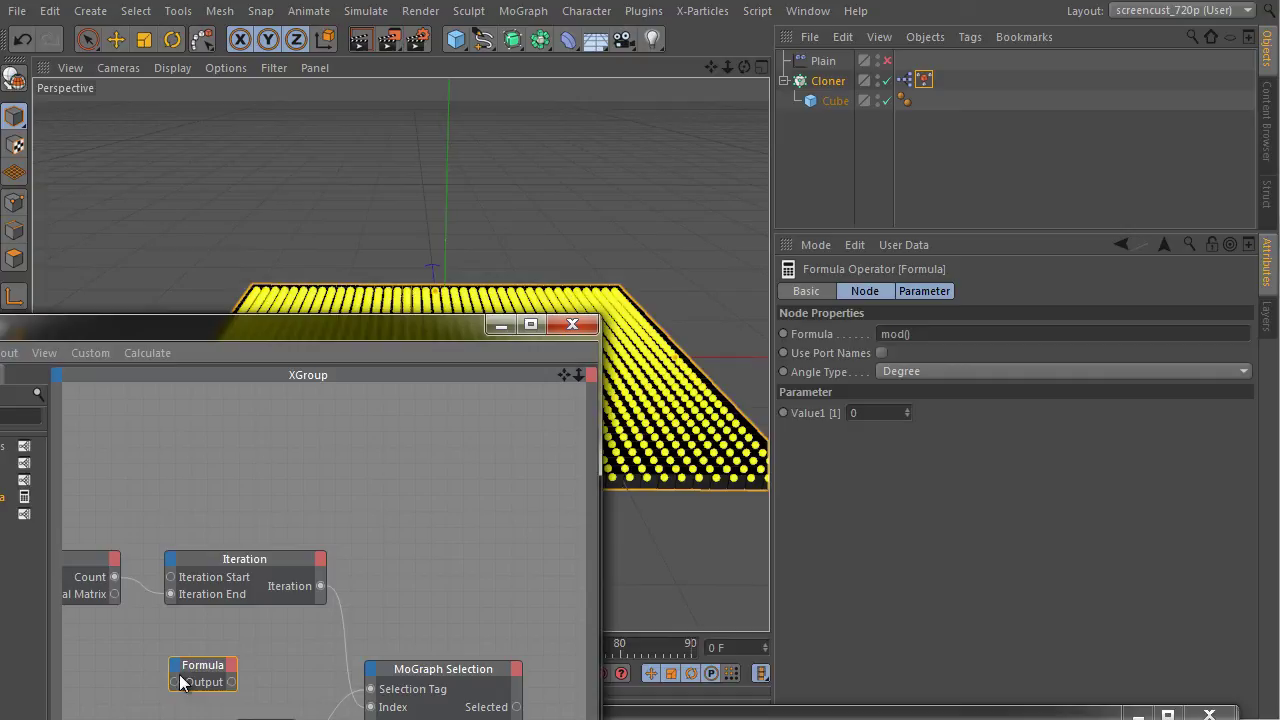
Step: Rename the Formula inputs to id and nth and link Iteration to id
right_click(191, 683)
click(244, 712)
text(id)
key(Return)
text(nth)
key(Return)
mouse_move(170, 683)
mouse_down()
mouse_move(311, 605)
mouse_move(320, 586)
mouse_up()
drag(215, 665, 411, 550)
Step: Enable Use Port Names and route the Formula through a Compare node into Select
drag(564, 375, 600, 398)
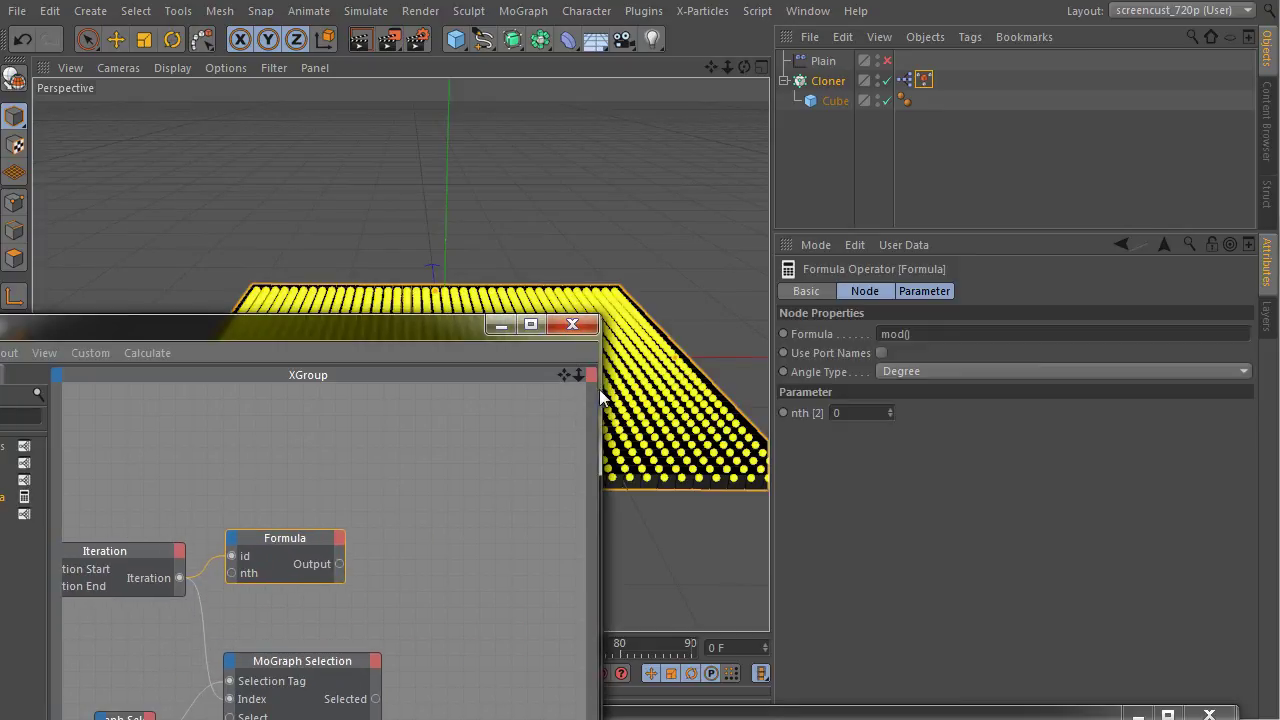
drag(8, 497, 426, 559)
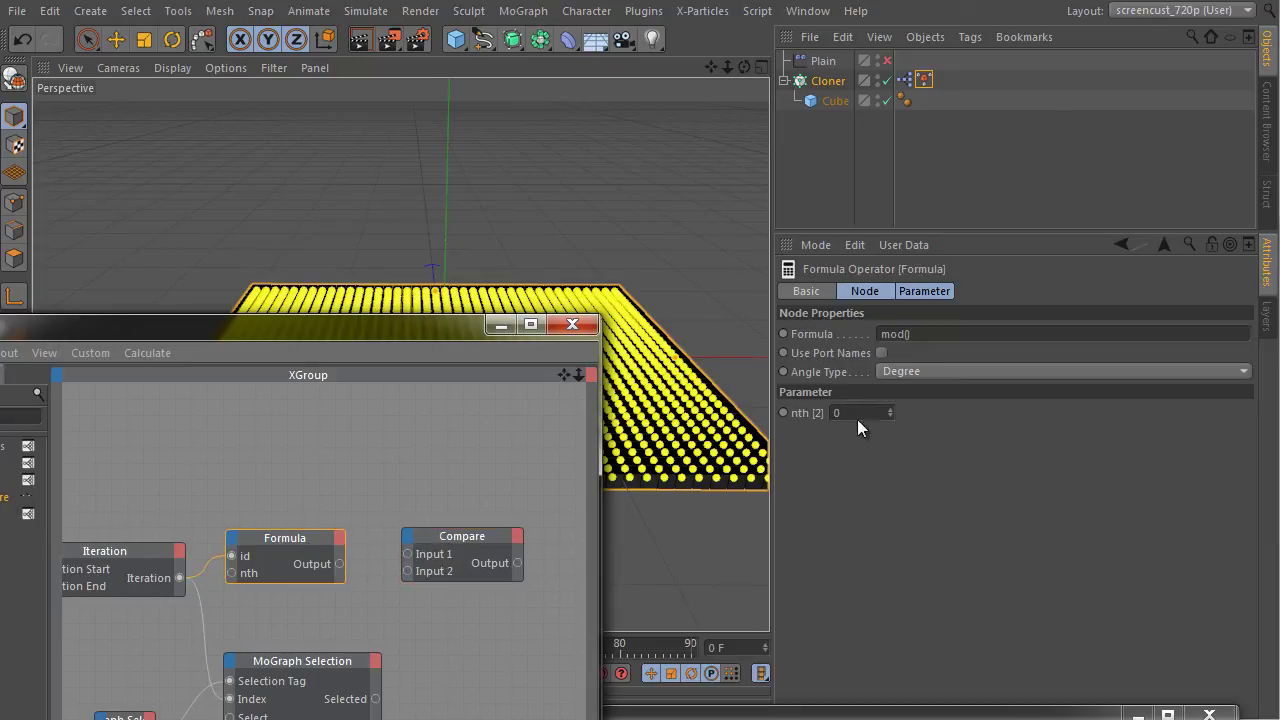
click(929, 336)
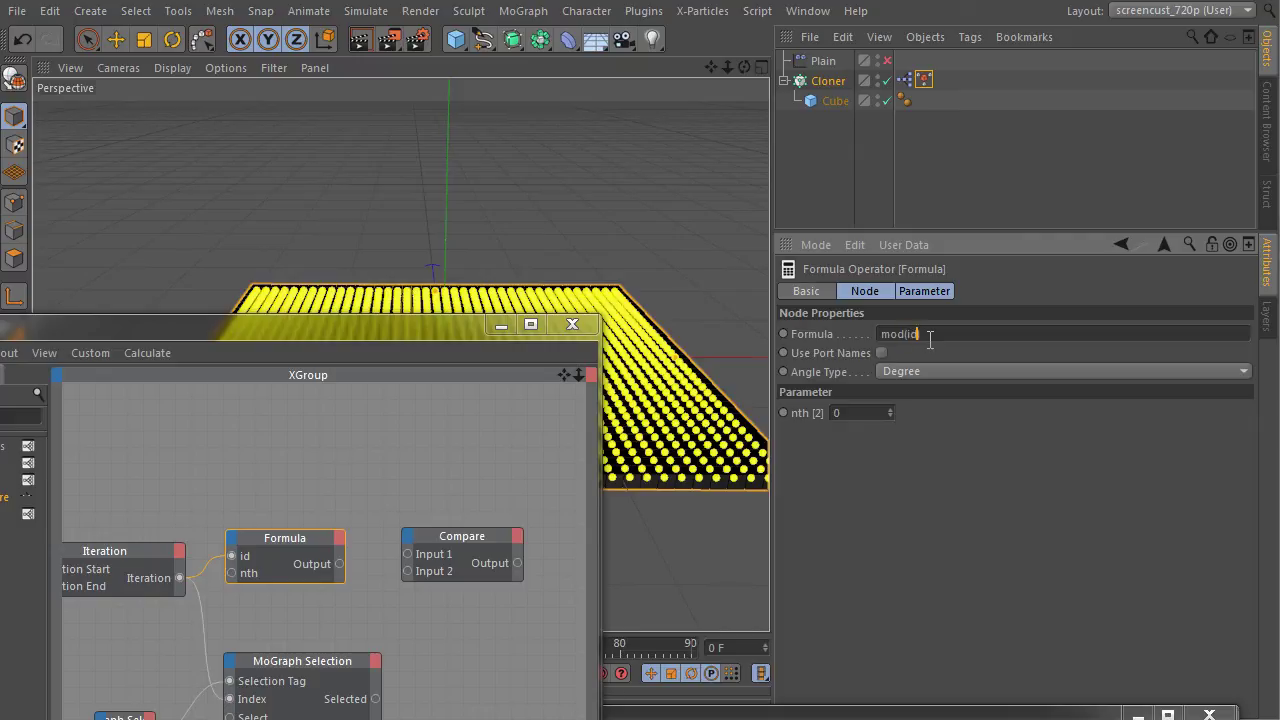
click(877, 353)
mouse_move(338, 564)
mouse_down()
mouse_move(423, 560)
mouse_move(408, 554)
mouse_up()
drag(516, 563, 231, 716)
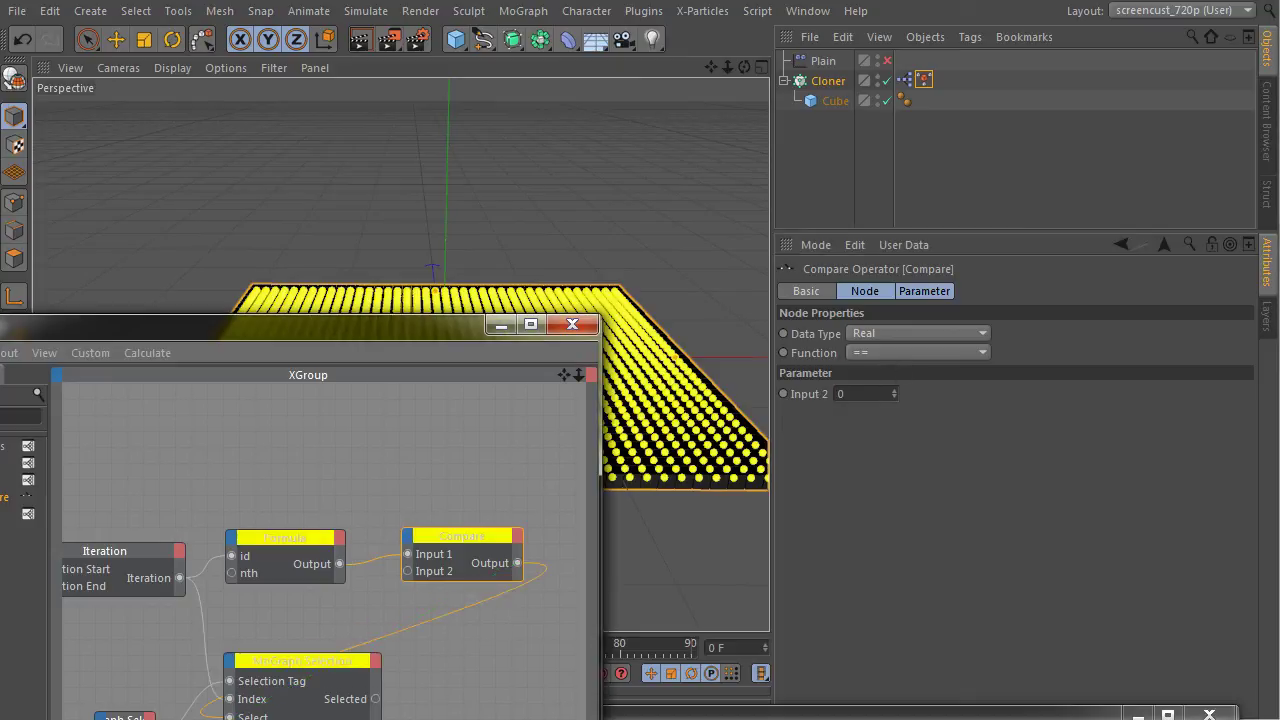
Step: Tidy the XPresso graph layout and select the Formula node
click(290, 662)
drag(290, 662, 481, 661)
alt+middle_drag(481, 661, 288, 653)
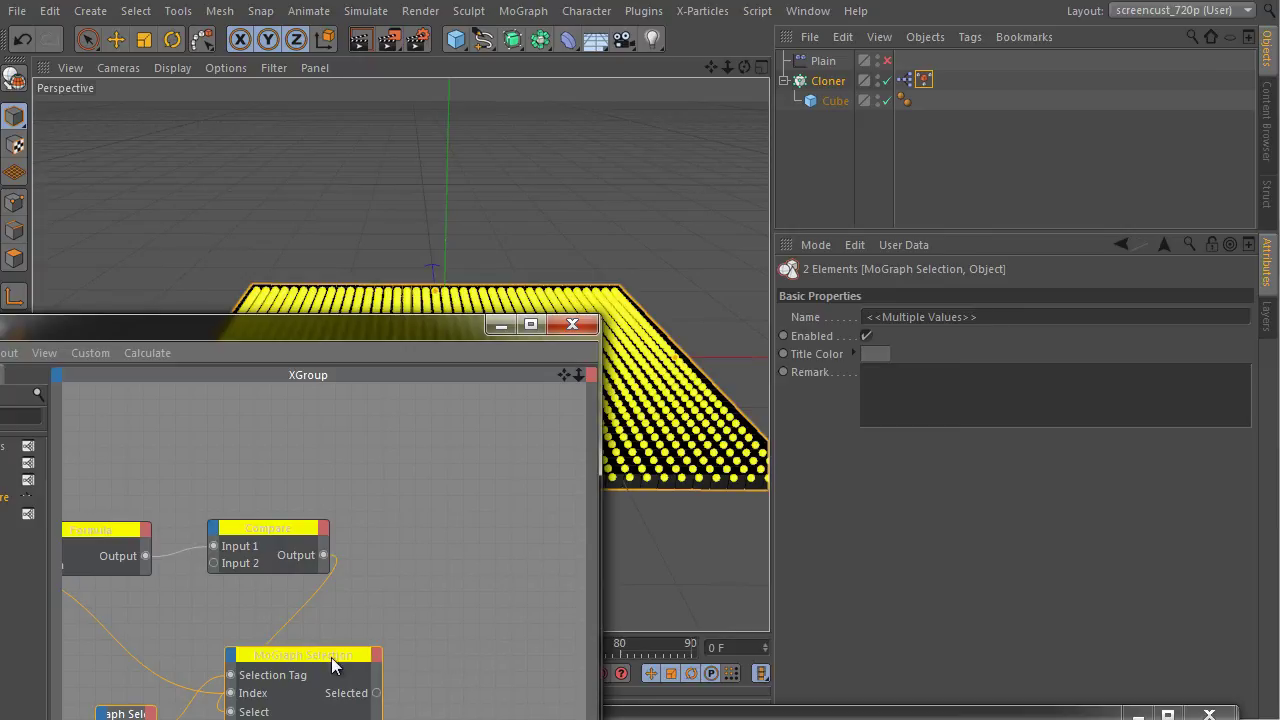
alt+middle_drag(360, 620, 284, 597)
click(270, 572)
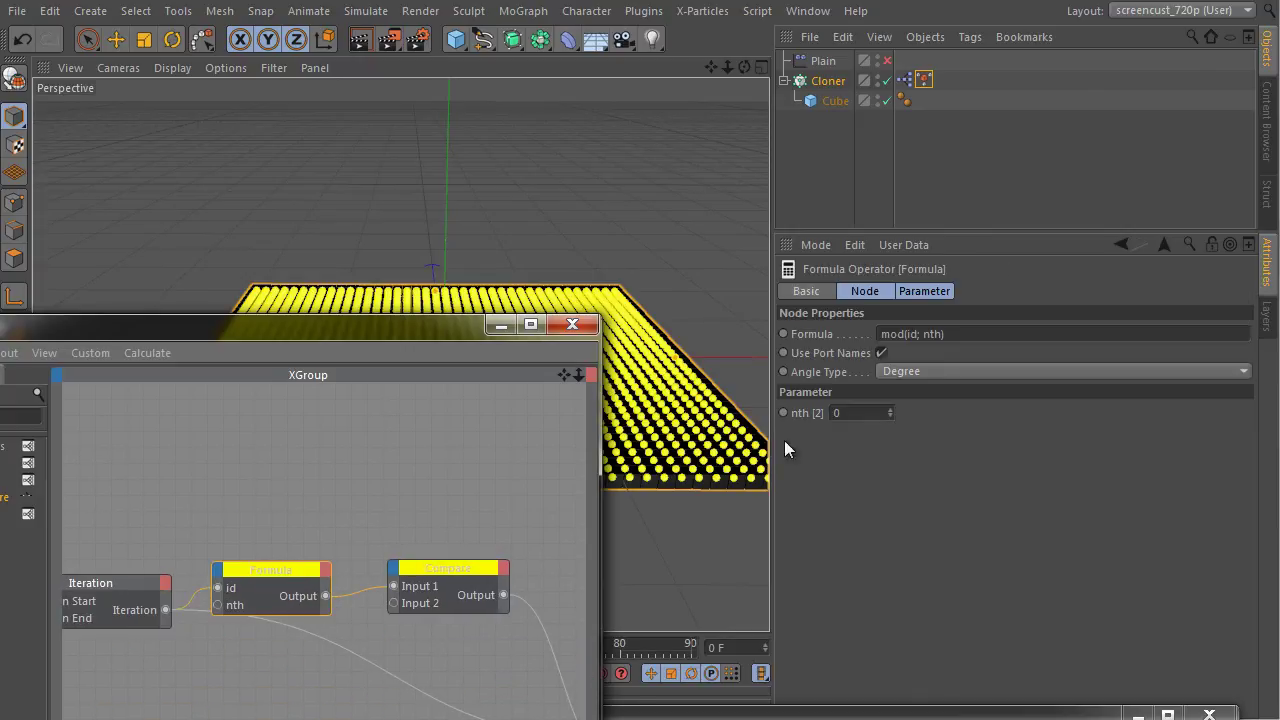
drag(515, 328, 528, 572)
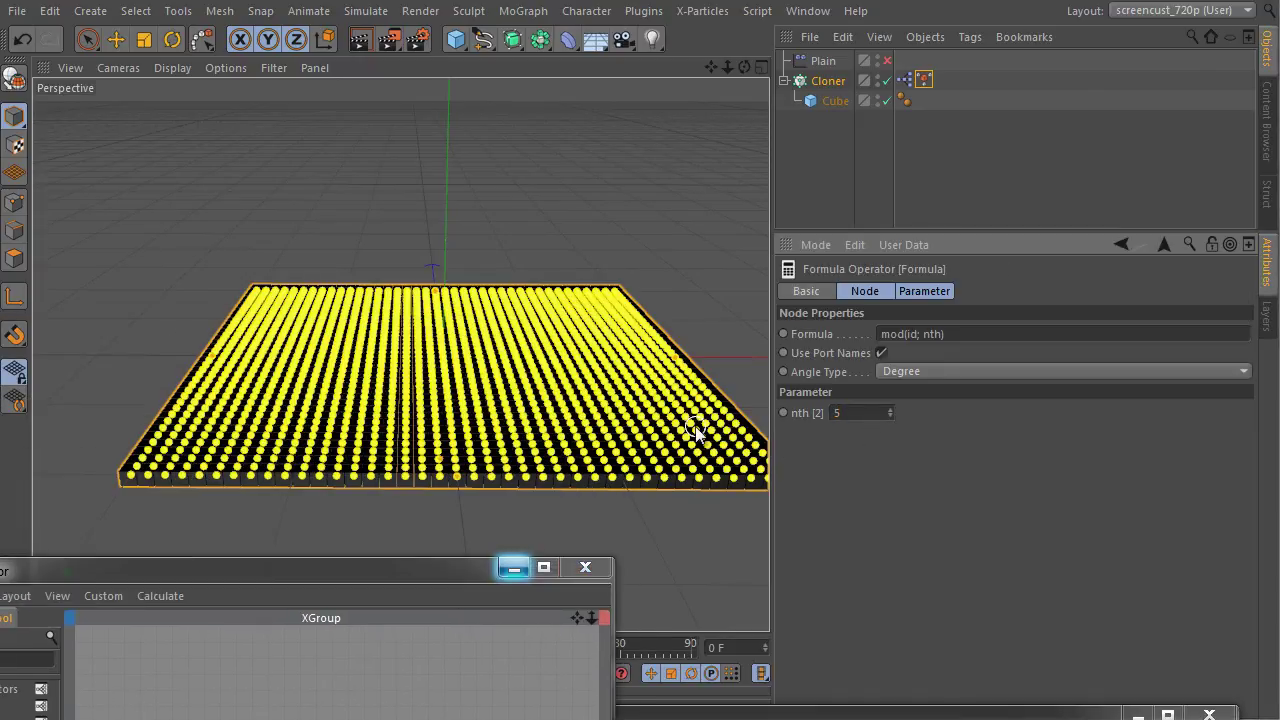
Step: Set the Formula's nth value to 6 to pick every sixth row
text(3)
key(Return)
key(Return)
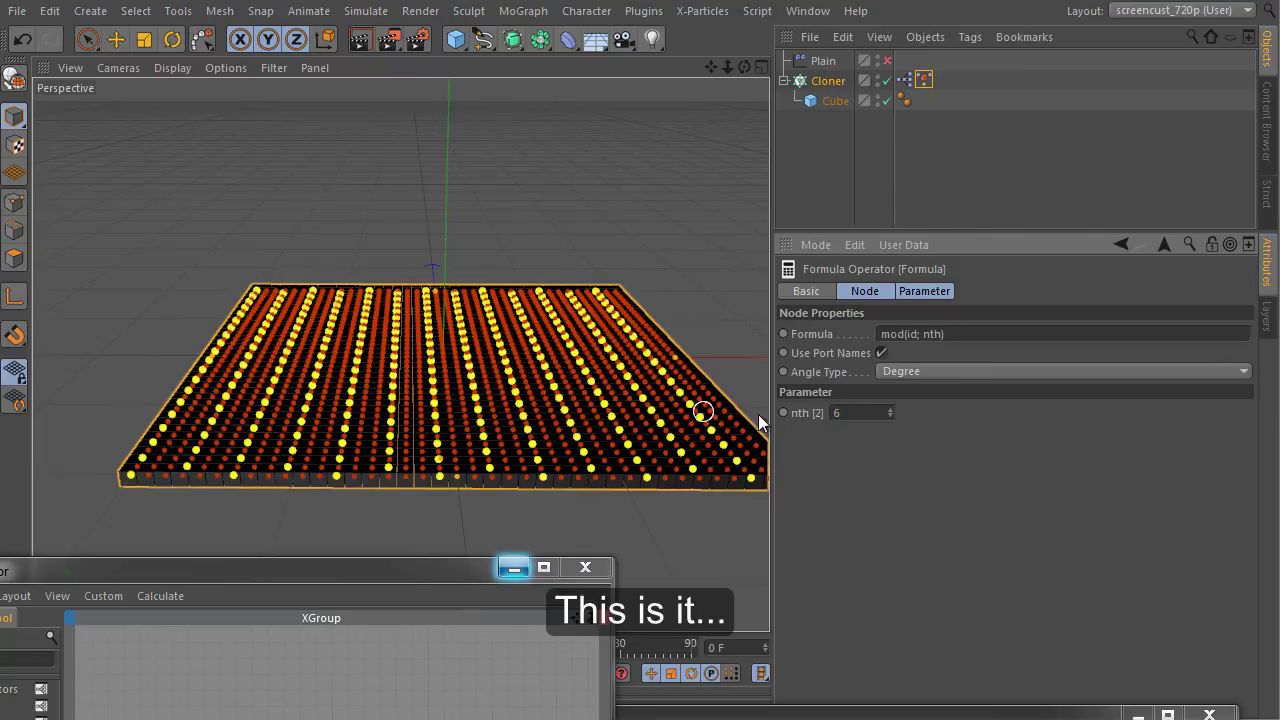
scroll(230, 462, up, 5)
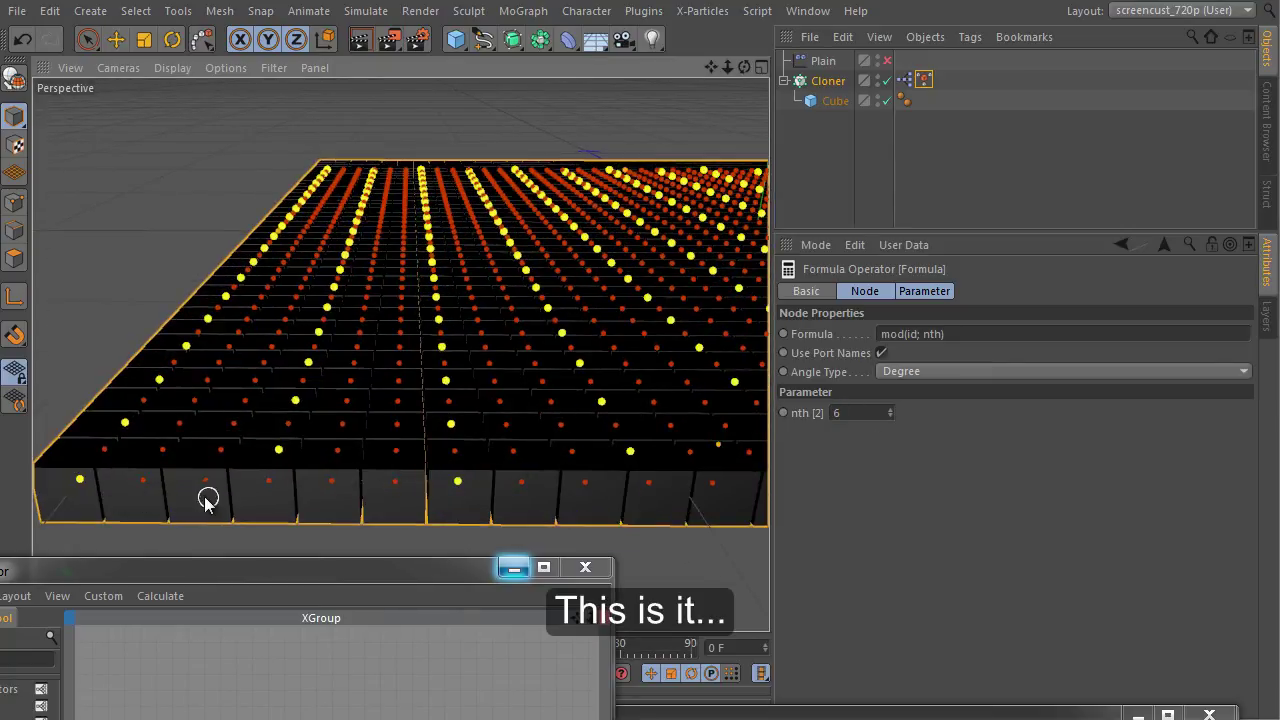
scroll(577, 442, down, 5)
scroll(211, 394, up, 3)
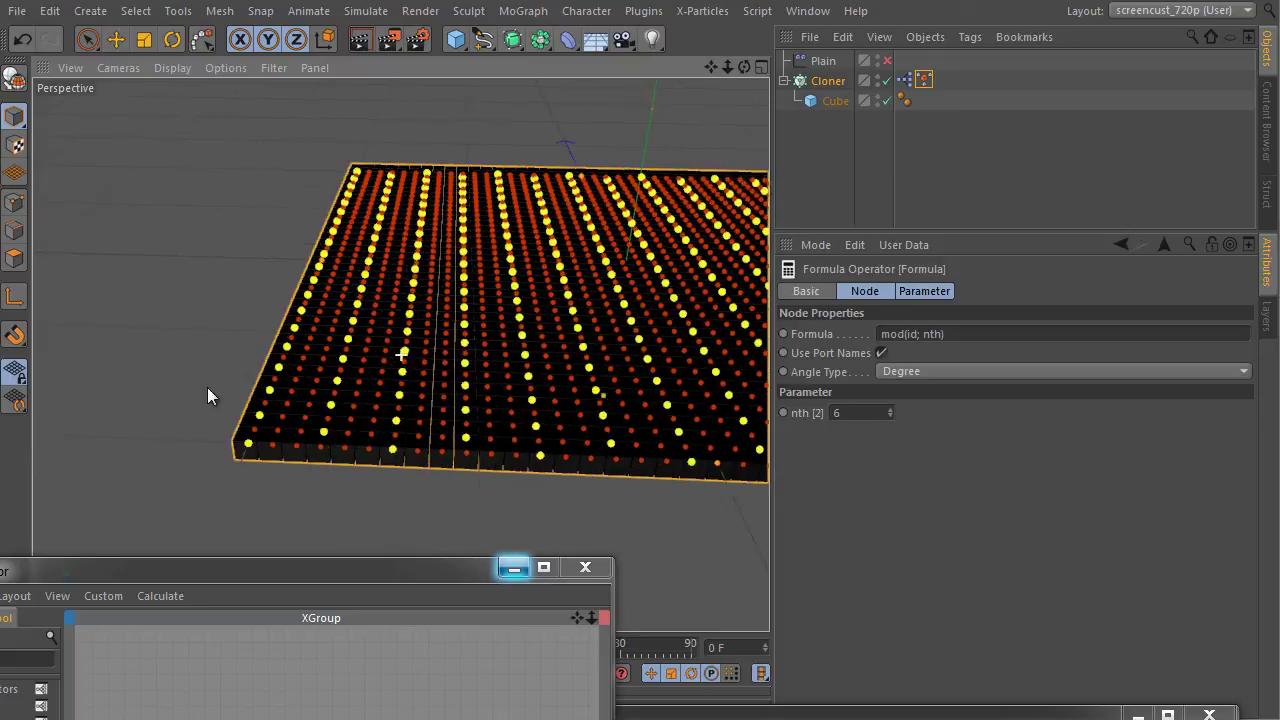
scroll(211, 394, up, 3)
Step: Give Plain an Infinite falloff, restrict it to the MoGraph Selection, and close XPresso
click(877, 63)
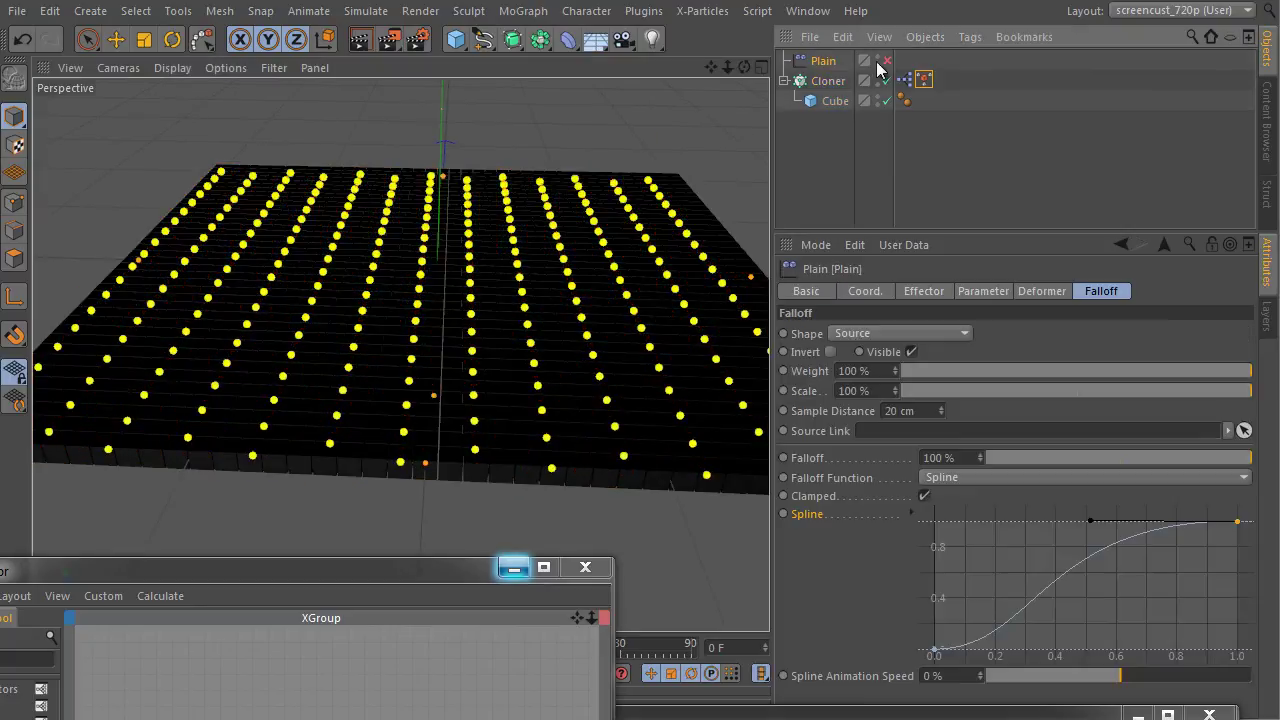
click(885, 332)
click(880, 350)
click(922, 292)
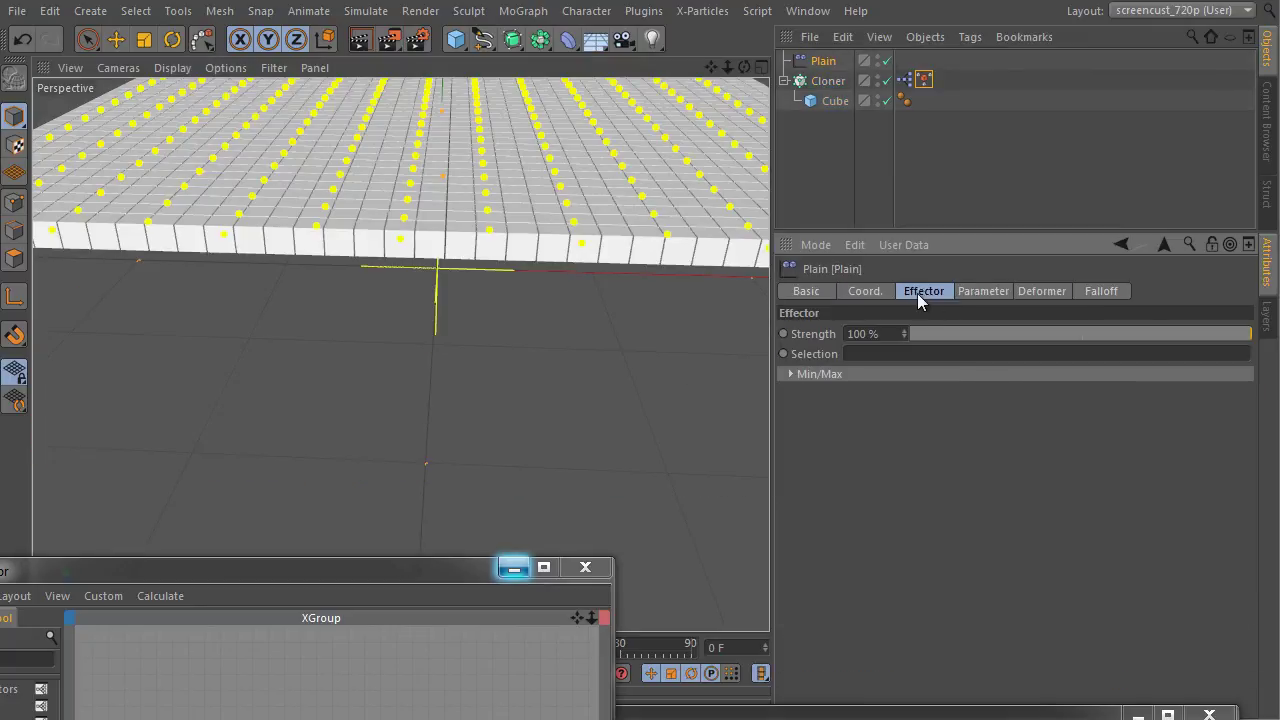
drag(923, 80, 885, 354)
mouse_move(509, 241)
alt+mouse_down()
mouse_move(477, 300)
mouse_move(548, 333)
mouse_move(379, 345)
alt+mouse_up()
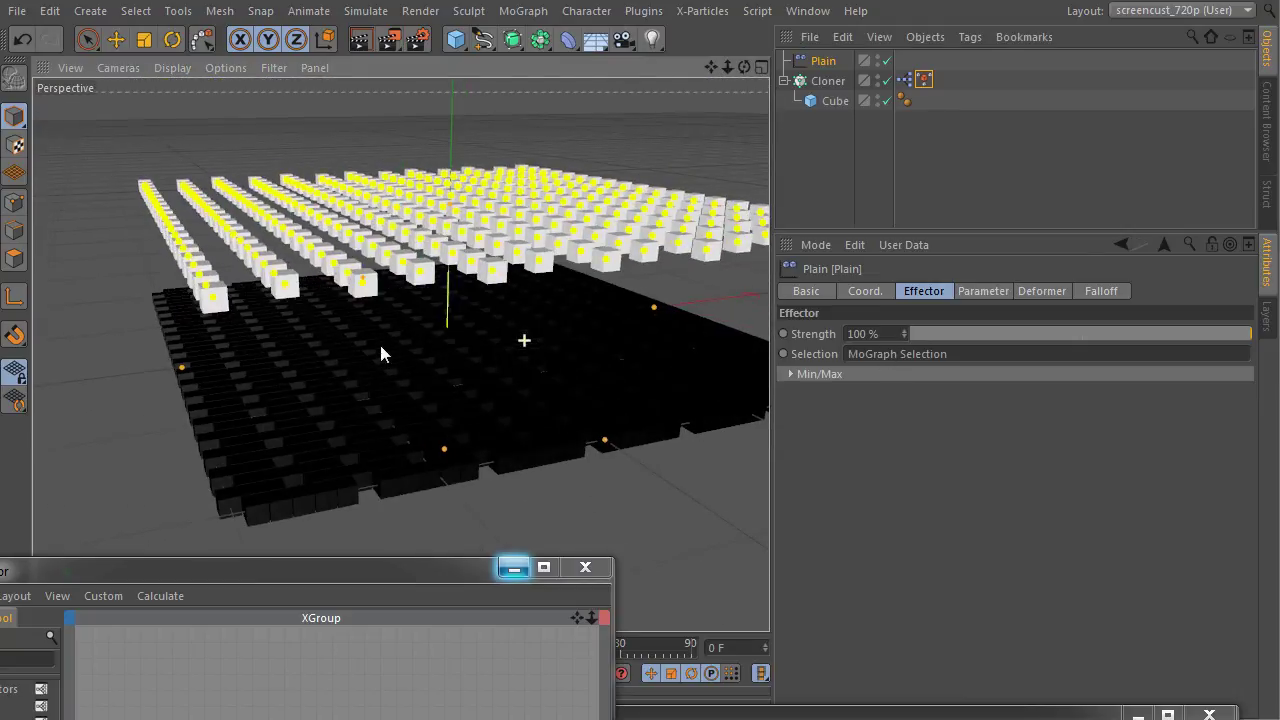
click(836, 162)
click(585, 568)
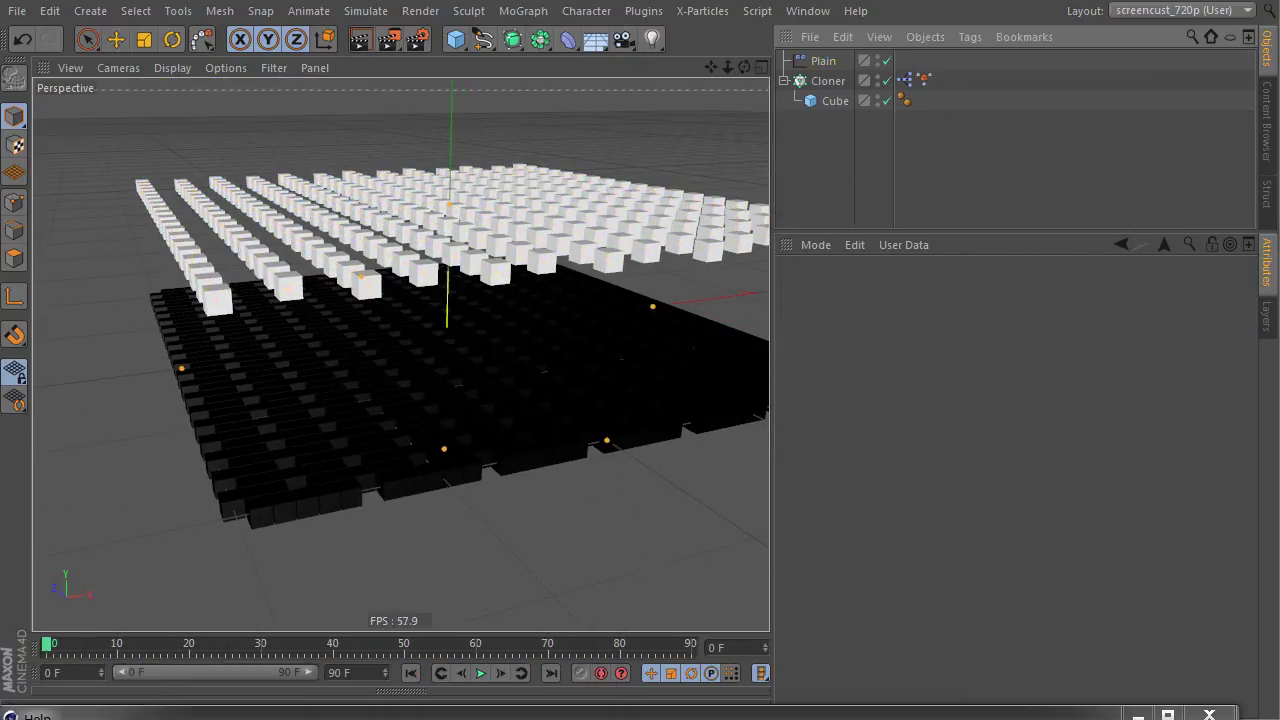